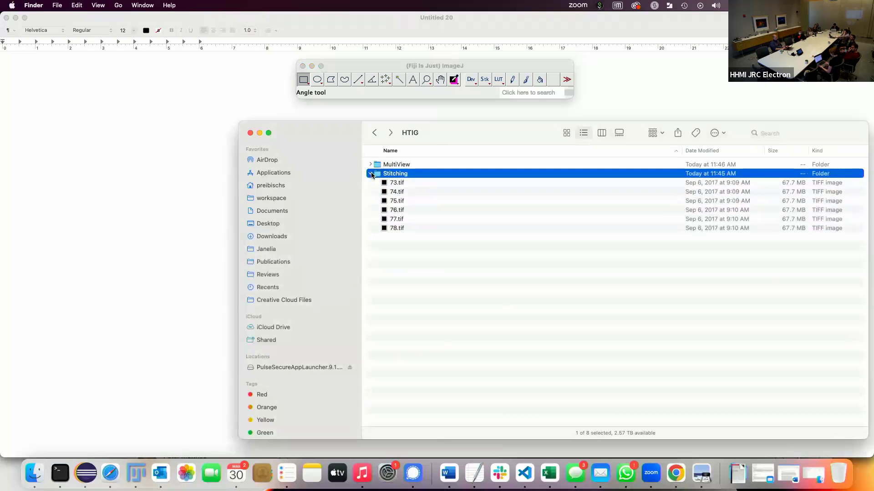
- Look through the MultiView folder's contents and select the files 73.tif to 78.tif in the Stitching folder
{"action": "left_click", "coordinate": [371, 164]}
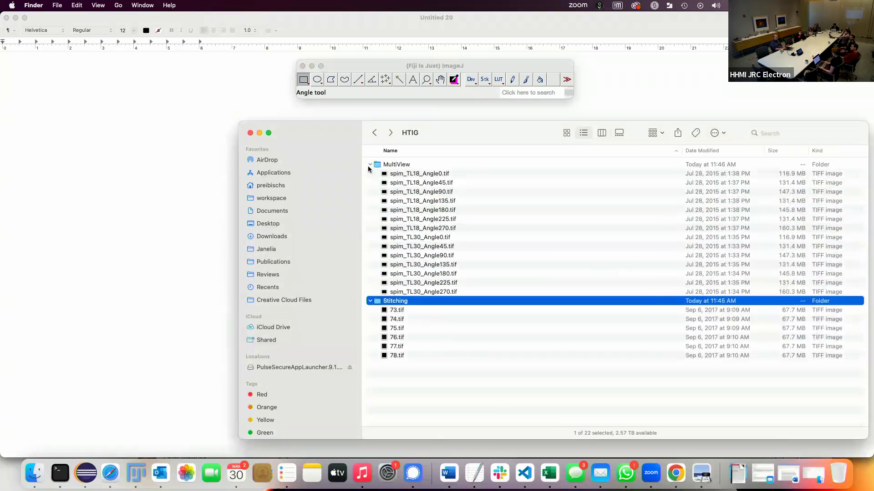
{"action": "left_click", "coordinate": [371, 165]}
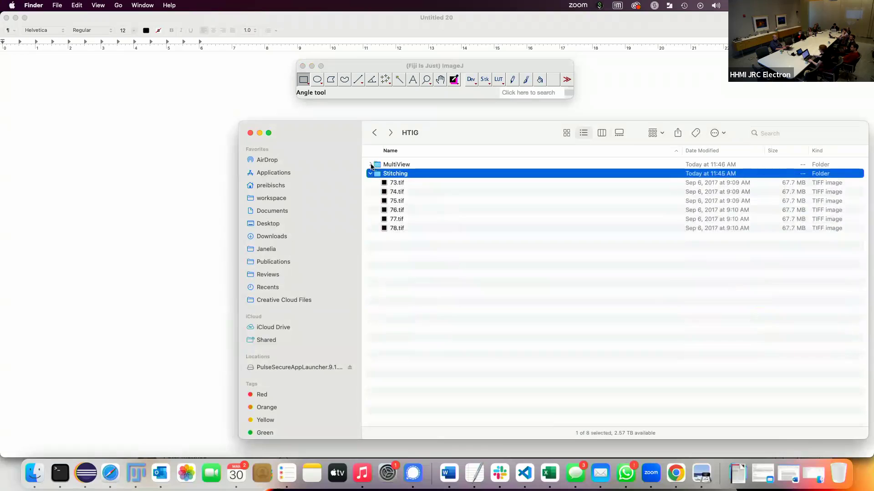
{"action": "left_click", "coordinate": [401, 184]}
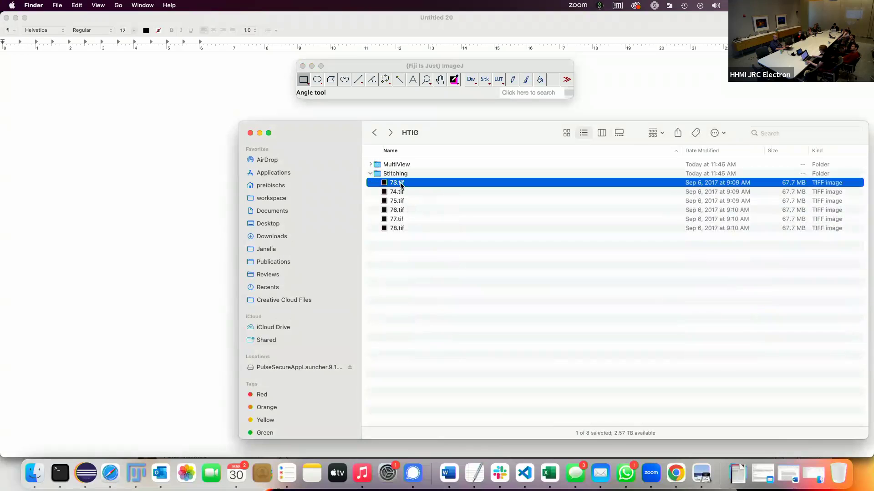
{"action": "left_click", "coordinate": [397, 228], "text": "shift"}
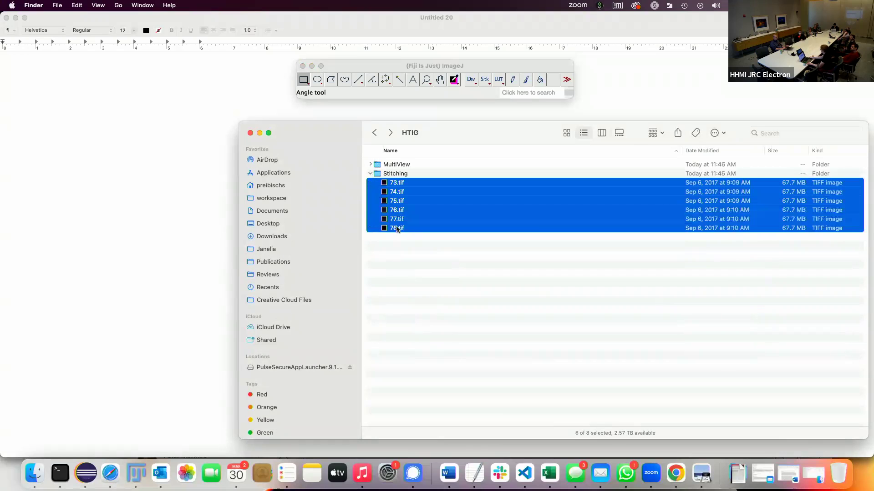
- Open 73.tif in Fiji, browse its z-stack to slice 45, and close the image
{"action": "left_click", "coordinate": [397, 255]}
{"action": "left_click_drag", "start_coordinate": [398, 186], "coordinate": [388, 89]}
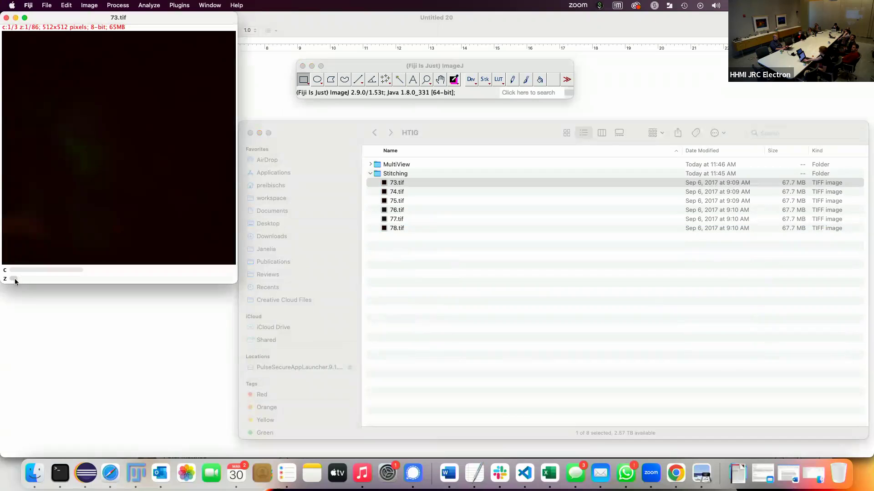
{"action": "left_click_drag", "start_coordinate": [15, 279], "coordinate": [125, 278]}
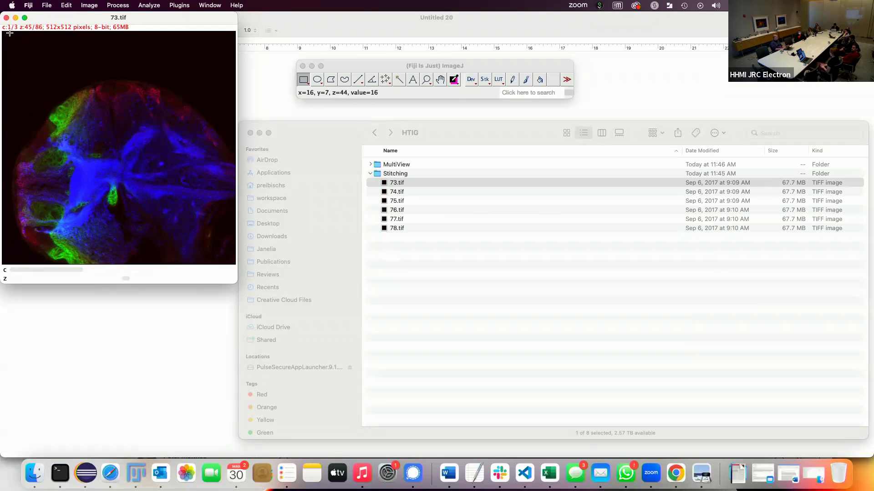
{"action": "left_click", "coordinate": [6, 19]}
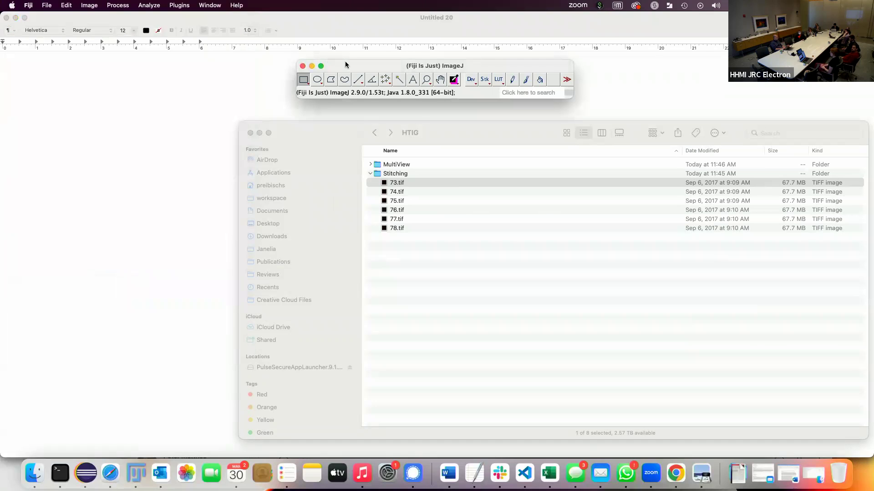
- Try to run the Fiji updater, check the available Wi-Fi networks, and close the error console
{"action": "left_click", "coordinate": [180, 6]}
{"action": "mouse_move", "coordinate": [204, 133]}
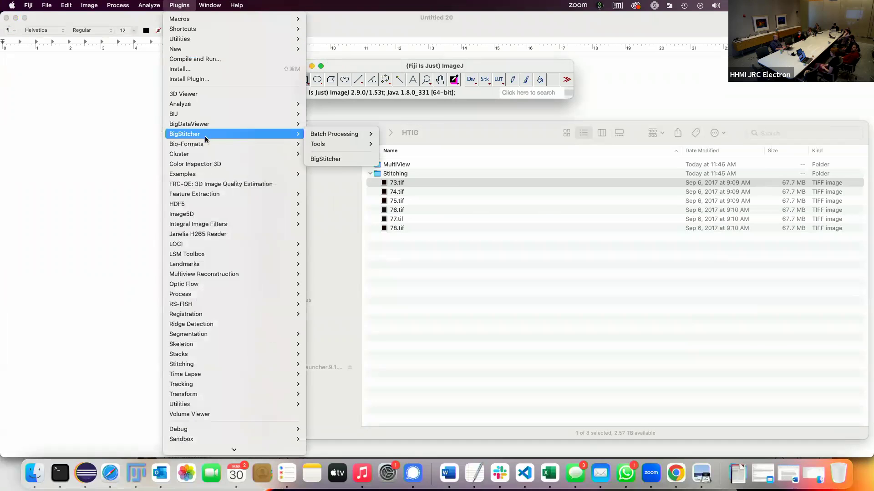
{"action": "mouse_move", "coordinate": [236, 5]}
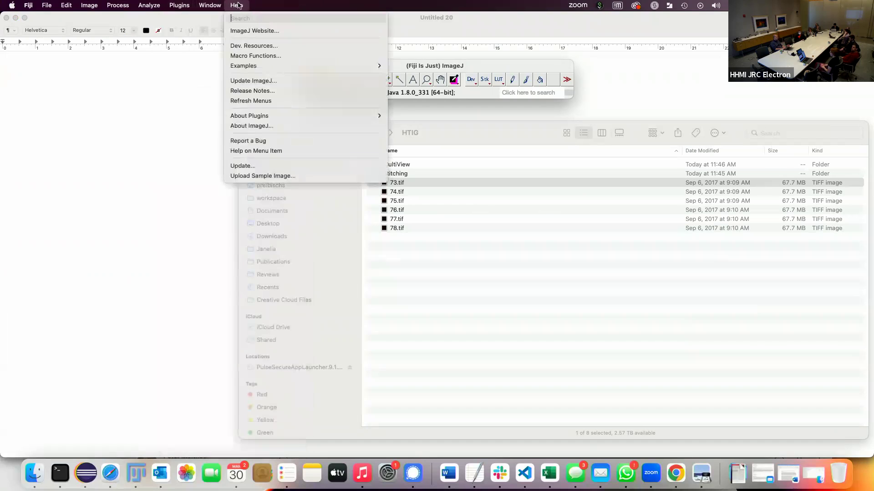
{"action": "left_click", "coordinate": [250, 166]}
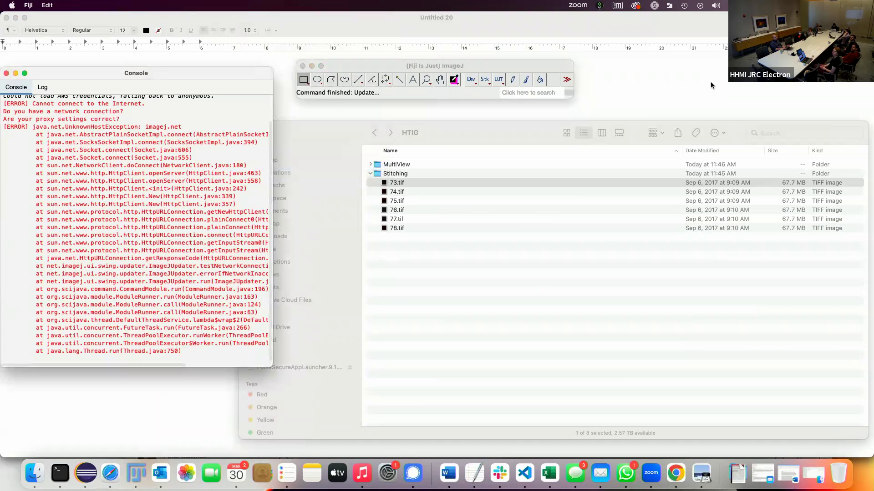
{"action": "left_click", "coordinate": [635, 6]}
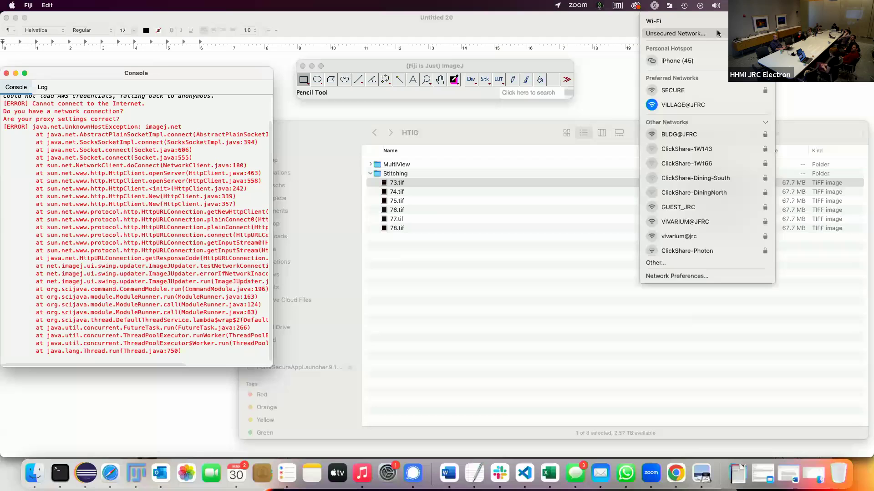
{"action": "key", "text": "Escape"}
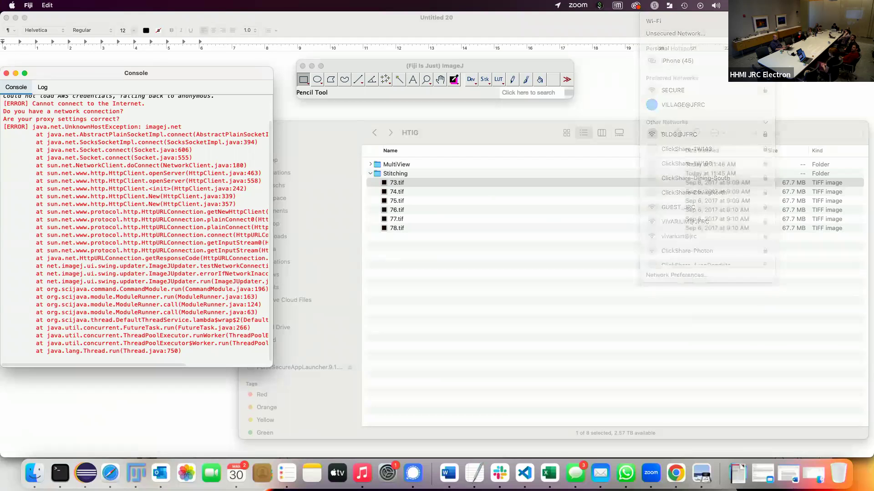
{"action": "left_click", "coordinate": [6, 73]}
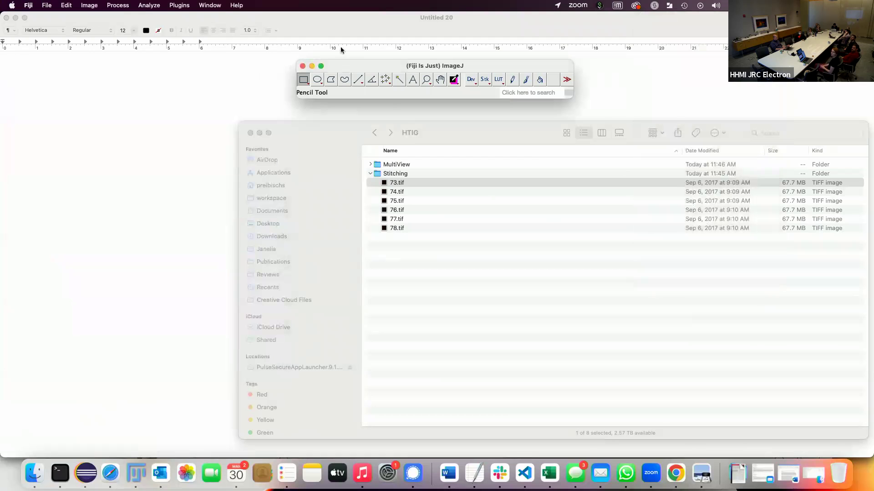
- Run the Fiji updater, check the BigStitcher entry in the list of update sites, and close the updater without applying changes
{"action": "left_click", "coordinate": [236, 6]}
{"action": "left_click", "coordinate": [266, 166]}
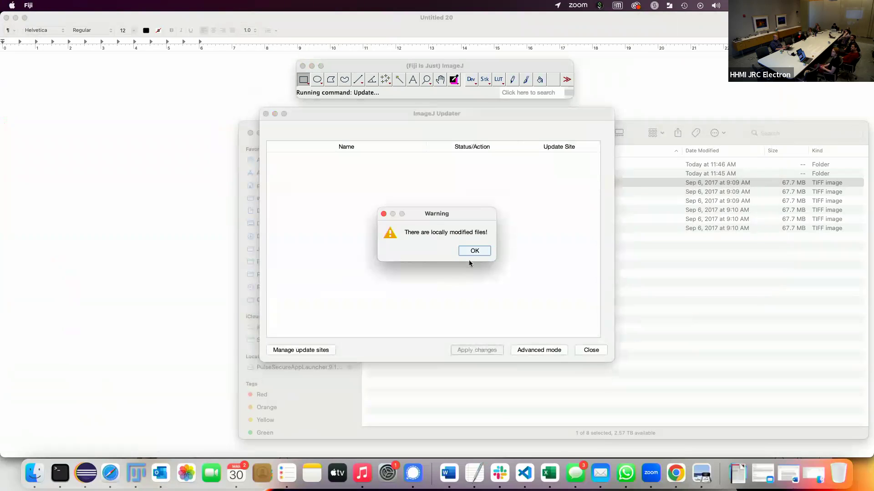
{"action": "left_click", "coordinate": [475, 254]}
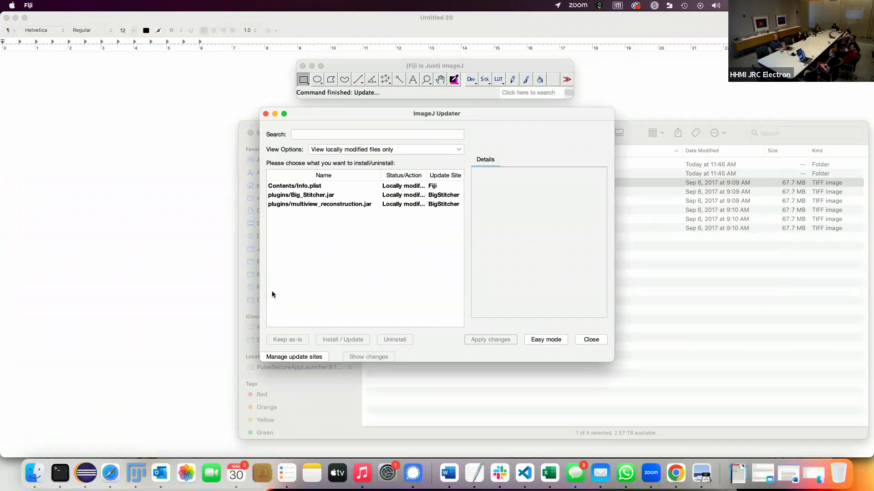
{"action": "left_click_drag", "start_coordinate": [260, 285], "coordinate": [139, 290]}
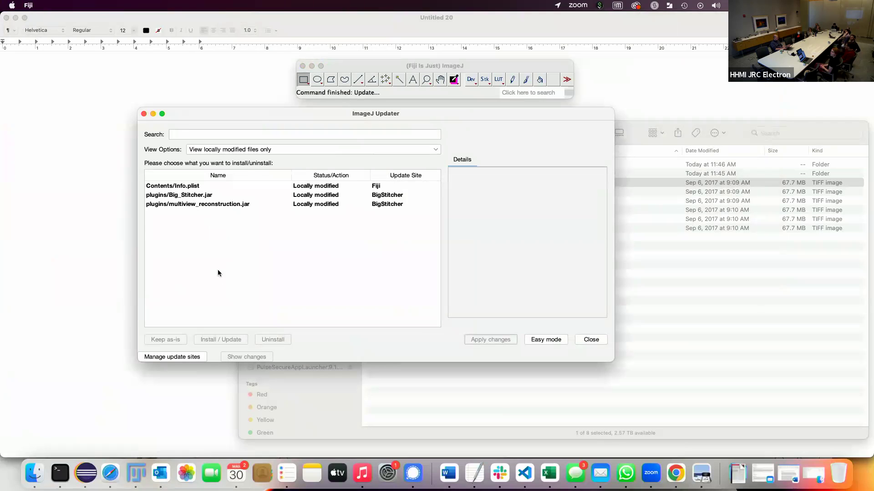
{"action": "left_click", "coordinate": [177, 359]}
{"action": "scroll", "coordinate": [276, 205], "scroll_direction": "down", "scroll_amount": 10}
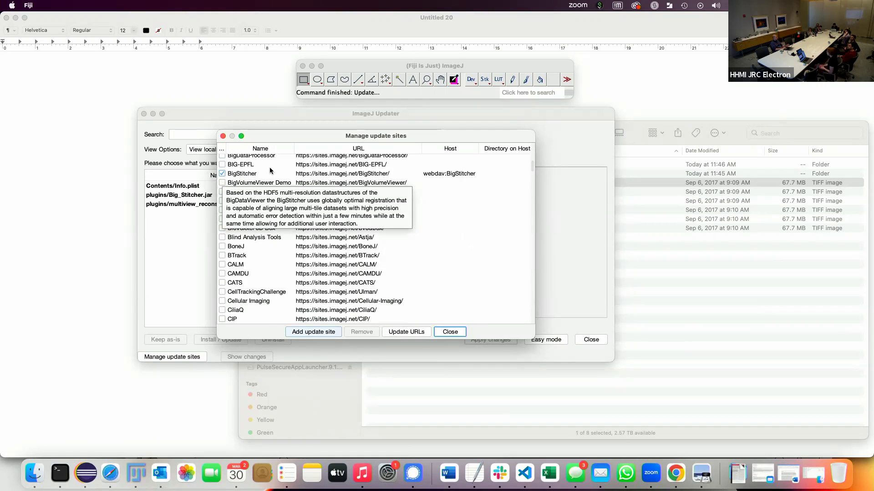
{"action": "left_click", "coordinate": [450, 331]}
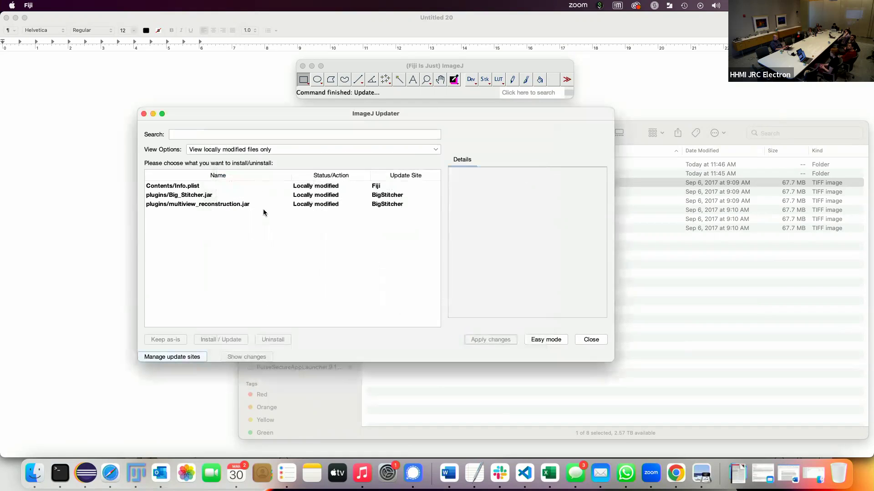
{"action": "left_click", "coordinate": [144, 114]}
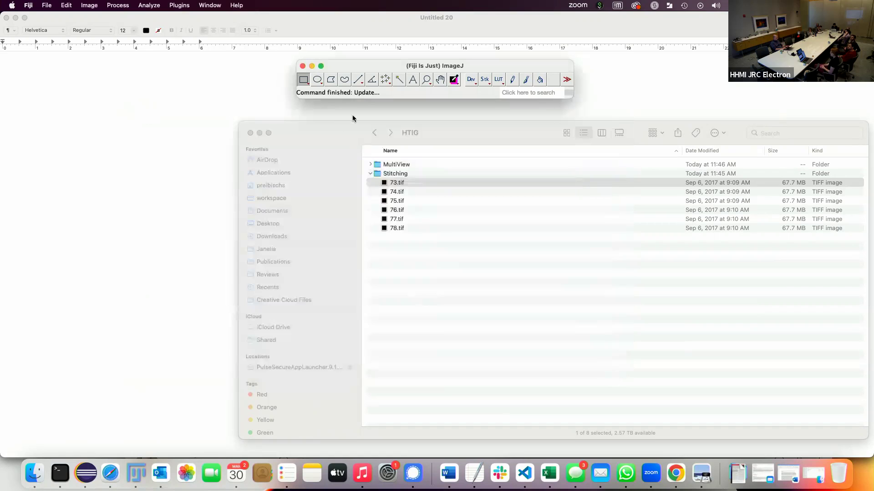
- Launch the BigStitcher plugin and start defining a new dataset
{"action": "left_click", "coordinate": [179, 5]}
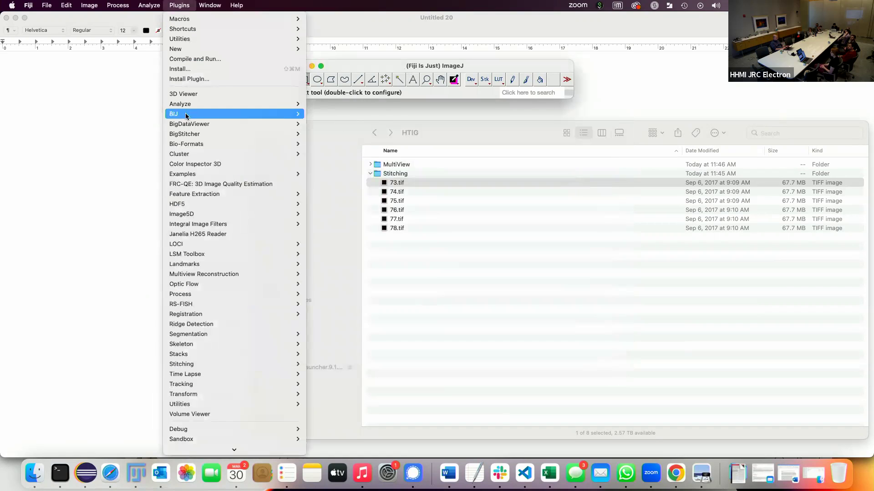
{"action": "mouse_move", "coordinate": [185, 133]}
{"action": "left_click", "coordinate": [324, 160]}
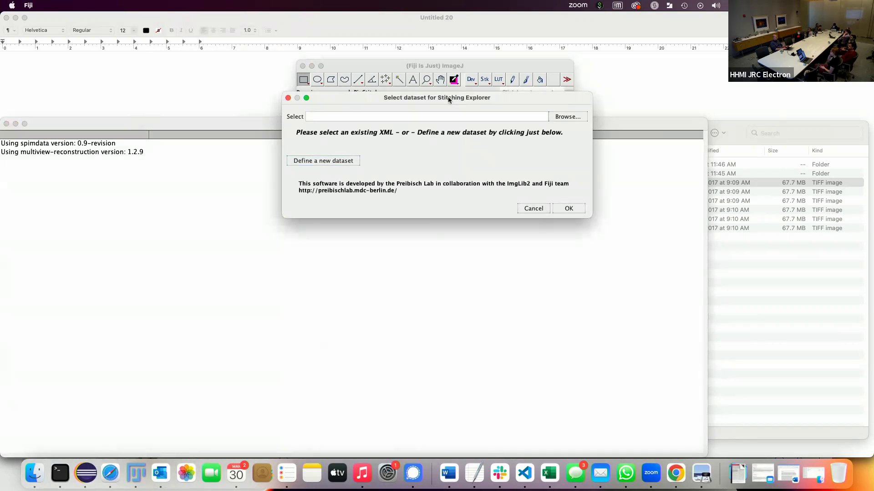
{"action": "left_click_drag", "start_coordinate": [431, 70], "coordinate": [423, 30]}
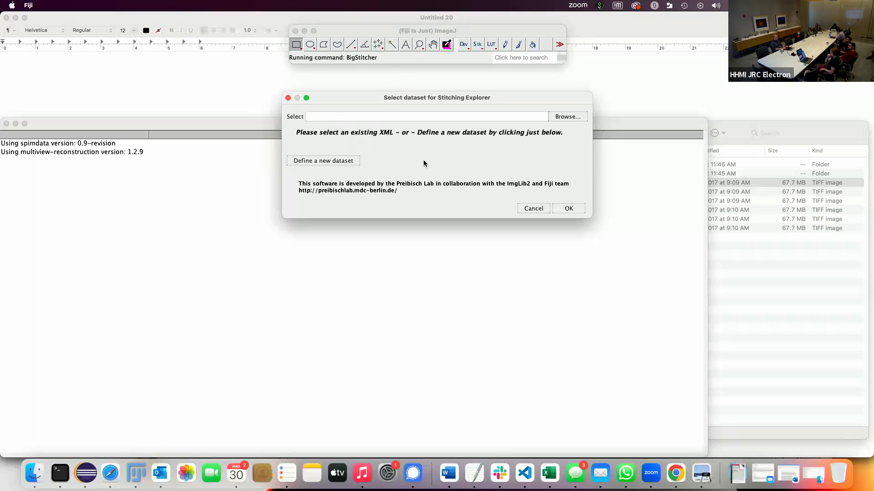
{"action": "left_click", "coordinate": [330, 161]}
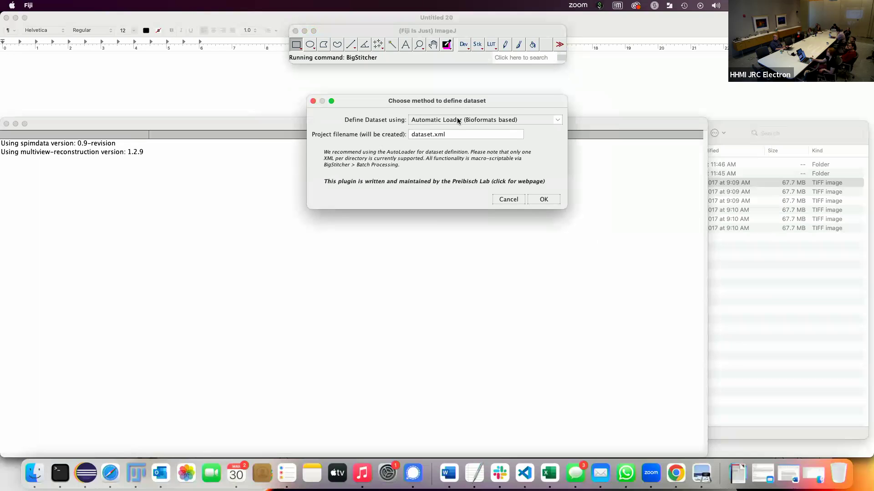
- Choose the Automatic Loader (Bioformats based) as the dataset definition method, with dataset.xml as the project filename
{"action": "left_click", "coordinate": [458, 120]}
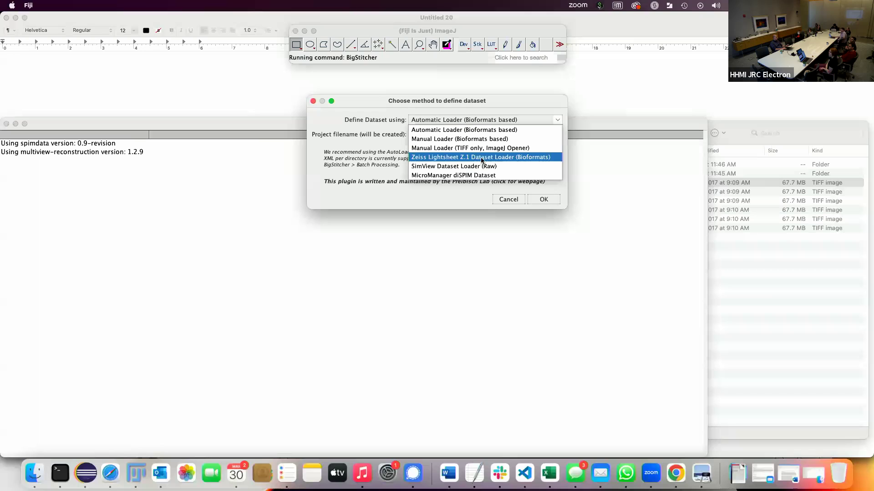
{"action": "left_click", "coordinate": [462, 130]}
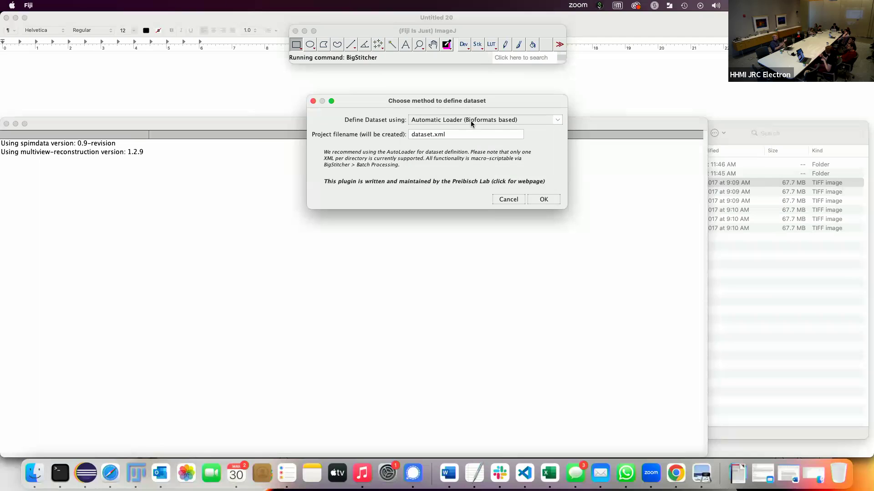
{"action": "left_click", "coordinate": [543, 199]}
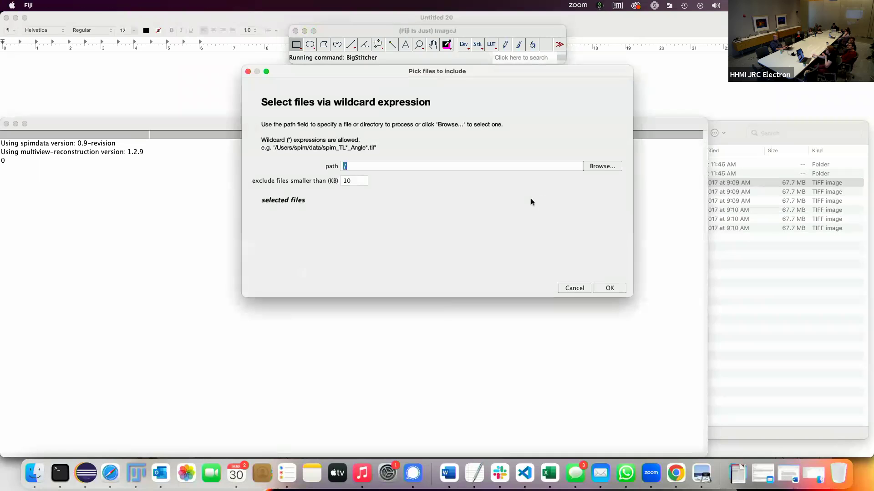
- Include the tile images by using the HTIG/Stitching folder path with the wildcard 7*, and confirm the file selection
{"action": "left_click", "coordinate": [701, 275]}
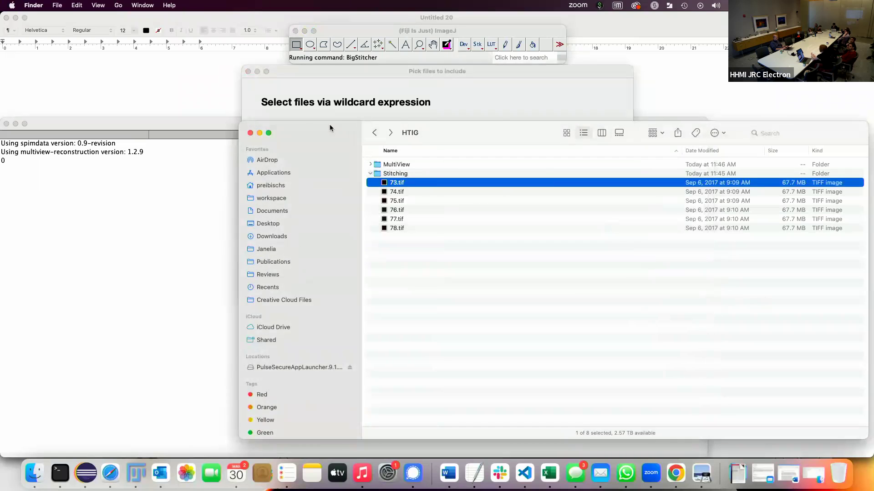
{"action": "left_click_drag", "start_coordinate": [329, 124], "coordinate": [301, 194]}
{"action": "left_click", "coordinate": [366, 242]}
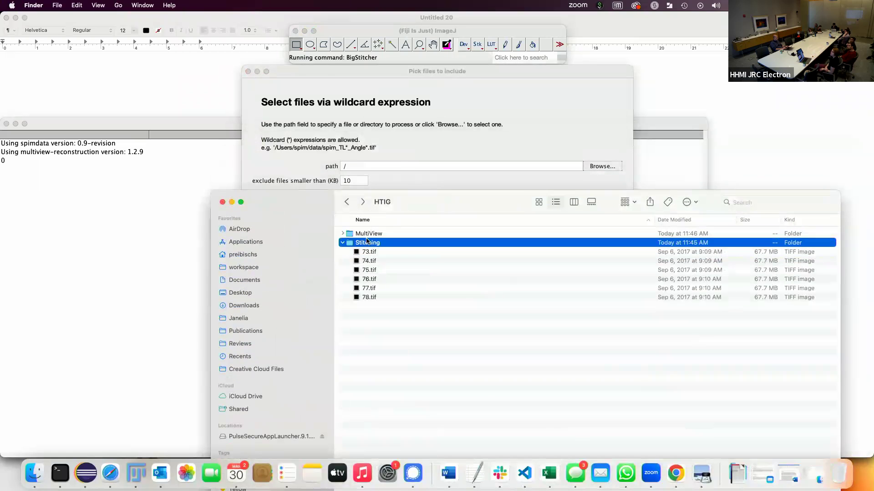
{"action": "left_click_drag", "start_coordinate": [380, 163], "coordinate": [382, 165]}
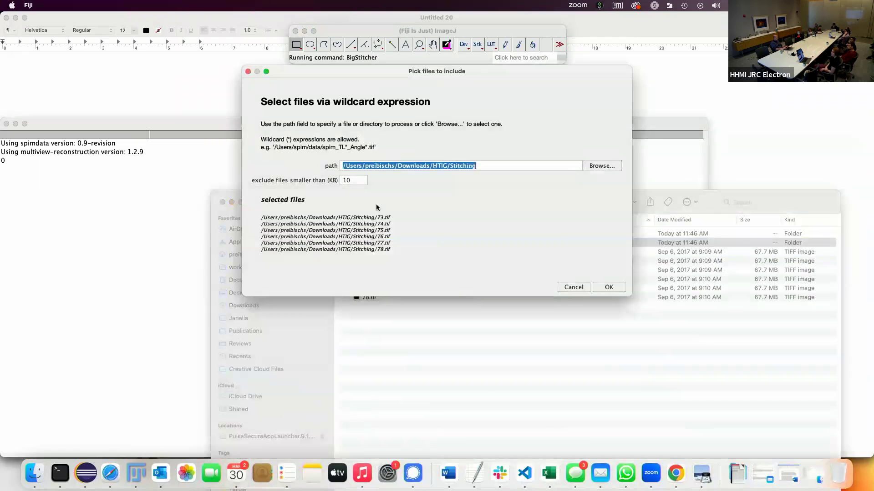
{"action": "left_click", "coordinate": [484, 165]}
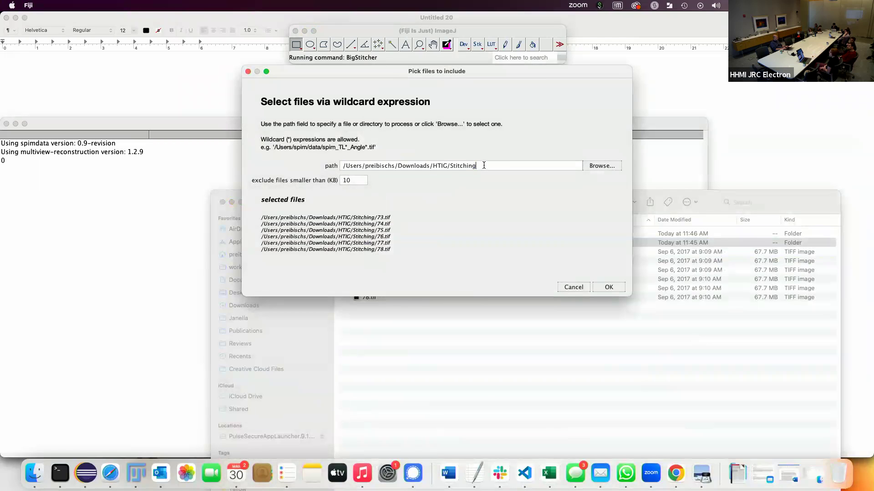
{"action": "type", "text": "/7"}
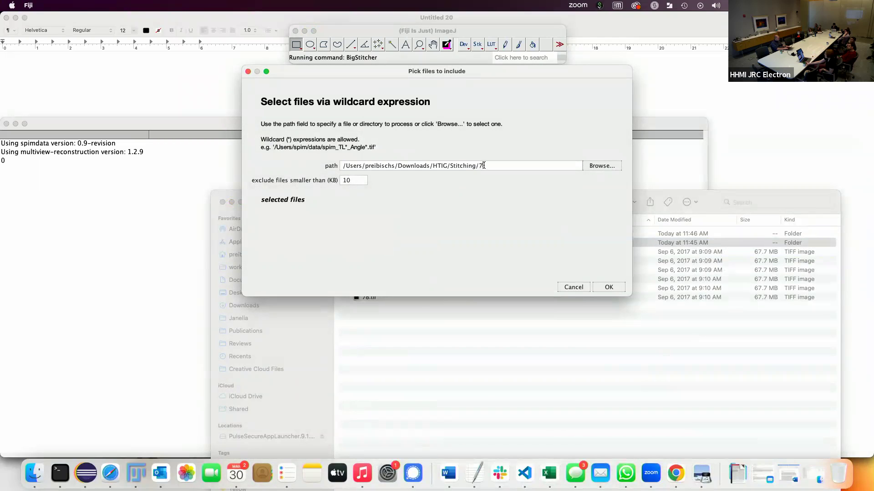
{"action": "type", "text": "*"}
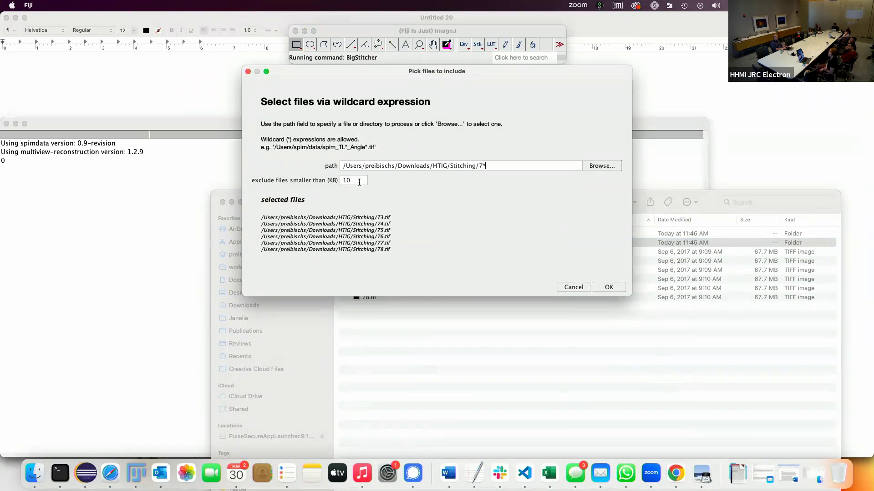
{"action": "left_click", "coordinate": [612, 287]}
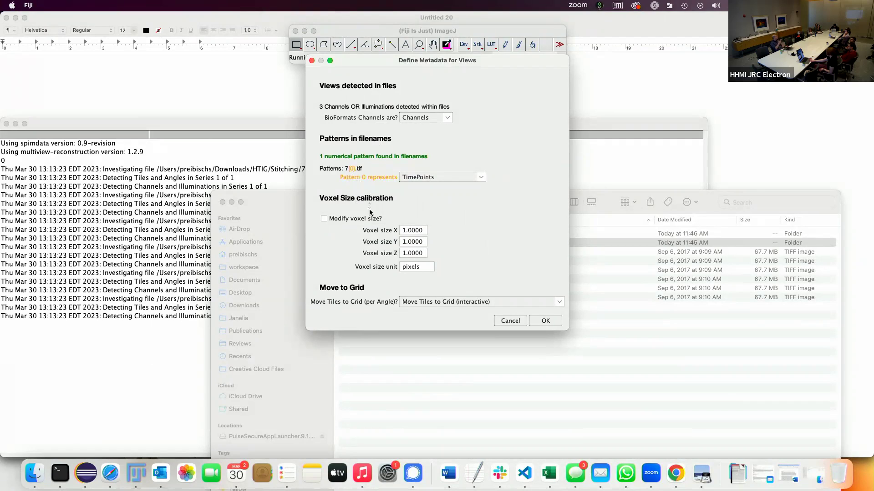
- Define the numerical pattern found in the filenames as representing Tiles
{"action": "left_click", "coordinate": [428, 178]}
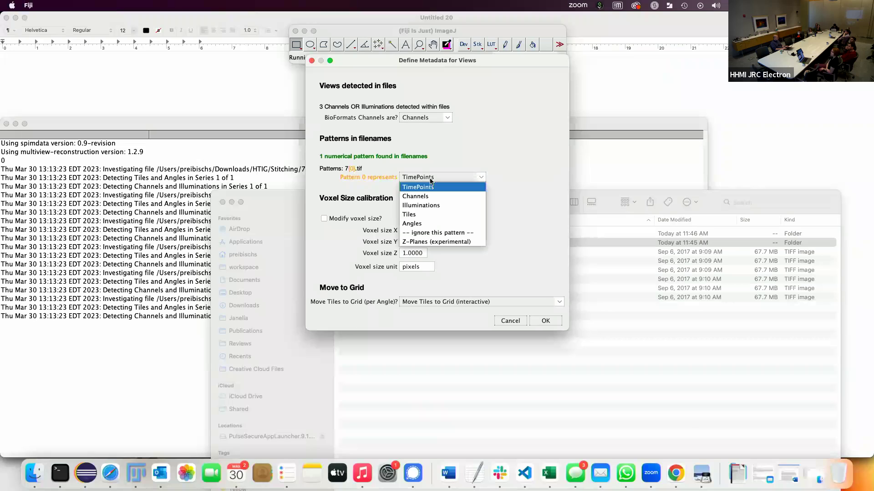
{"action": "left_click", "coordinate": [422, 215]}
{"action": "left_click", "coordinate": [435, 180]}
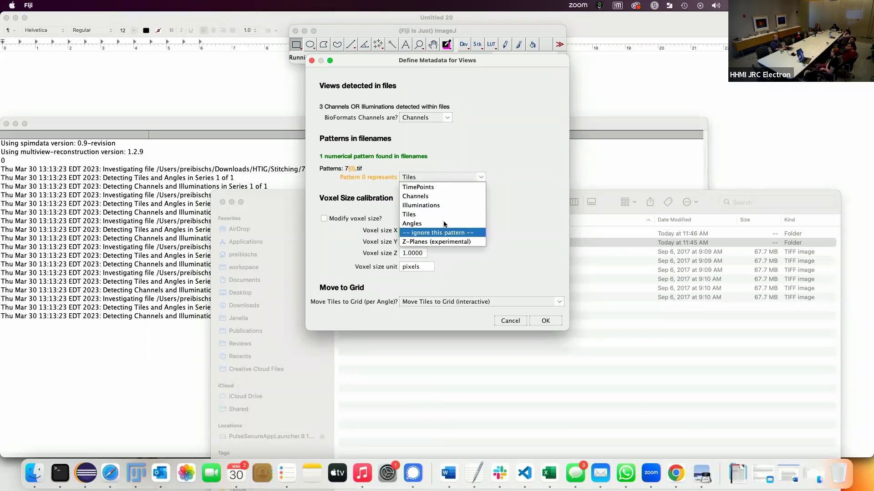
{"action": "left_click", "coordinate": [449, 157]}
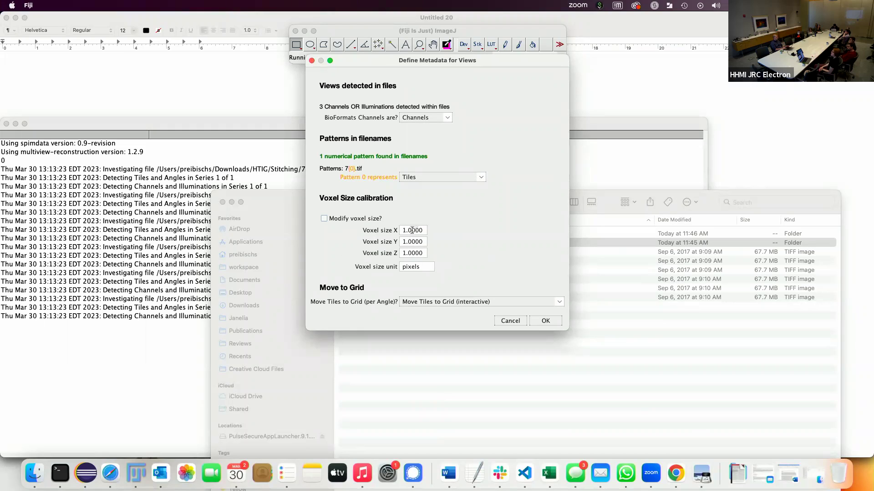
- Enable voxel size modification and set the Z voxel size to 3 with um as the unit
{"action": "left_click", "coordinate": [351, 220]}
{"action": "left_click", "coordinate": [422, 232]}
{"action": "left_click", "coordinate": [414, 253]}
{"action": "type", "text": "3"}
{"action": "left_click", "coordinate": [424, 267]}
{"action": "type", "text": "um"}
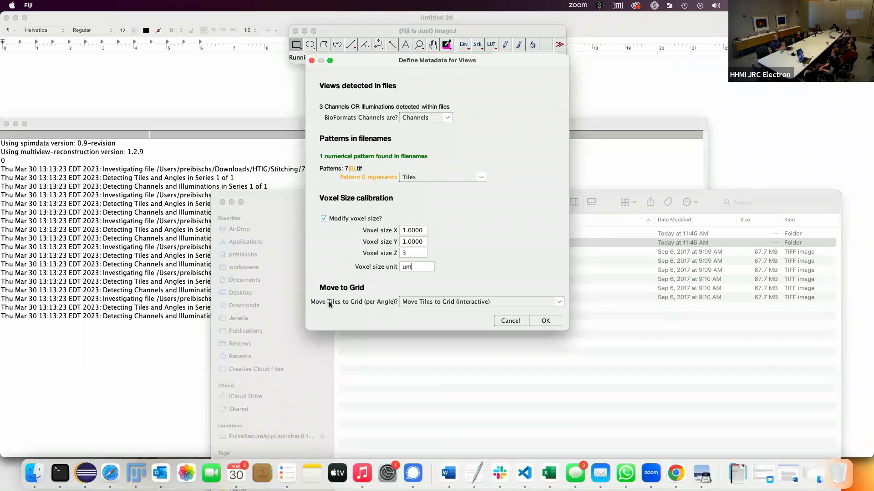
- Keep Move Tiles to Grid (interactive) as the grid placement option and confirm the view metadata
{"action": "left_click", "coordinate": [427, 302]}
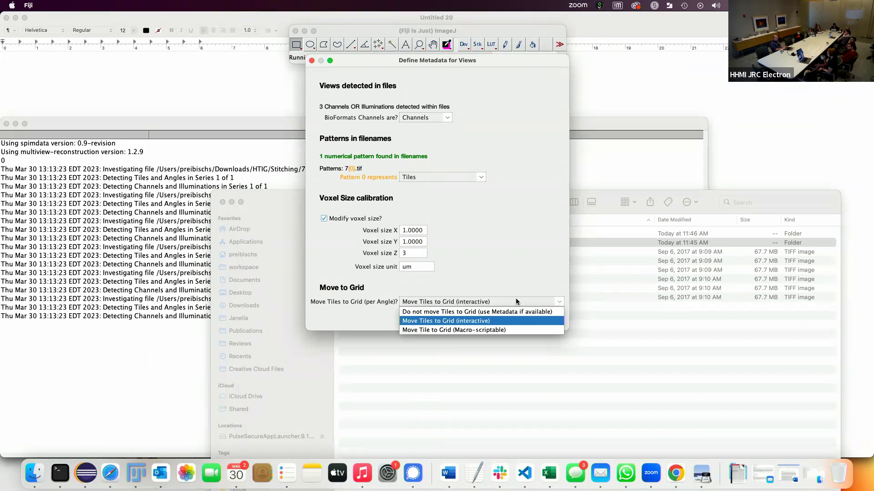
{"action": "left_click", "coordinate": [478, 323]}
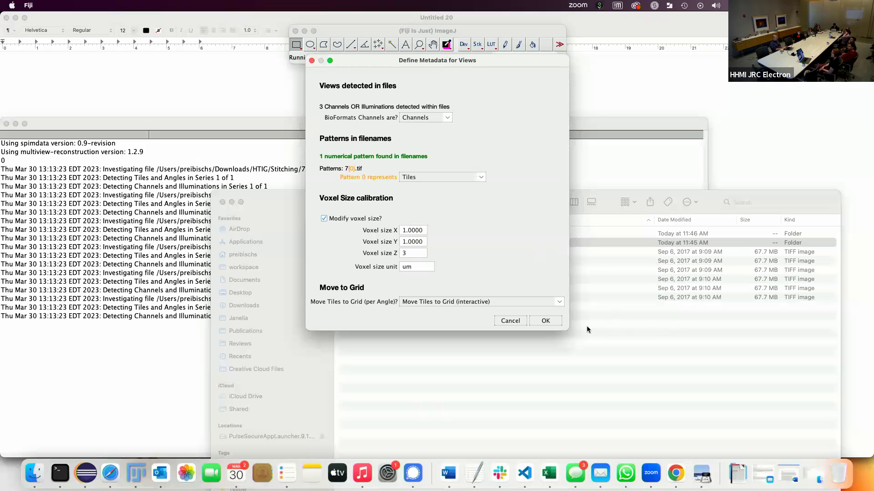
{"action": "left_click", "coordinate": [545, 321]}
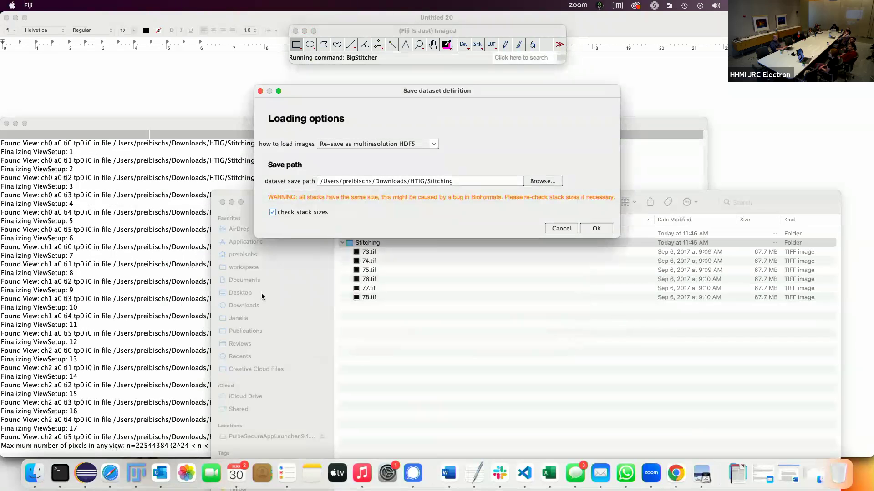
- Re-save the dataset as multiresolution HDF5 in the HTIG/Stitching folder, with stack size checking and the default deflate-compressed export settings
{"action": "left_click", "coordinate": [331, 145]}
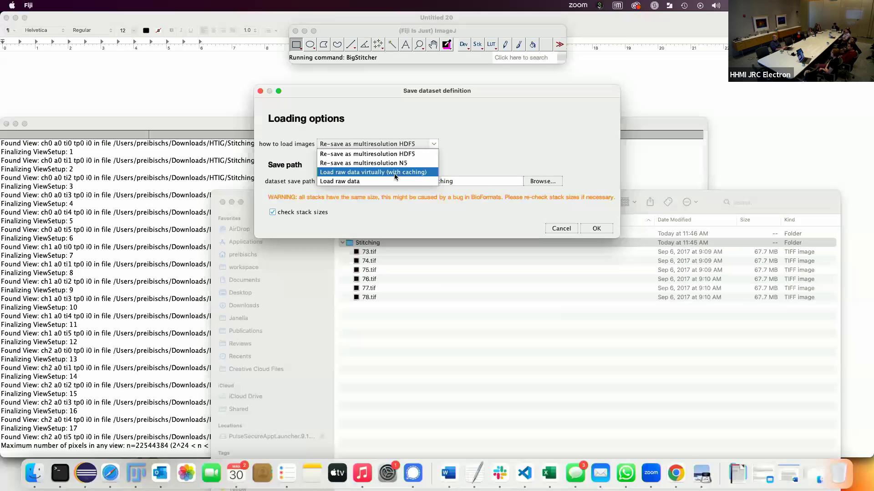
{"action": "left_click", "coordinate": [402, 153]}
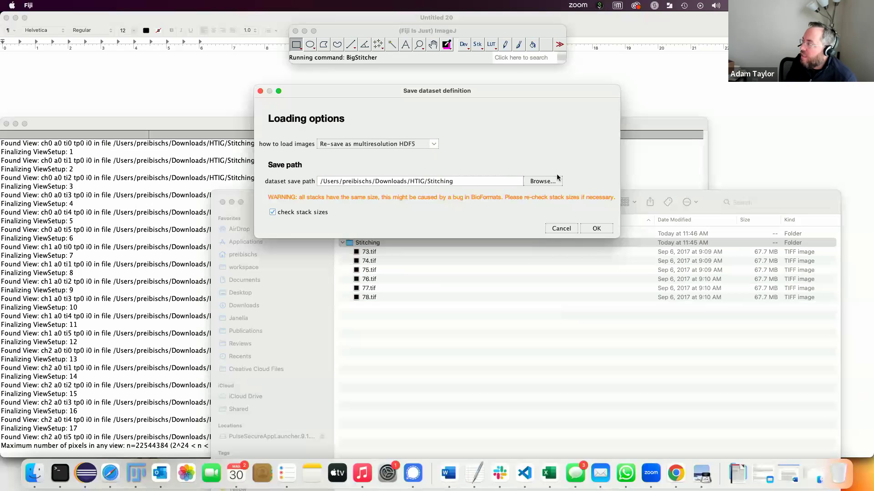
{"action": "left_click", "coordinate": [592, 228]}
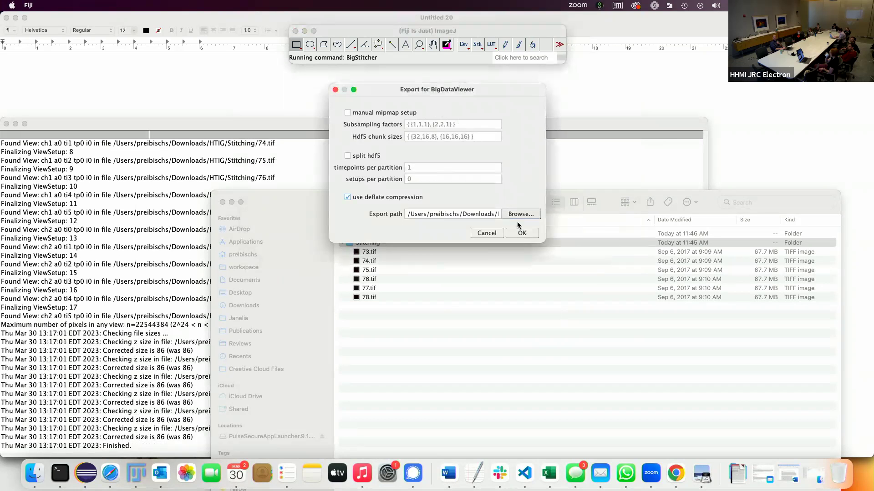
{"action": "left_click", "coordinate": [522, 235]}
{"action": "left_click", "coordinate": [180, 352]}
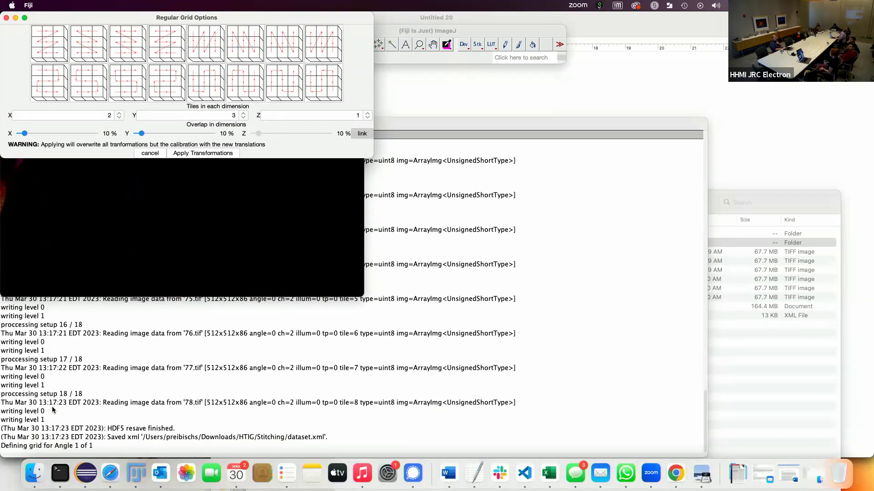
- Move the Regular Grid Options off the image and enlarge the BigDataViewer window so the whole tiled sample fits
{"action": "left_click_drag", "start_coordinate": [113, 22], "coordinate": [514, 146]}
{"action": "right_click_drag", "start_coordinate": [135, 119], "coordinate": [182, 176]}
{"action": "scroll", "coordinate": [183, 176], "scroll_direction": "down", "scroll_amount": 5}
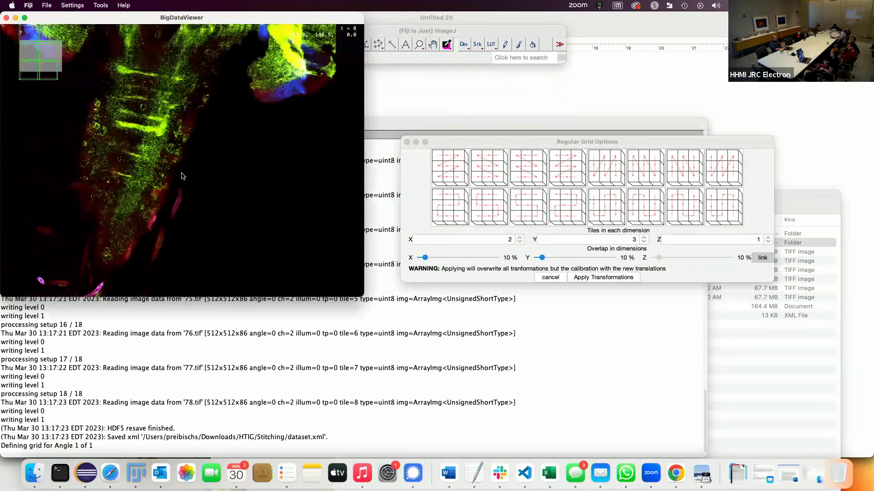
{"action": "scroll", "coordinate": [322, 238], "scroll_direction": "up", "scroll_amount": 4}
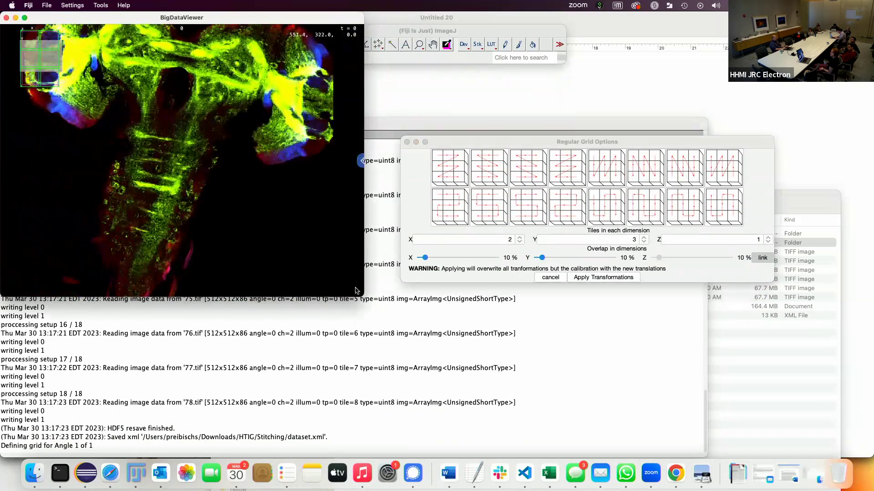
{"action": "left_click_drag", "start_coordinate": [363, 295], "coordinate": [523, 457]}
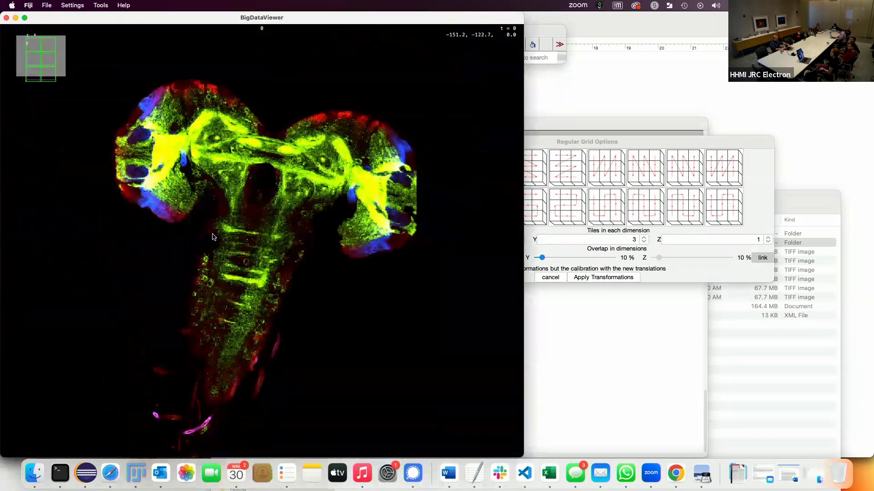
- Look up the BigDataViewer navigation shortcuts in its help and close the help window
{"action": "key", "text": "F1"}
{"action": "scroll", "coordinate": [191, 235], "scroll_direction": "down", "scroll_amount": 10}
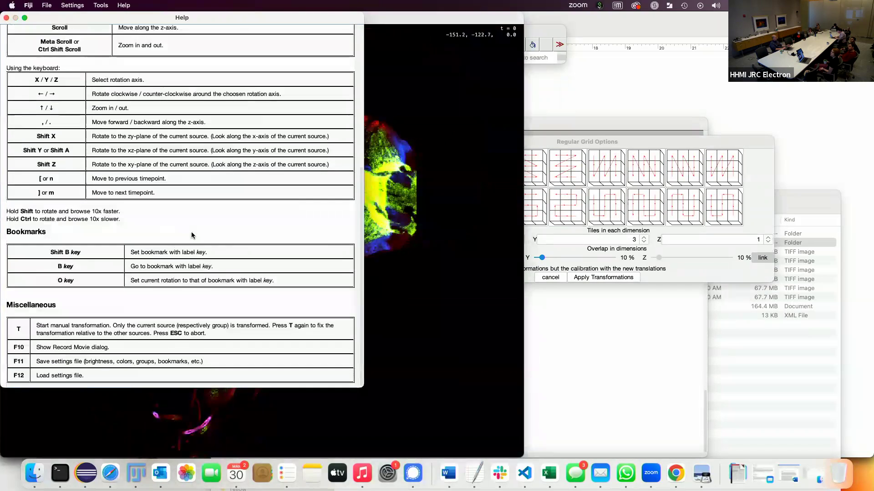
{"action": "scroll", "coordinate": [191, 231], "scroll_direction": "up", "scroll_amount": 5}
{"action": "scroll", "coordinate": [191, 231], "scroll_direction": "down", "scroll_amount": 5}
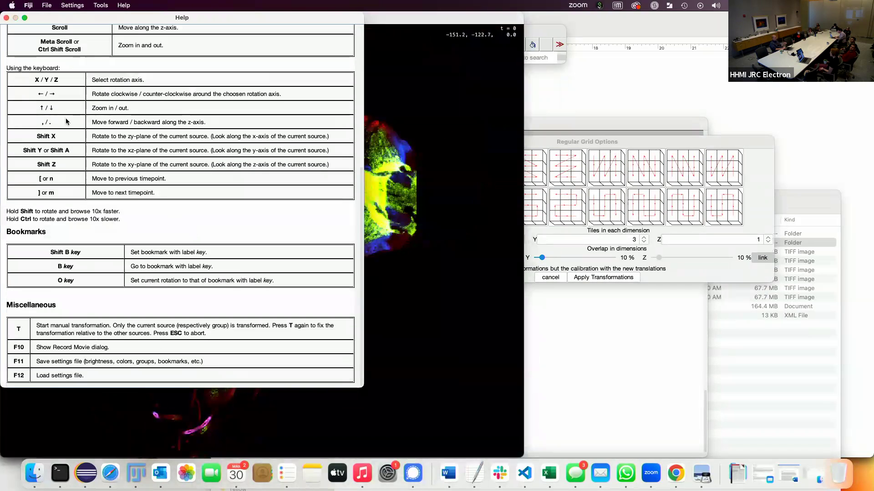
{"action": "left_click", "coordinate": [6, 17]}
- View the tiled sample along the X, Y and Z axes and finish with the full grid in the XY plane
{"action": "scroll", "coordinate": [223, 159], "scroll_direction": "down", "scroll_amount": 3}
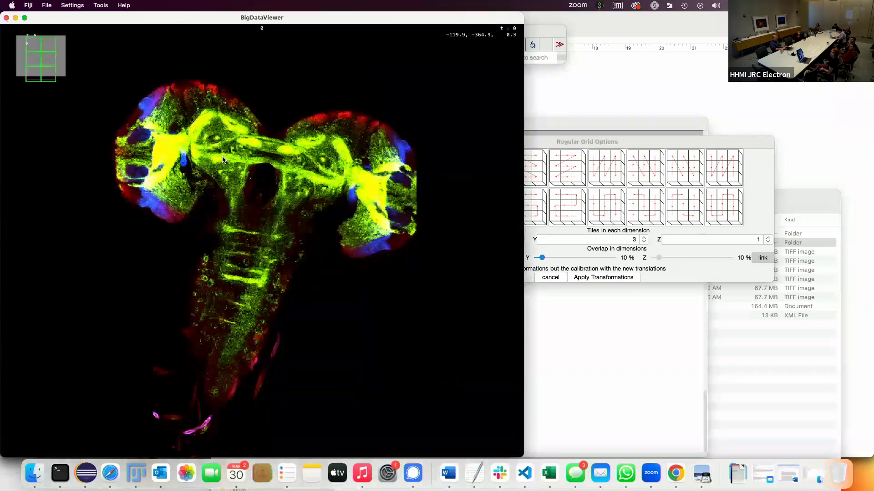
{"action": "key", "text": "shift+x"}
{"action": "key", "text": "shift+y"}
{"action": "key", "text": "shift+z"}
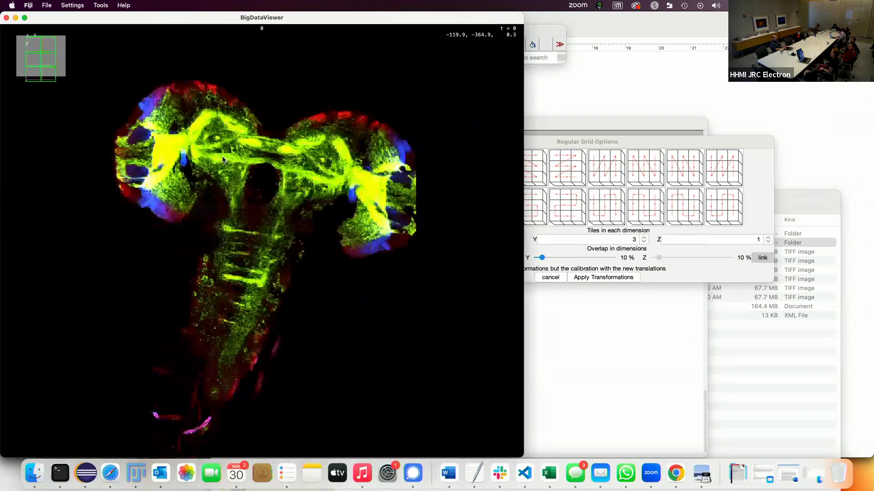
{"action": "scroll", "coordinate": [255, 199], "scroll_direction": "down", "scroll_amount": 2, "text": "ctrl"}
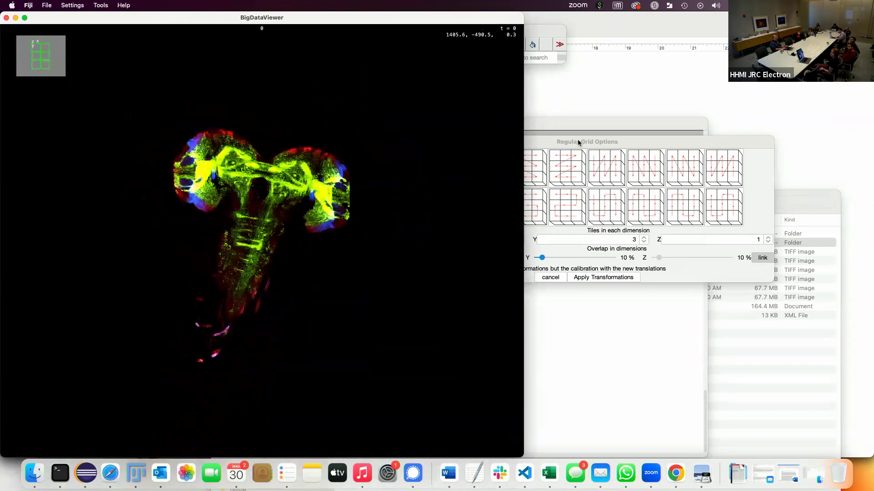
- Preview different tile orderings, including the snake patterns, and choose the row-by-row grid running right and down
{"action": "left_click_drag", "start_coordinate": [581, 141], "coordinate": [692, 142]}
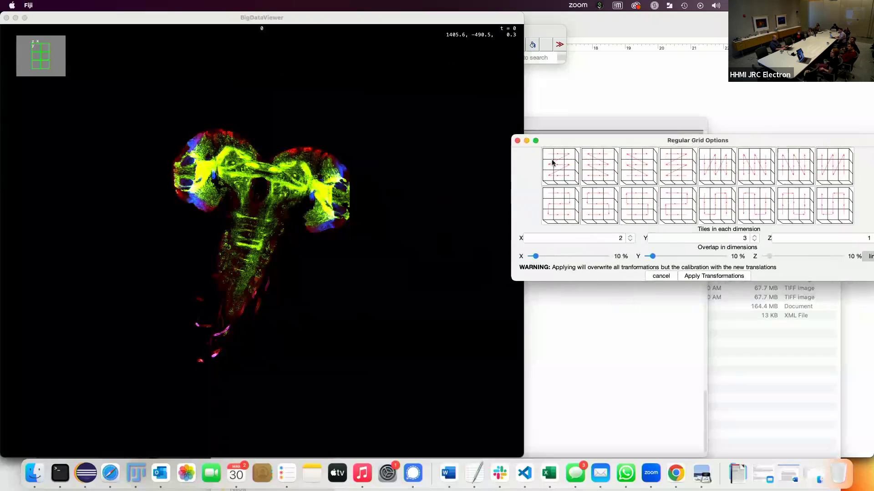
{"action": "left_click", "coordinate": [606, 174]}
{"action": "left_click", "coordinate": [600, 208]}
{"action": "left_click", "coordinate": [645, 214]}
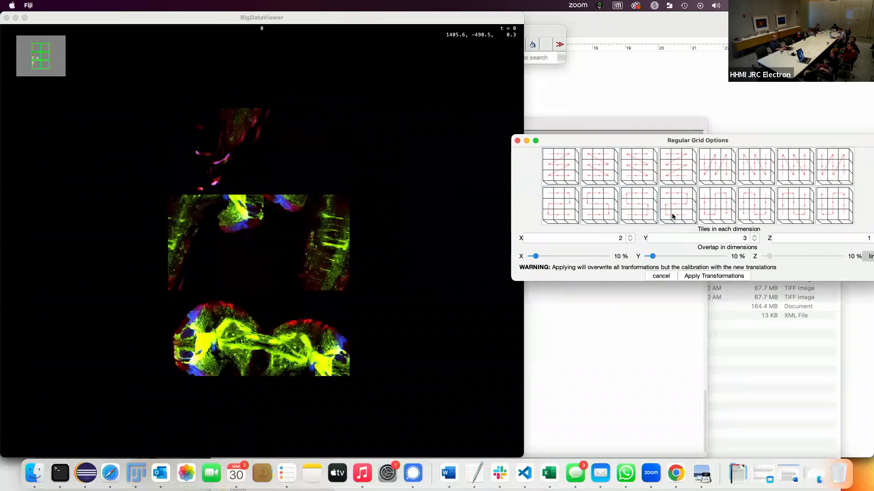
{"action": "left_click", "coordinate": [673, 214]}
{"action": "left_click", "coordinate": [712, 214]}
{"action": "left_click", "coordinate": [749, 212]}
{"action": "left_click", "coordinate": [796, 205]}
{"action": "left_click", "coordinate": [835, 207]}
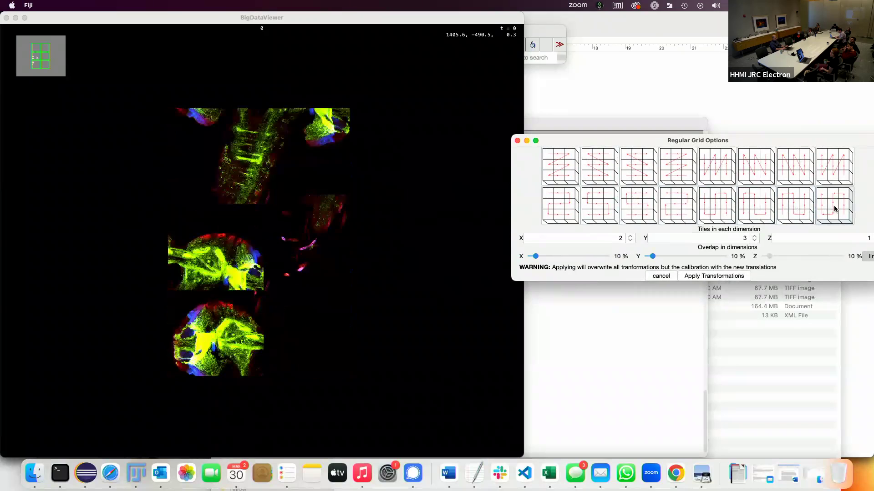
{"action": "left_click", "coordinate": [556, 168]}
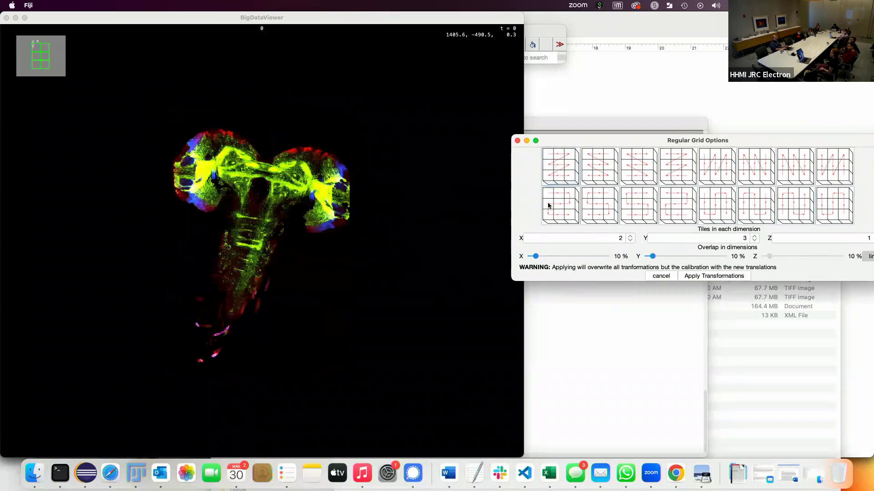
- Set the linked tile overlap to 12 %, apply the grid transformations, and place the Stitching Explorer beside the viewer
{"action": "mouse_move", "coordinate": [536, 258]}
{"action": "left_mouse_down"}
{"action": "mouse_move", "coordinate": [586, 257]}
{"action": "mouse_move", "coordinate": [538, 262]}
{"action": "left_mouse_up"}
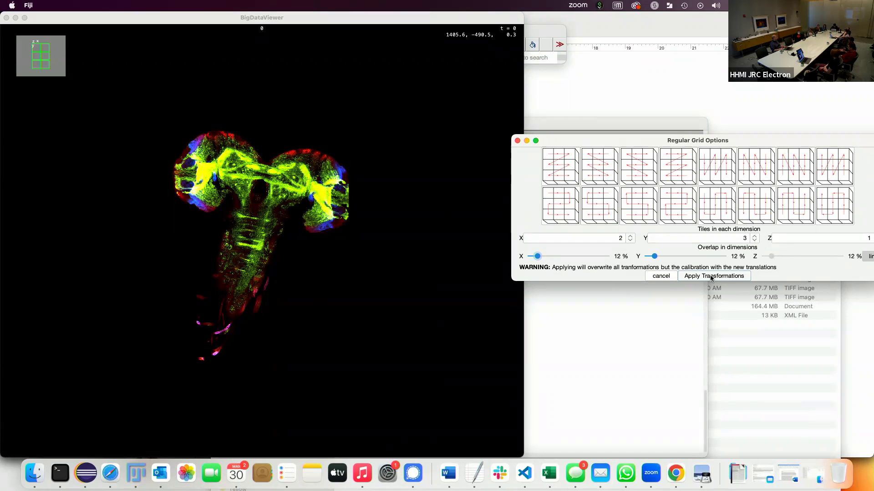
{"action": "left_click", "coordinate": [737, 278]}
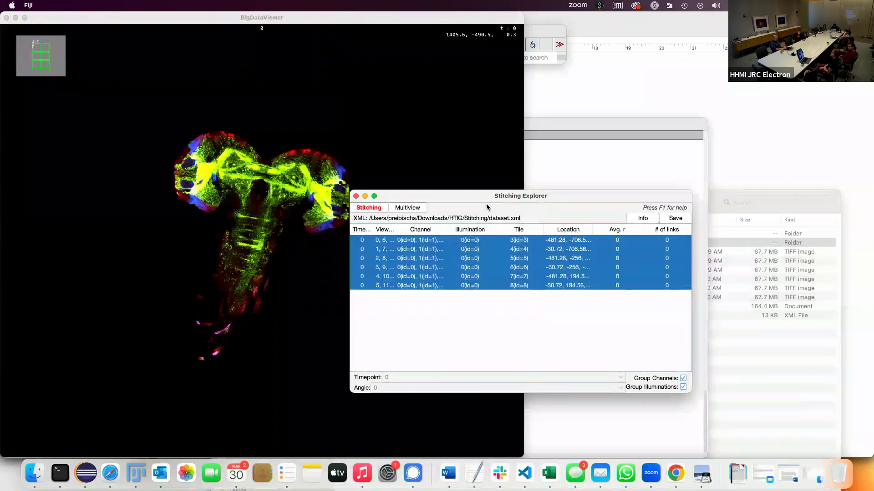
{"action": "left_click_drag", "start_coordinate": [495, 199], "coordinate": [661, 153]}
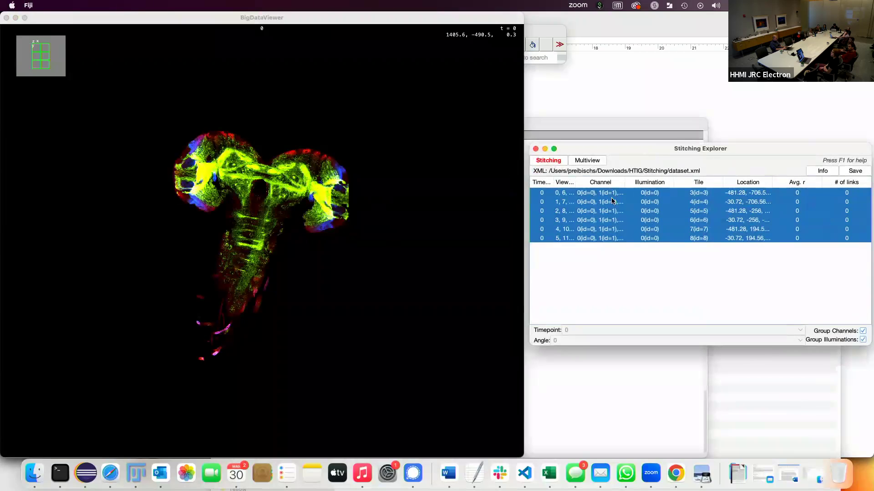
- Rotate the sample in the viewer, bring all tiles back into view, and realign the view to the XY plane
{"action": "right_click_drag", "start_coordinate": [275, 211], "coordinate": [115, 158]}
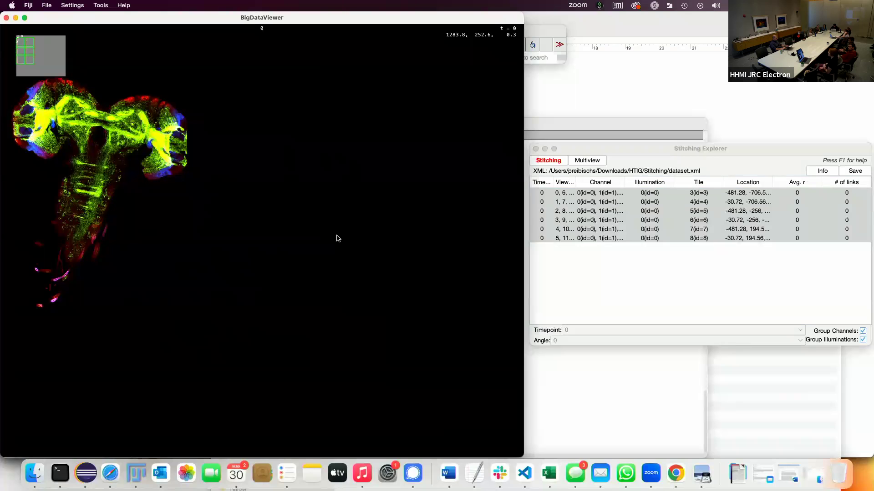
{"action": "scroll", "coordinate": [336, 236], "scroll_direction": "down", "scroll_amount": 8, "text": "ctrl"}
{"action": "left_click_drag", "start_coordinate": [184, 178], "coordinate": [302, 268]}
{"action": "left_click", "coordinate": [644, 151]}
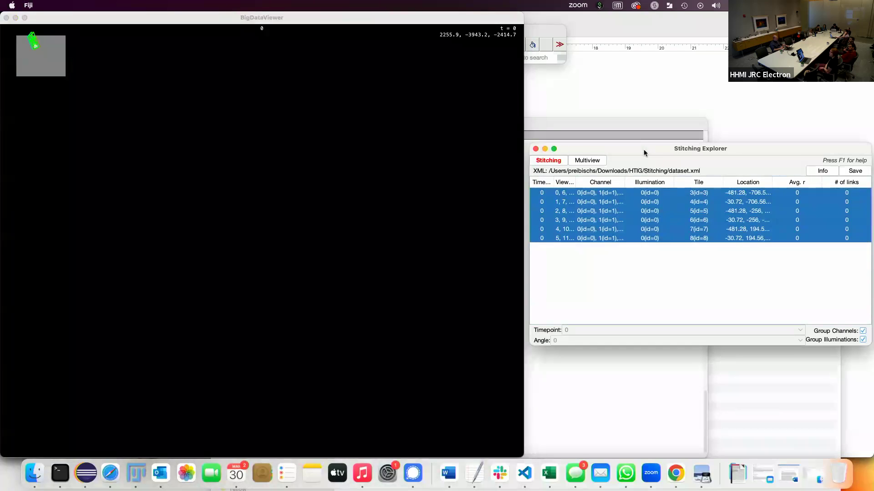
{"action": "key", "text": "ctrl+a"}
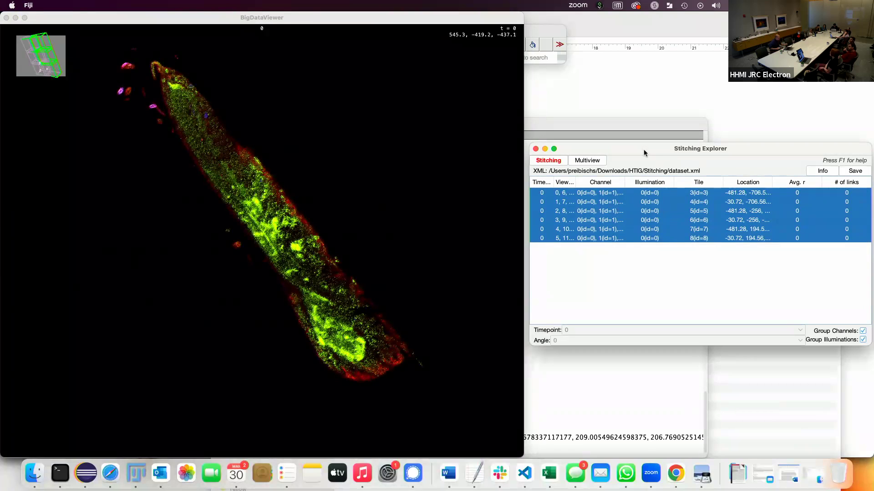
{"action": "left_click", "coordinate": [308, 253]}
{"action": "key", "text": "shift+z"}
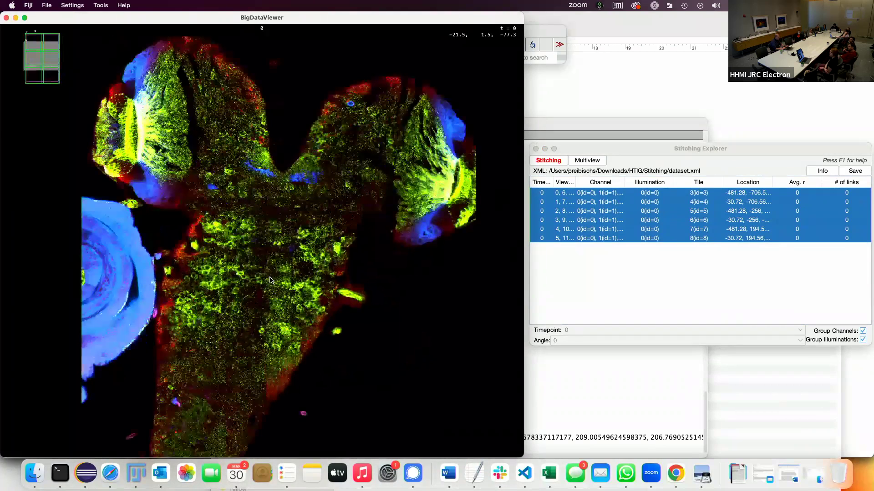
- Zoom in on the overlap between the two middle tiles and select only tiles 5 and 6 in the Stitching Explorer
{"action": "scroll", "coordinate": [270, 280], "scroll_direction": "up", "scroll_amount": 10}
{"action": "left_click", "coordinate": [561, 192]}
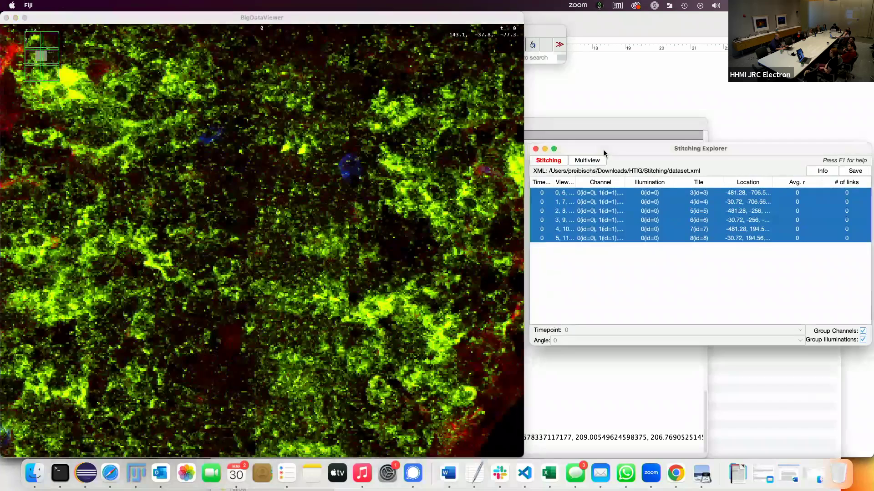
{"action": "left_click", "coordinate": [600, 197]}
{"action": "key", "text": "Down"}
{"action": "key", "text": "Down"}
{"action": "key", "text": "Down"}
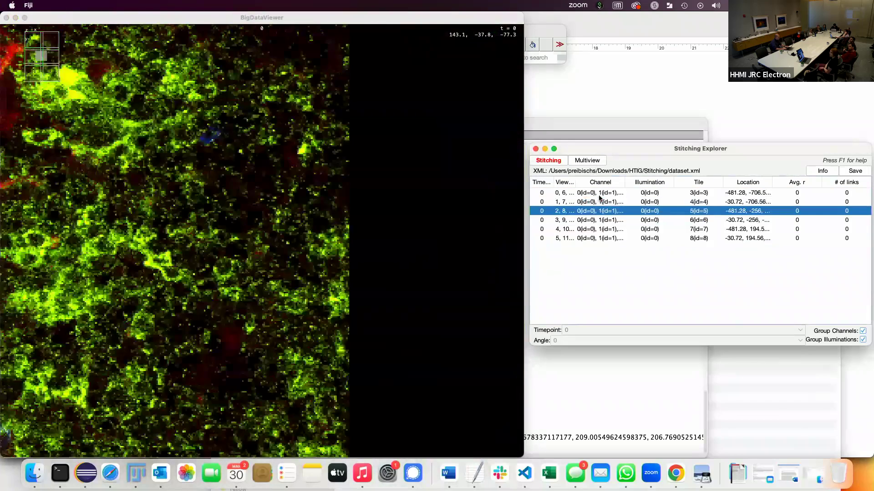
{"action": "key", "text": "Up"}
{"action": "key", "text": "shift+Down"}
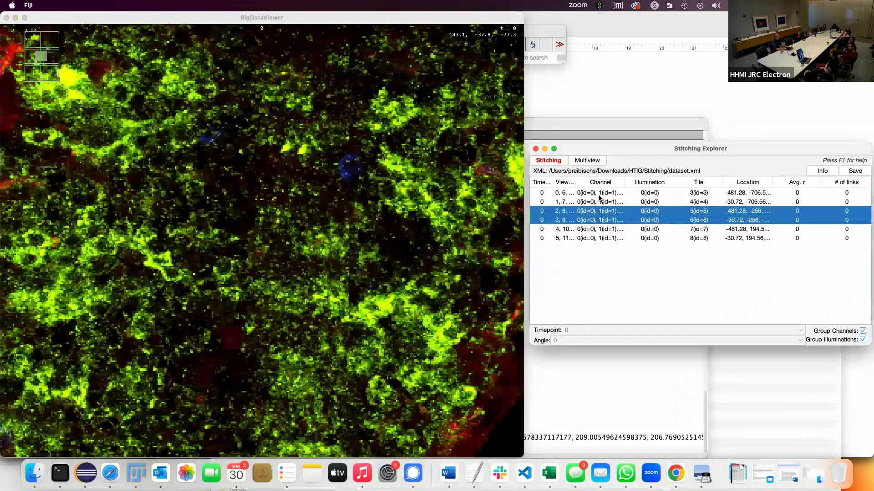
- Cycle the display colors of the selected tiles until the two tiles and their overlap are clearly distinguishable
{"action": "key", "text": "c"}
{"action": "key", "text": "c"}
{"action": "key", "text": "c"}
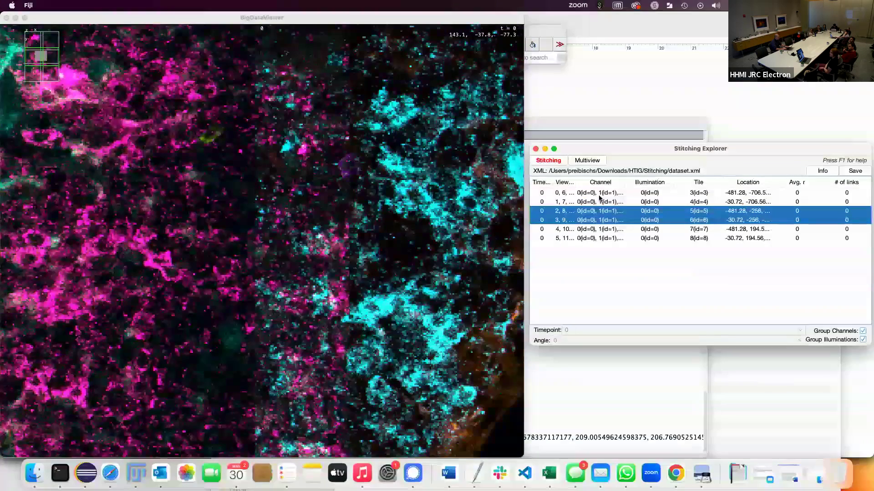
{"action": "key", "text": "c"}
{"action": "key", "text": "c"}
{"action": "key", "text": "c"}
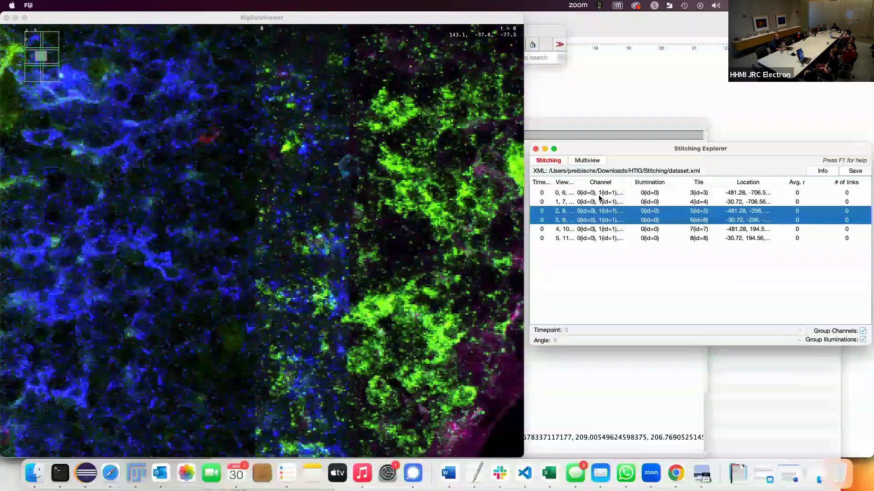
- Change the display colors of tiles 5 and 6 once more and widen the view around their overlap
{"action": "key", "text": "c"}
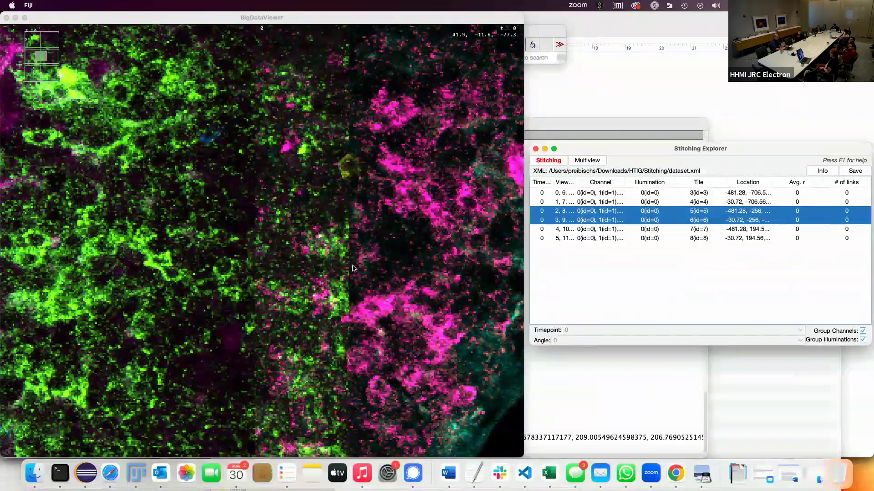
{"action": "scroll", "coordinate": [354, 269], "scroll_direction": "down", "scroll_amount": 1}
{"action": "scroll", "coordinate": [354, 269], "scroll_direction": "down", "scroll_amount": 2}
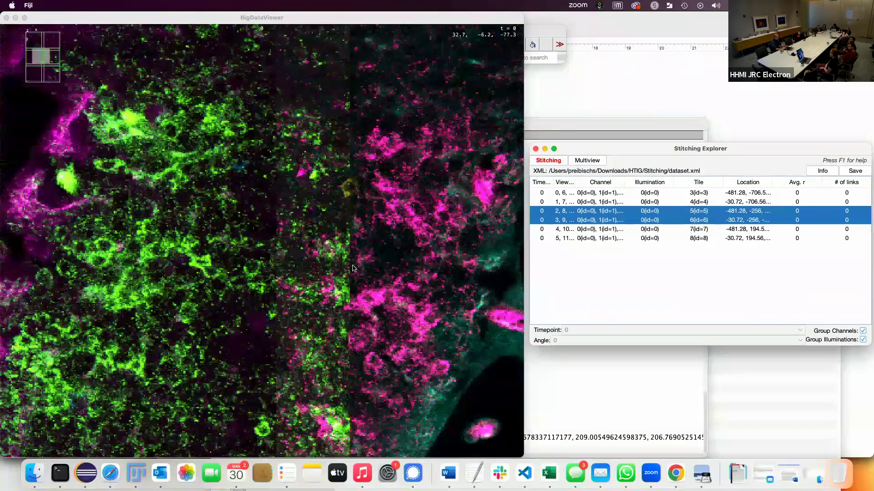
- Alternate between showing only tile 5 and only tile 6 to compare the content of their shared region
{"action": "left_click", "coordinate": [567, 203]}
{"action": "key", "text": "Down"}
{"action": "key", "text": "Down"}
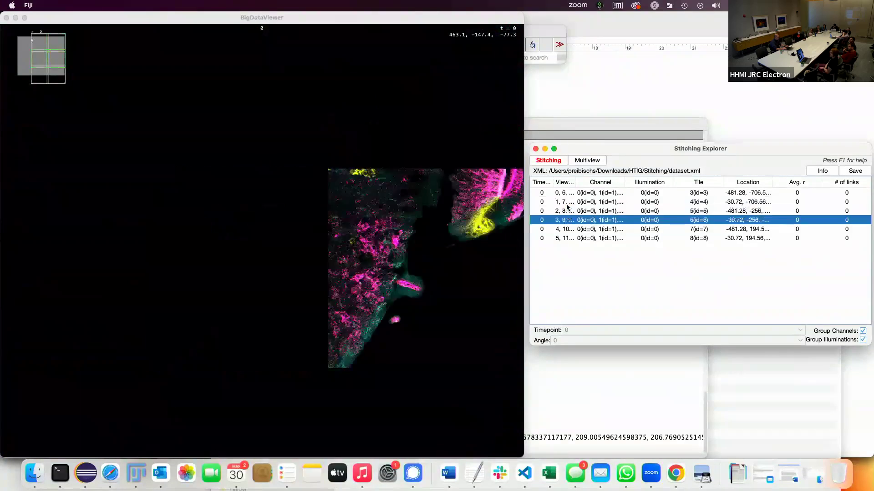
{"action": "key", "text": "Up"}
{"action": "key", "text": "Down"}
{"action": "key", "text": "Up"}
{"action": "key", "text": "Down"}
{"action": "key", "text": "Up"}
{"action": "key", "text": "Down"}
{"action": "key", "text": "Up"}
- Select all six tiles and run Stitch dataset with Average Channels and downsampling of 2 in X, 2 in Y and 1 in Z
{"action": "key", "text": "super+a"}
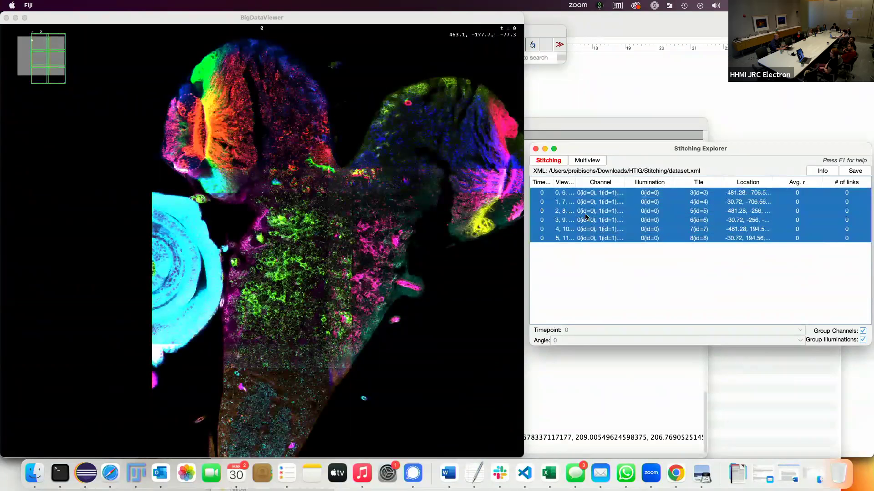
{"action": "right_click", "coordinate": [585, 217]}
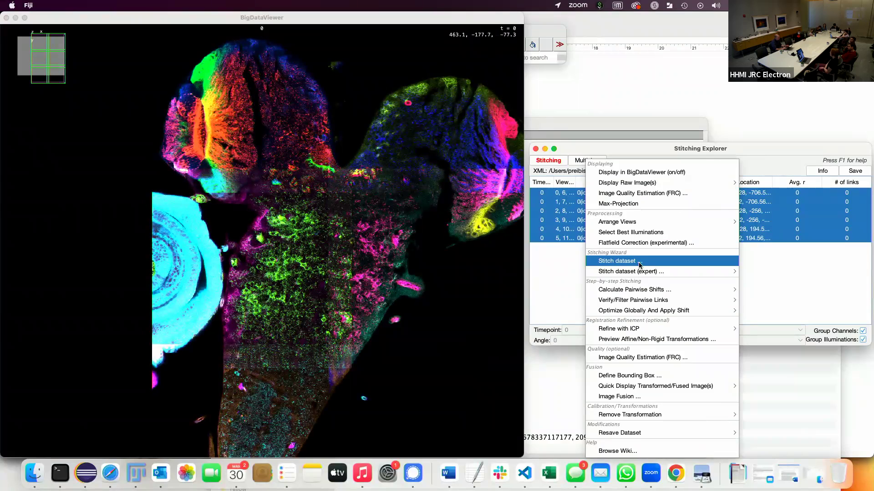
{"action": "left_click", "coordinate": [639, 262]}
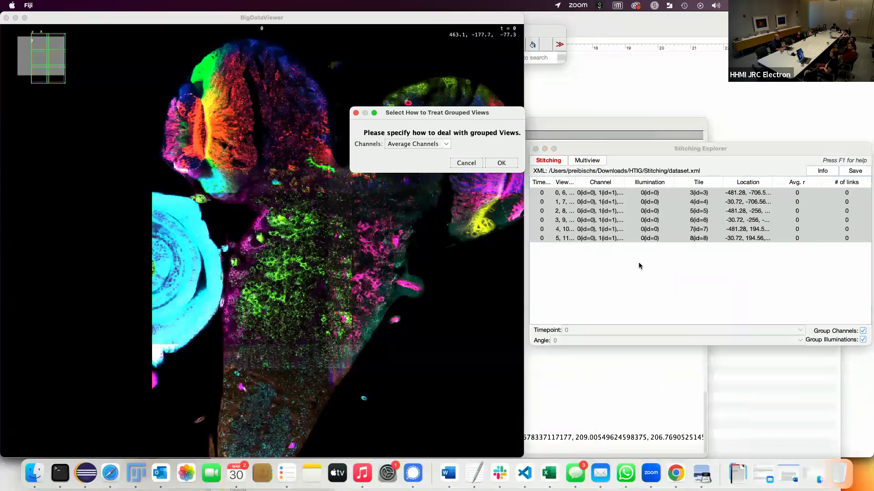
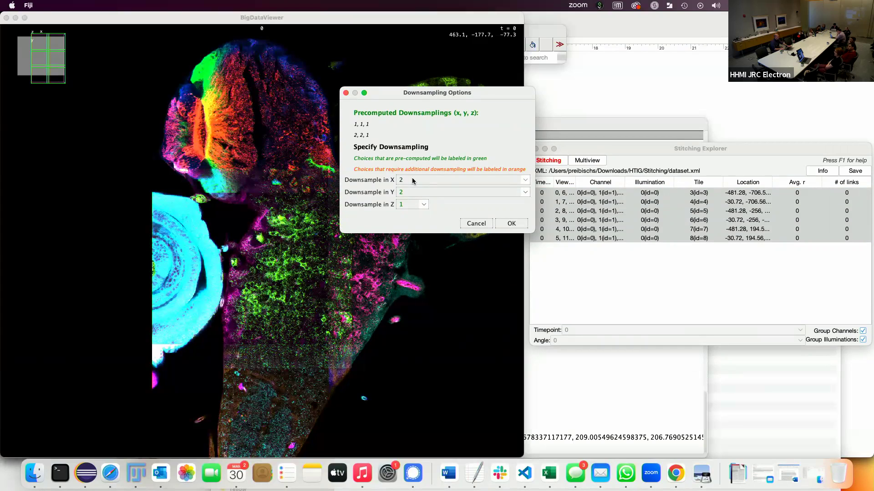
{"action": "left_click", "coordinate": [513, 226]}
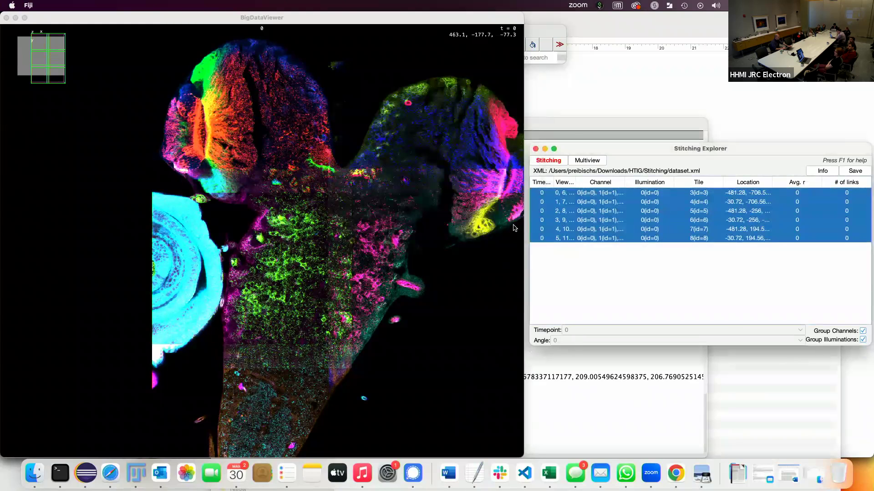
{"action": "left_click_drag", "start_coordinate": [553, 31], "coordinate": [722, 21]}
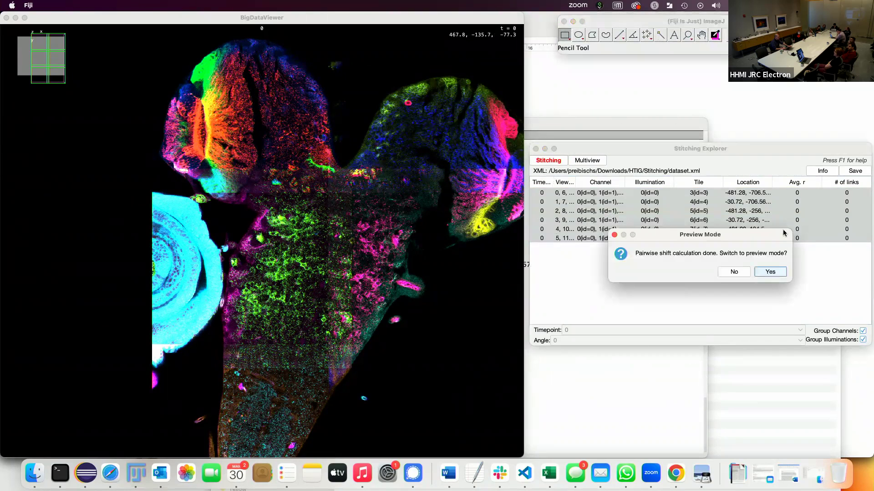
- Switch to preview mode after the pairwise shift calculation and arrange the Stitching Explorer and Link Explorer so both are accessible
{"action": "left_click", "coordinate": [773, 275]}
{"action": "left_click_drag", "start_coordinate": [560, 12], "coordinate": [589, 246]}
{"action": "left_click_drag", "start_coordinate": [589, 150], "coordinate": [588, 61]}
{"action": "left_click", "coordinate": [589, 318]}
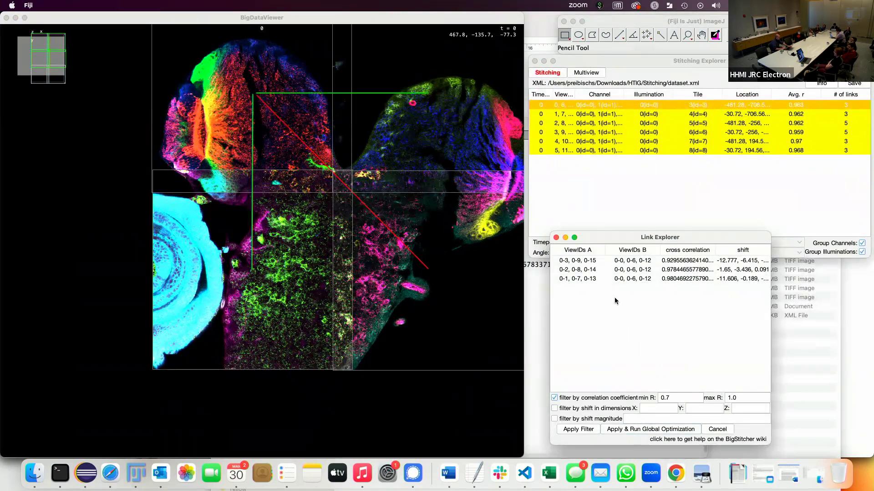
- Go through tiles 4, 5 and 3 in the Stitching Explorer to review their pairwise links in the viewer
{"action": "left_click", "coordinate": [583, 117]}
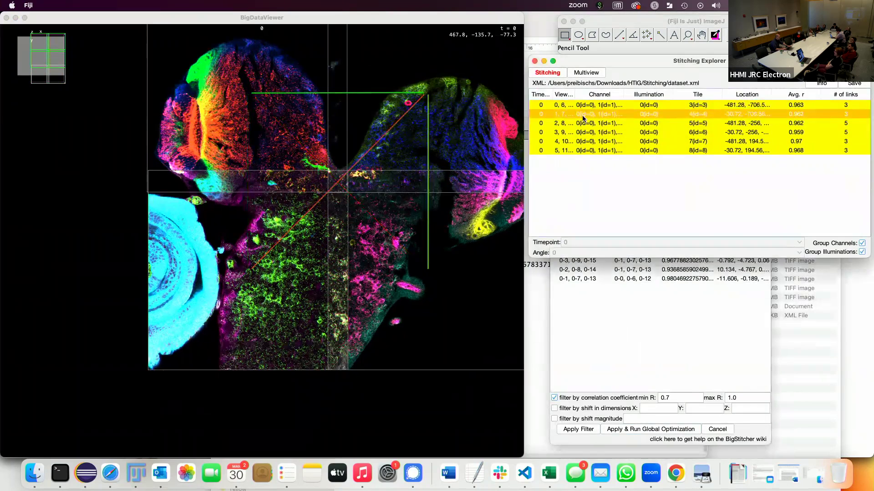
{"action": "key", "text": "Down"}
{"action": "key", "text": "Up"}
{"action": "key", "text": "Up"}
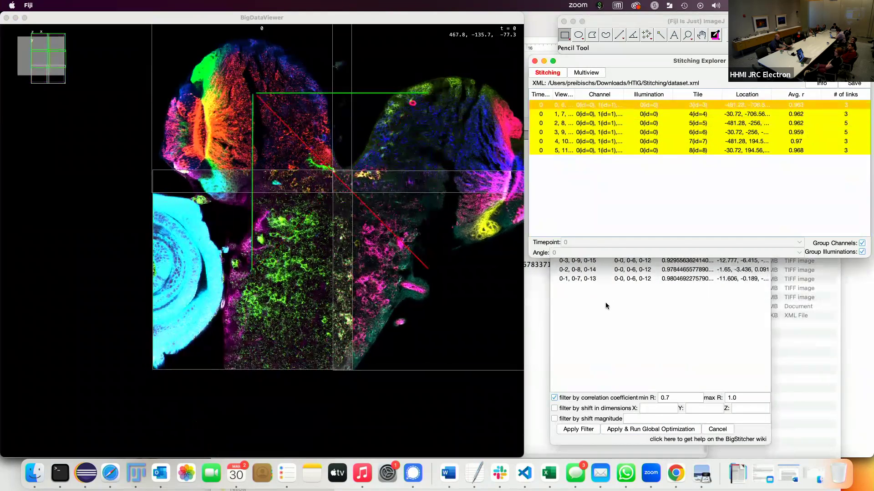
- Examine tile 3's vertical link to tile 5 and diagonal link to tile 6, checking each overlap up close
{"action": "left_click", "coordinate": [596, 270]}
{"action": "left_click", "coordinate": [589, 261]}
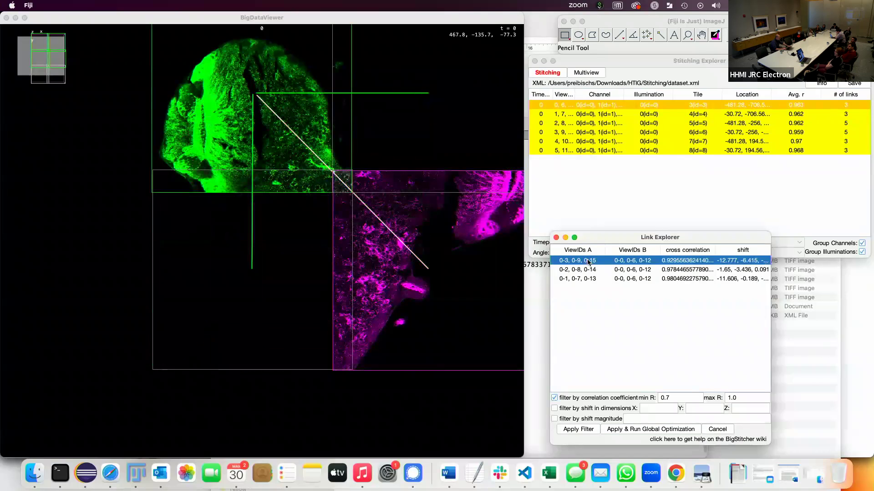
{"action": "key", "text": "Down"}
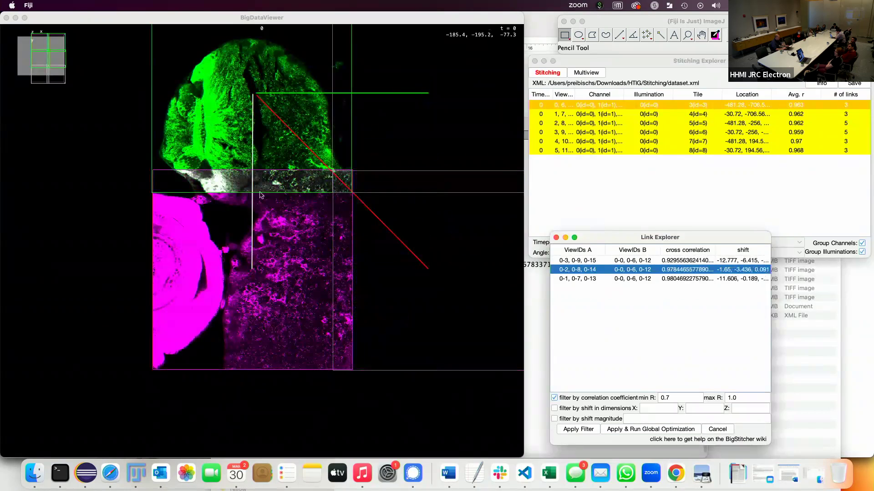
{"action": "scroll", "coordinate": [256, 195], "scroll_direction": "up", "scroll_amount": 5, "text": "ctrl"}
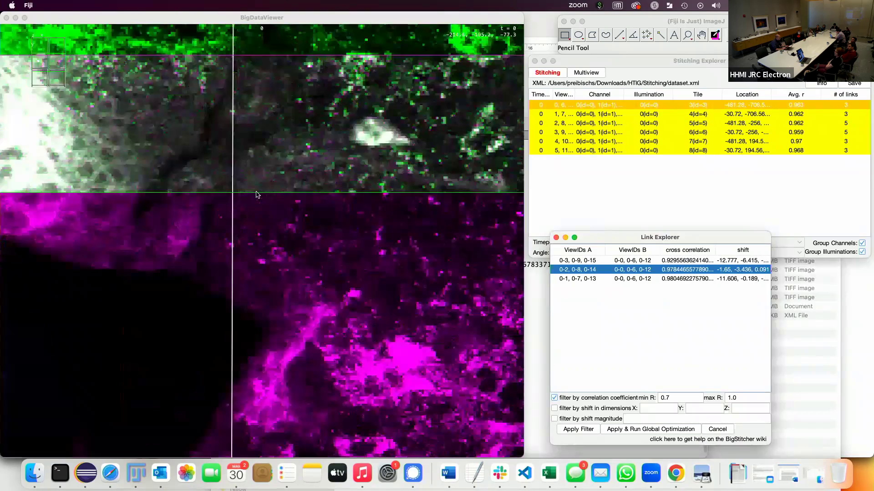
{"action": "scroll", "coordinate": [256, 195], "scroll_direction": "down", "scroll_amount": 5, "text": "ctrl"}
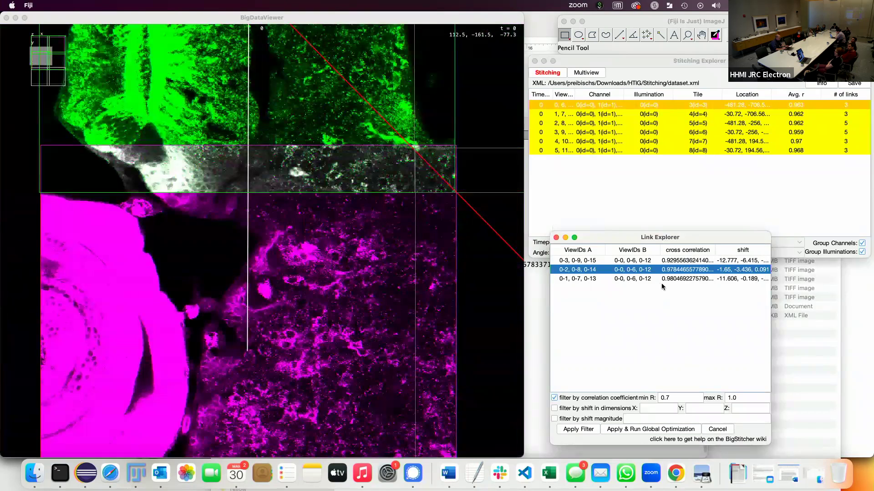
{"action": "left_click", "coordinate": [681, 262]}
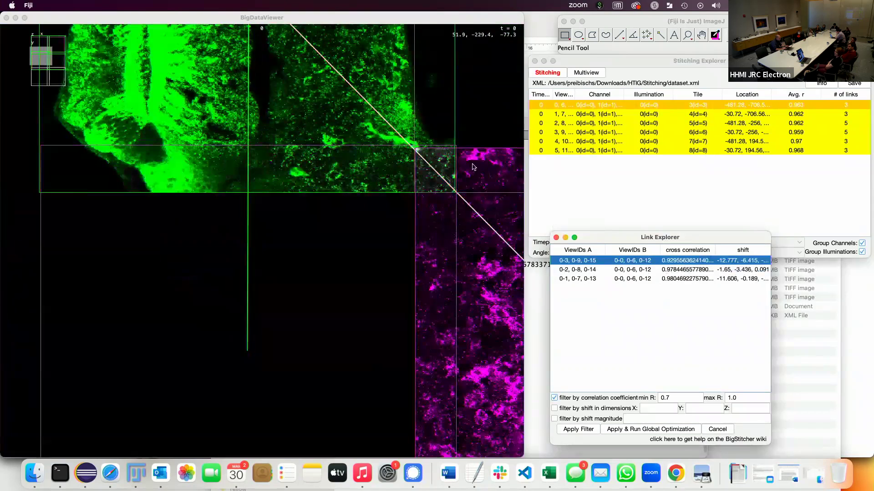
{"action": "scroll", "coordinate": [444, 167], "scroll_direction": "up", "scroll_amount": 3, "text": "ctrl"}
{"action": "right_click_drag", "start_coordinate": [444, 167], "coordinate": [319, 191]}
{"action": "scroll", "coordinate": [319, 191], "scroll_direction": "down", "scroll_amount": 4, "text": "ctrl"}
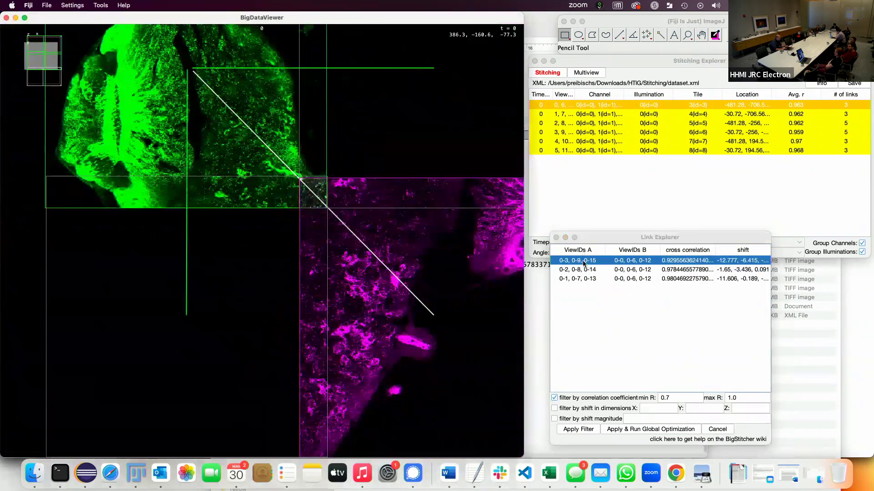
- Delete the diagonal link between tiles 3 and 6 and check the two remaining links of tile 3
{"action": "right_click", "coordinate": [584, 262]}
{"action": "left_click", "coordinate": [610, 268]}
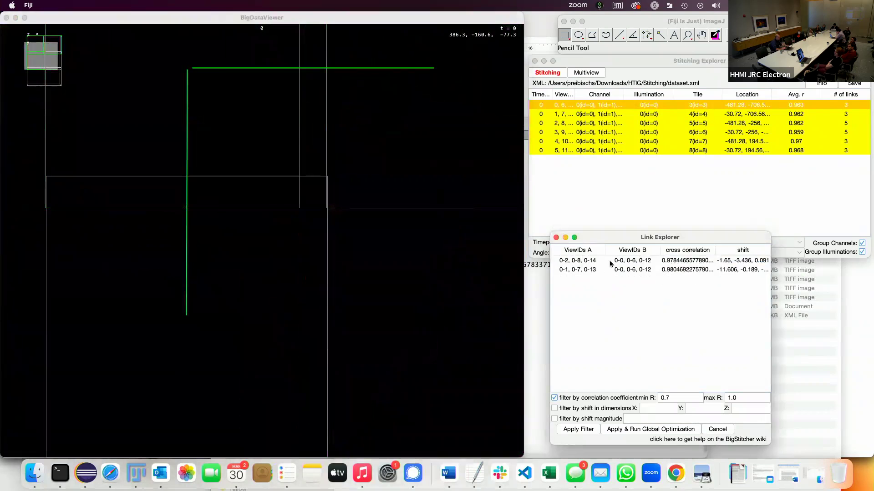
{"action": "left_click", "coordinate": [610, 260]}
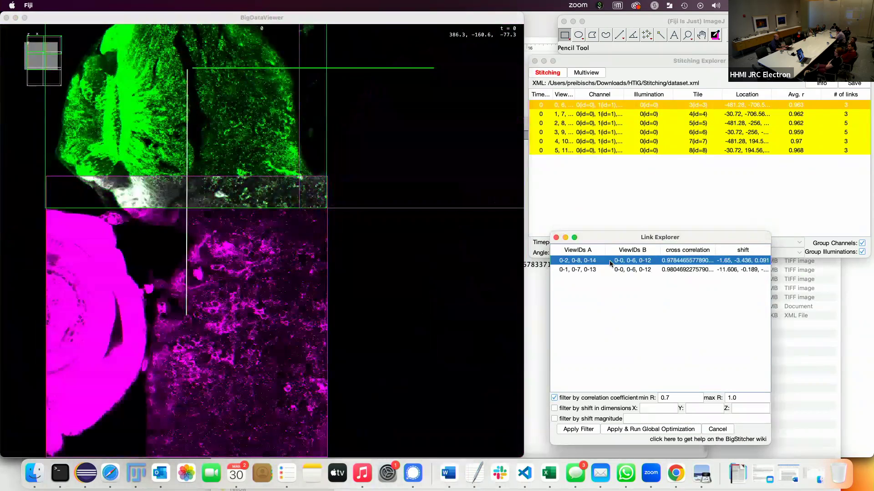
{"action": "key", "text": "Down"}
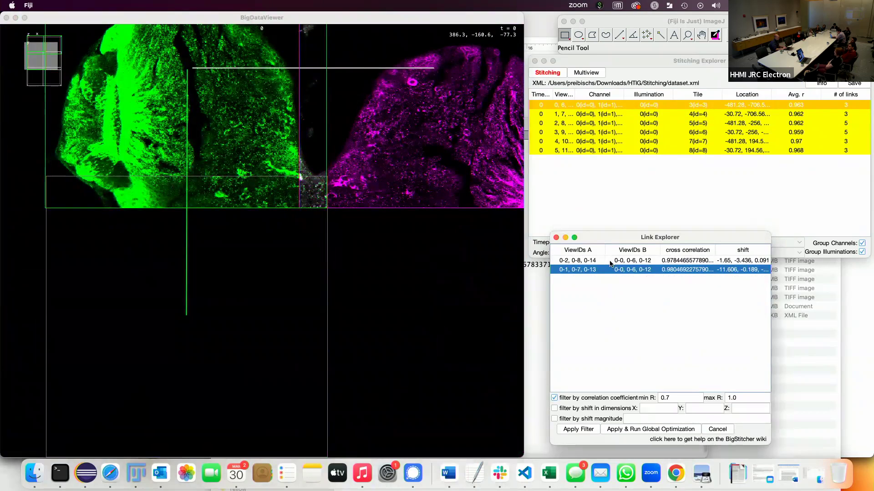
- Try a minimum correlation filter of 0.98, set it to 0.9 instead, and apply it with global optimization
{"action": "left_click", "coordinate": [680, 397]}
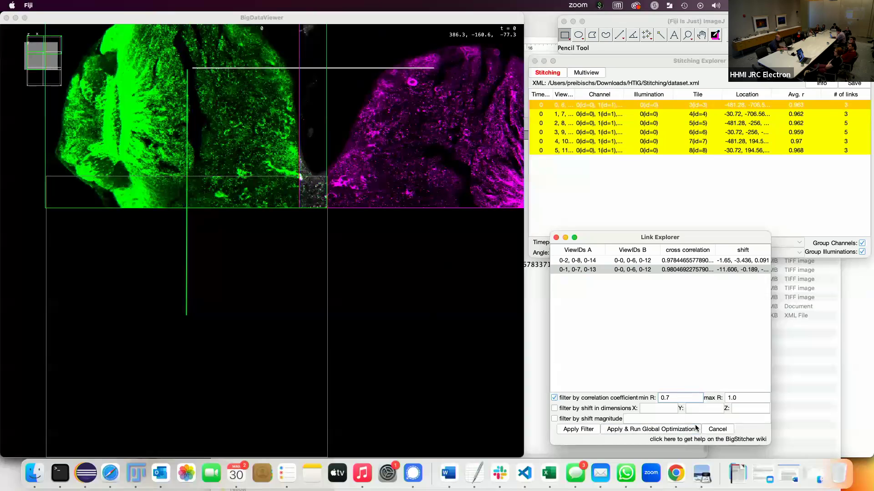
{"action": "key", "text": "BackSpace"}
{"action": "type", "text": "98"}
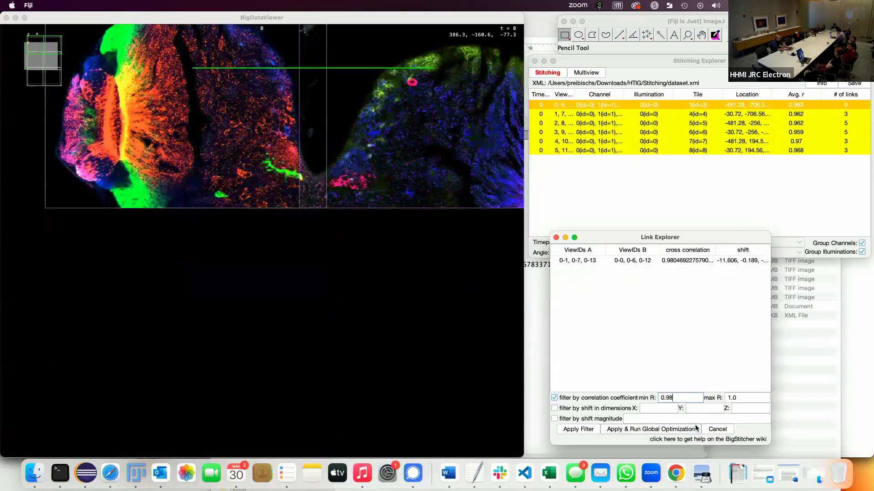
{"action": "key", "text": "BackSpace"}
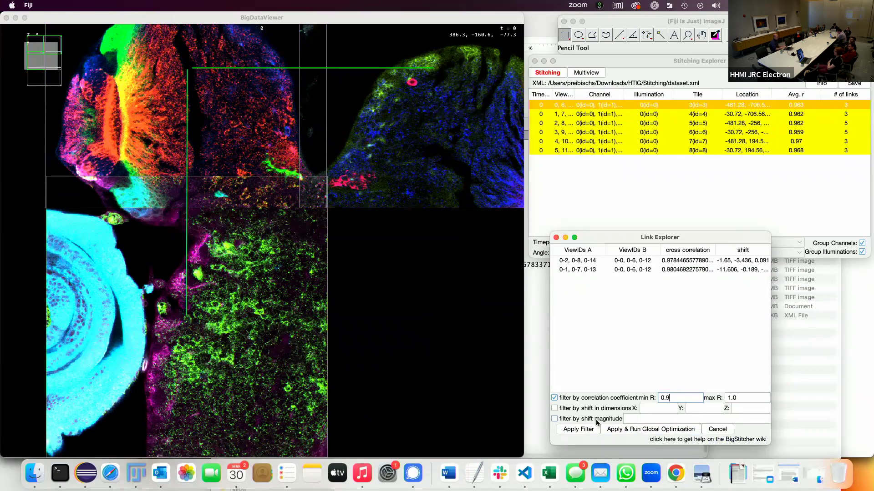
{"action": "left_click", "coordinate": [630, 430]}
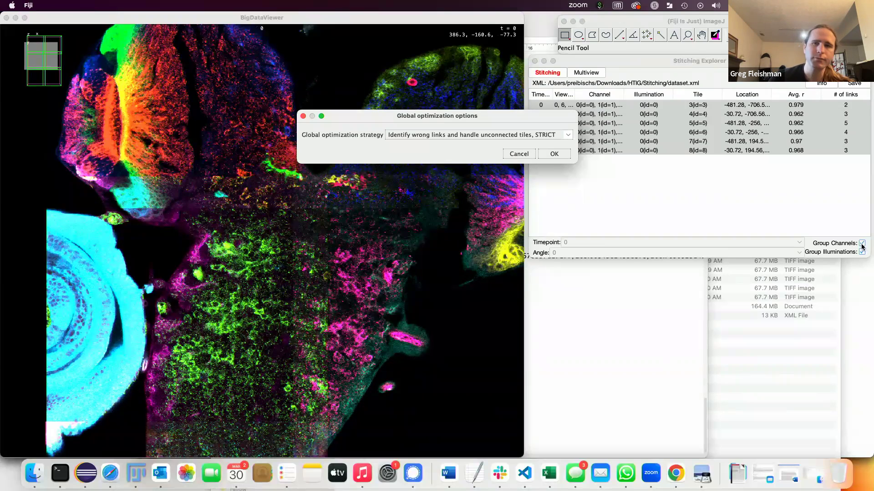
- Review the global optimization strategies and run it with "Identify wrong links and handle unconnected tiles, STRICT"
{"action": "left_click", "coordinate": [504, 136]}
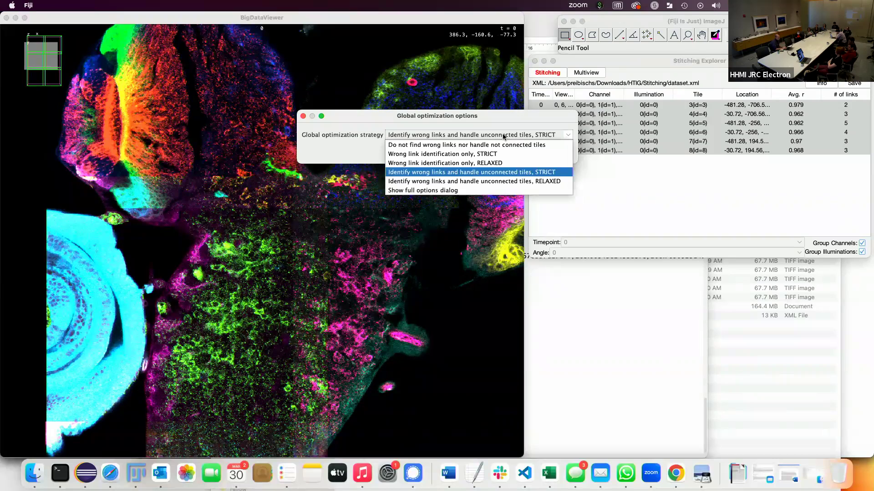
{"action": "left_click", "coordinate": [479, 133]}
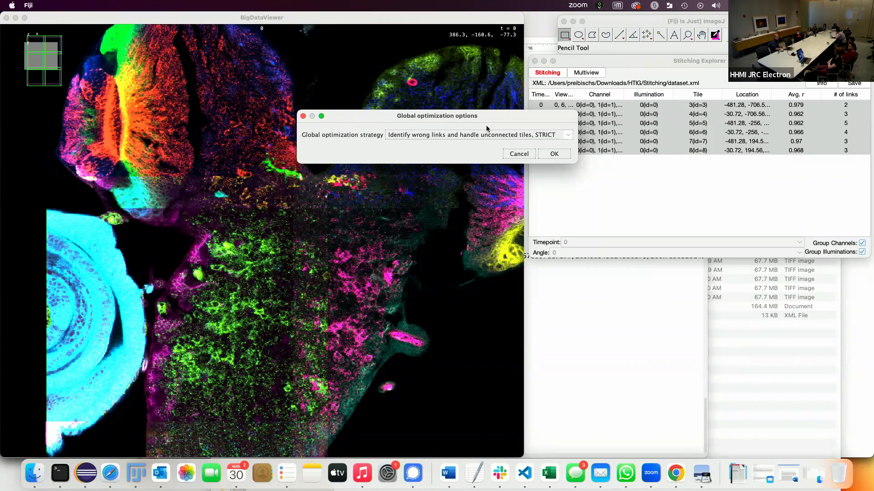
{"action": "left_click", "coordinate": [560, 156]}
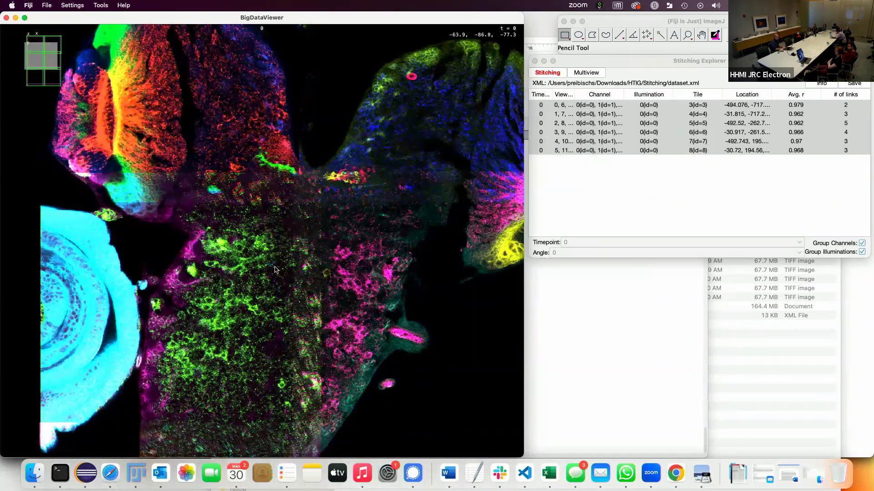
- Check the alignment of the optimized tiles in the viewer and save the dataset
{"action": "right_click_drag", "start_coordinate": [273, 248], "coordinate": [274, 184]}
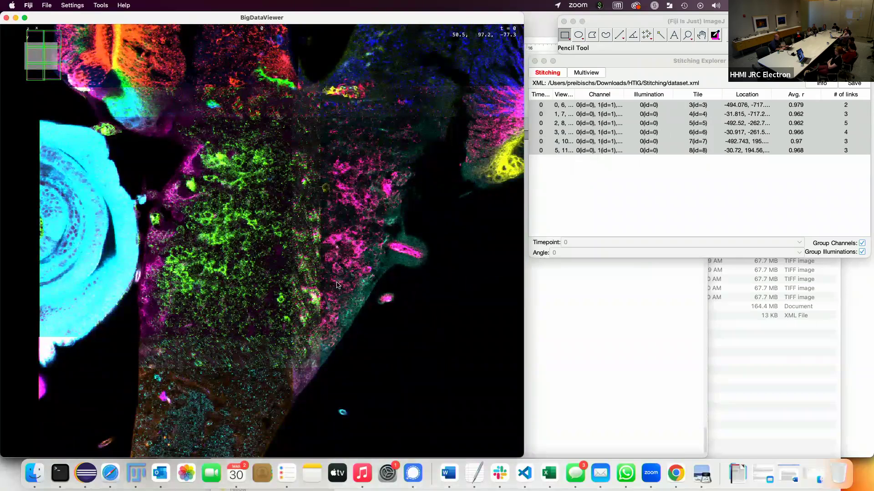
{"action": "left_click", "coordinate": [620, 63]}
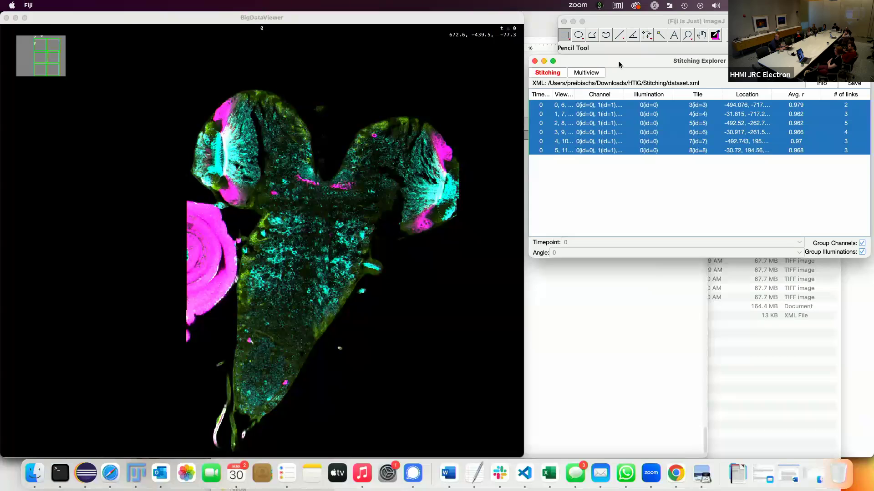
{"action": "left_click", "coordinate": [857, 85]}
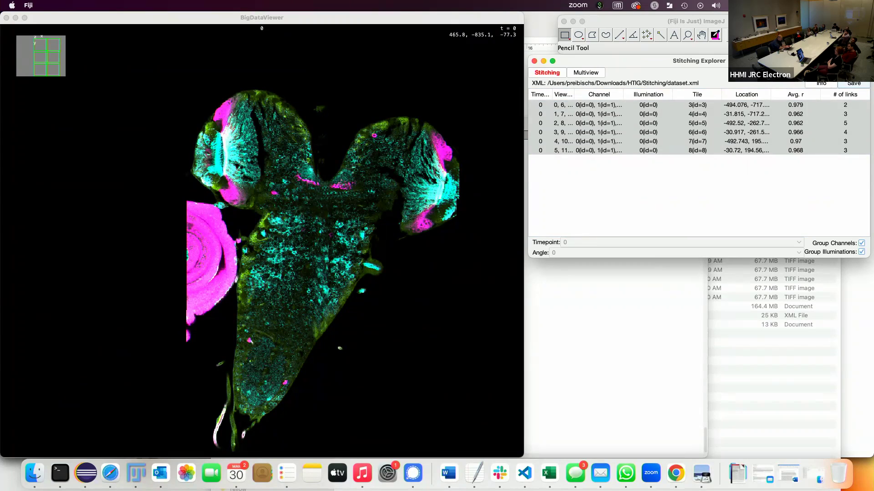
- Reposition the viewer and move the Stitching Explorer so its full header and controls are unobstructed
{"action": "left_click_drag", "start_coordinate": [357, 17], "coordinate": [372, 4]}
{"action": "left_click", "coordinate": [594, 62]}
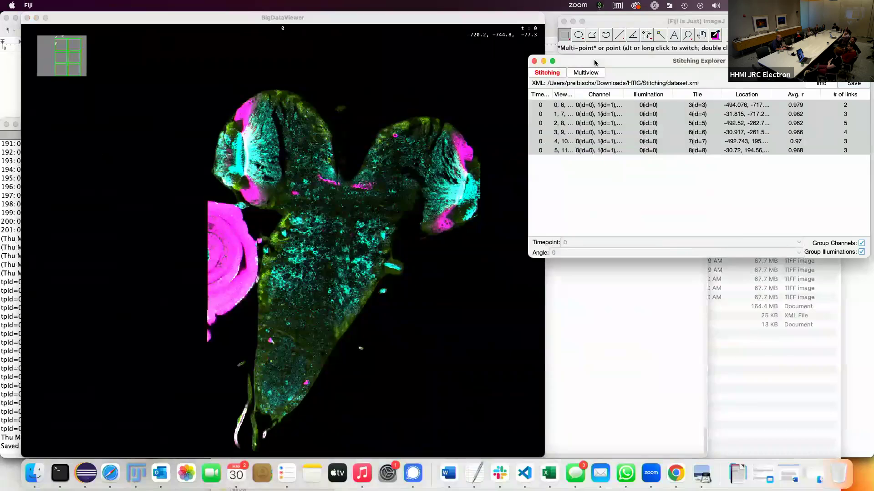
{"action": "left_click_drag", "start_coordinate": [616, 64], "coordinate": [481, 100]}
- Try to open the help for the Stitching Explorer and for the viewer
{"action": "key", "text": "super+Tab"}
{"action": "key", "text": "super+Tab"}
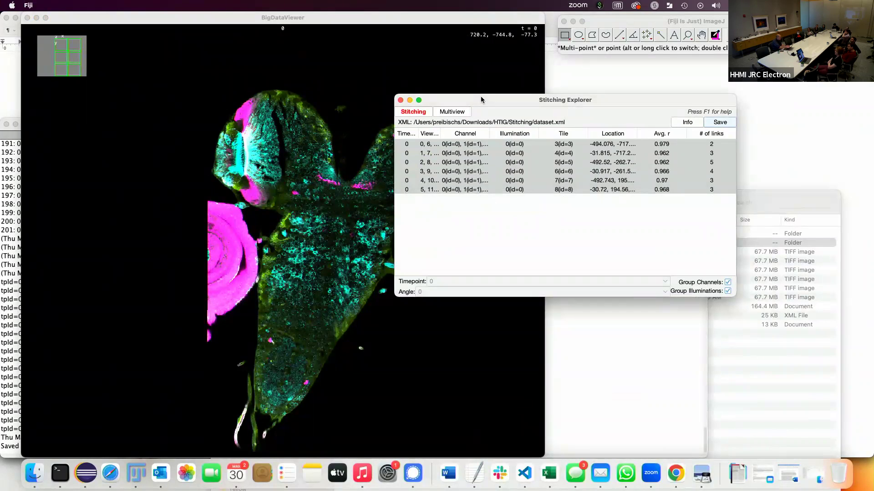
{"action": "key", "text": "F1"}
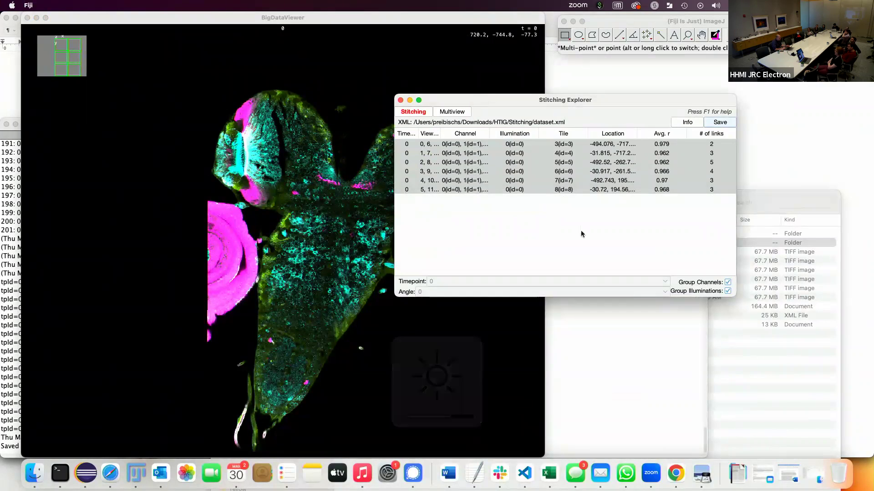
{"action": "left_click", "coordinate": [324, 196]}
{"action": "key", "text": "F1"}
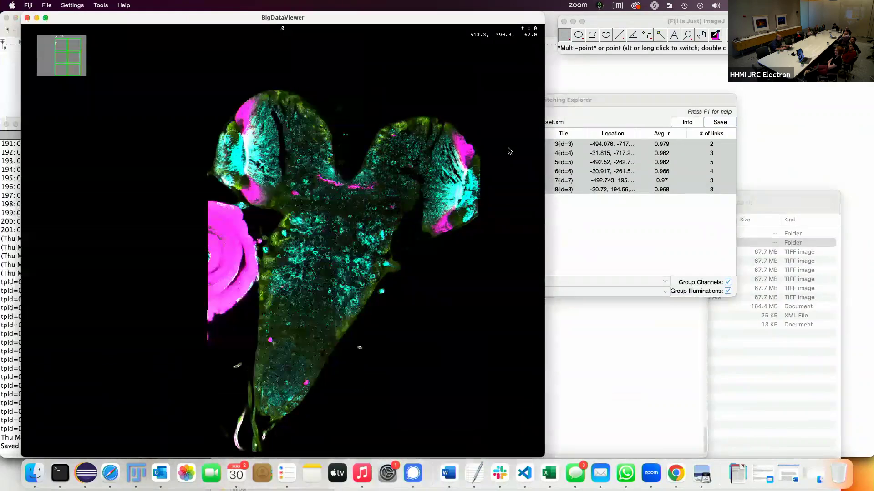
- Bring the Stitching Explorer to the front and move it clear of the sample shown in the viewer
{"action": "left_click", "coordinate": [6, 17]}
{"action": "left_click", "coordinate": [574, 106]}
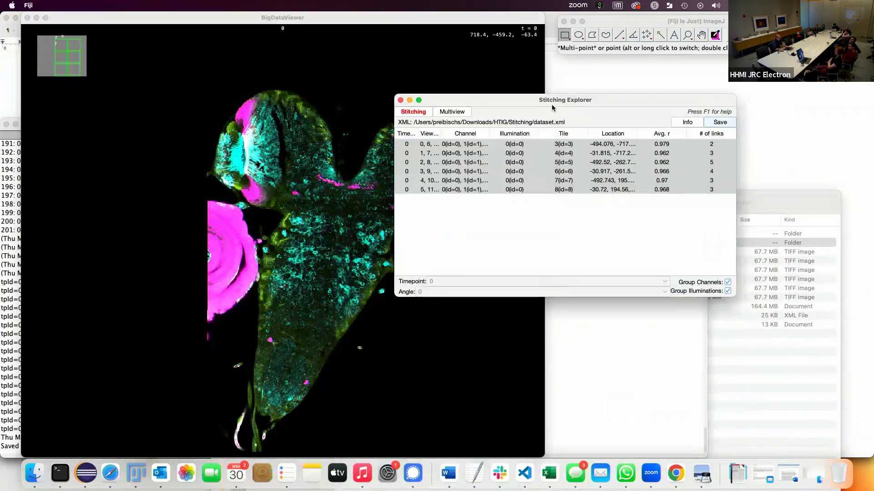
{"action": "left_click_drag", "start_coordinate": [517, 103], "coordinate": [617, 103]}
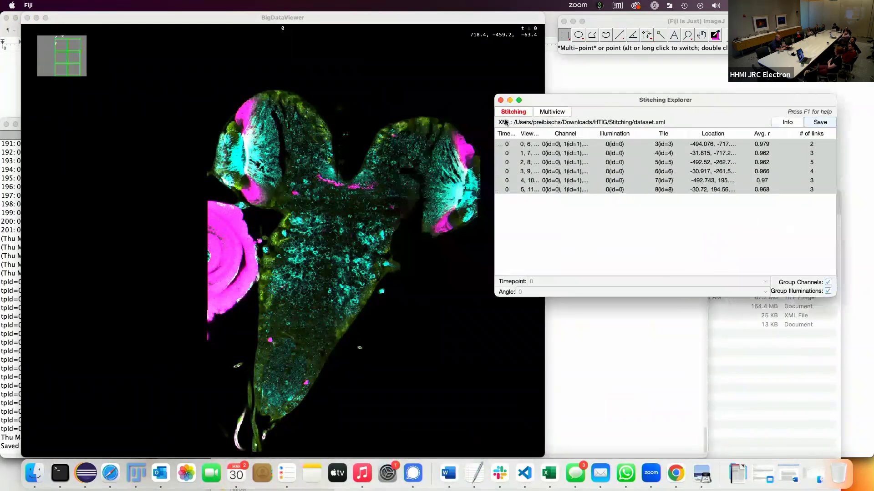
- Rotate the sample in the viewer, select all six tiles, and restore the XY view to inspect their links
{"action": "left_click", "coordinate": [308, 165]}
{"action": "left_click_drag", "start_coordinate": [307, 164], "coordinate": [355, 177]}
{"action": "left_click", "coordinate": [628, 106]}
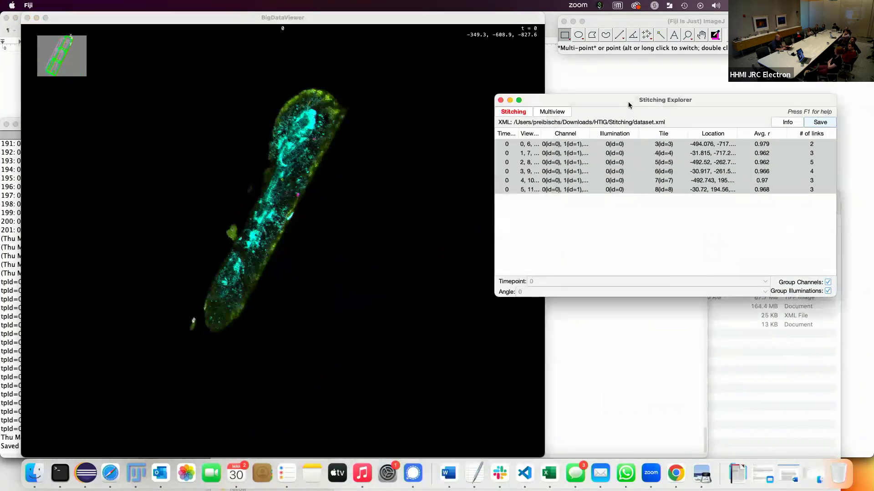
{"action": "left_click", "coordinate": [599, 170]}
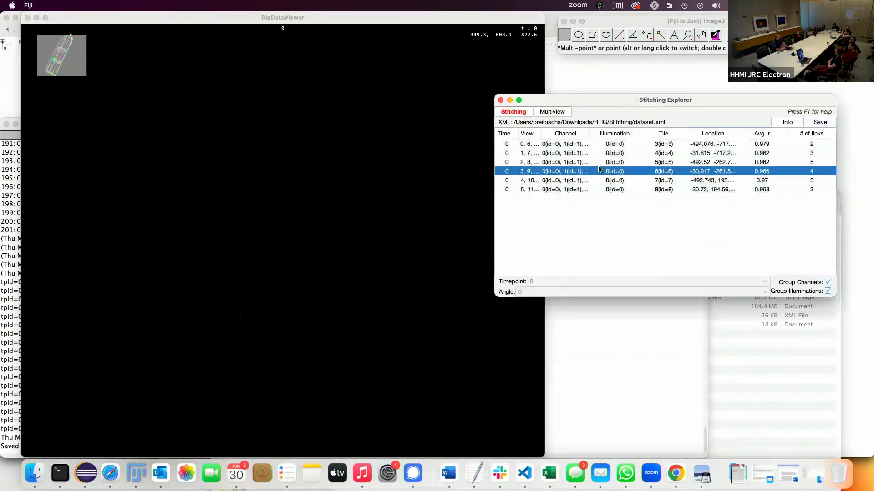
{"action": "key", "text": "super+a"}
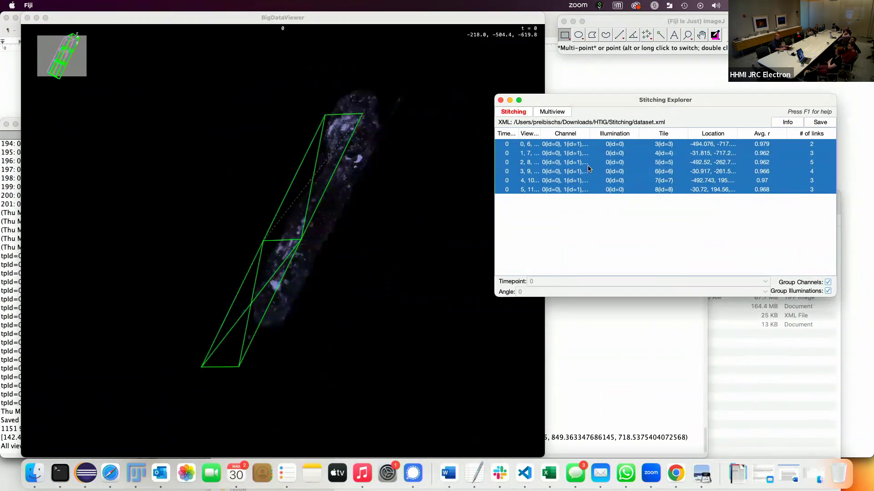
{"action": "left_click", "coordinate": [261, 206]}
{"action": "key", "text": "shift+z"}
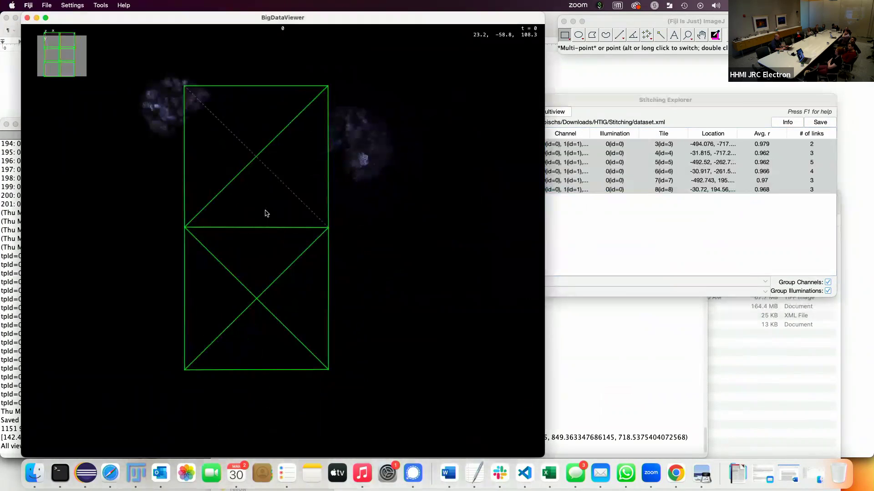
{"action": "scroll", "coordinate": [266, 214], "scroll_direction": "down", "scroll_amount": 10}
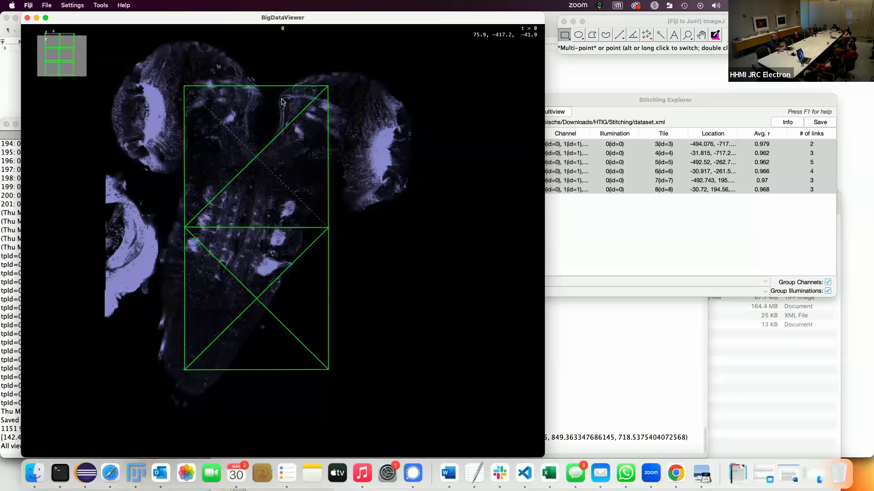
- Cycle the viewer's channel colouring three times with all tiles selected in the Stitching Explorer
{"action": "left_click", "coordinate": [647, 100]}
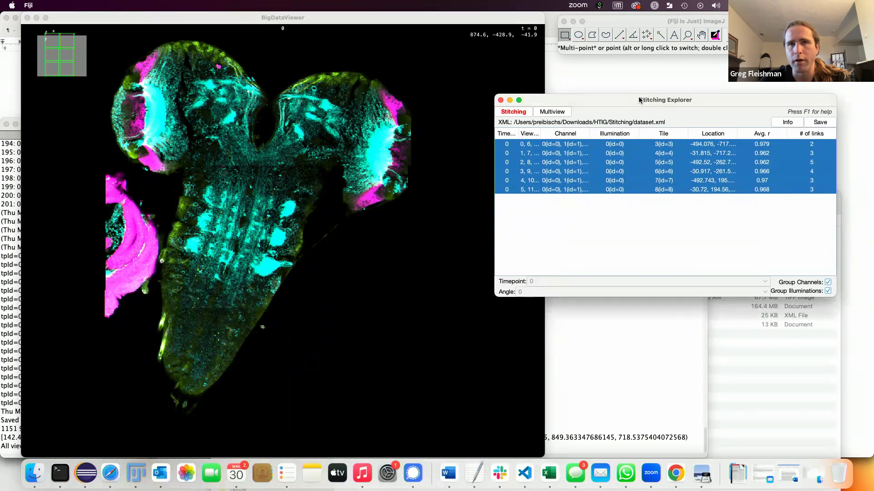
{"action": "key", "text": "c"}
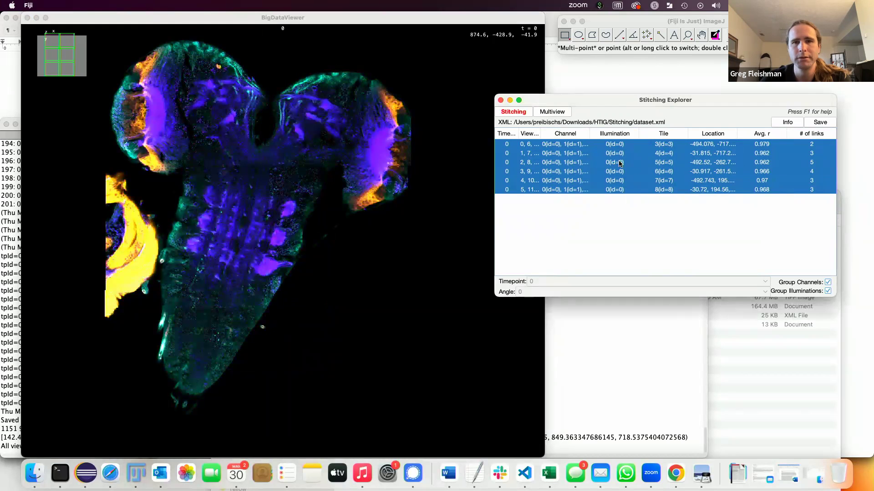
{"action": "key", "text": "c"}
{"action": "key", "text": "c"}
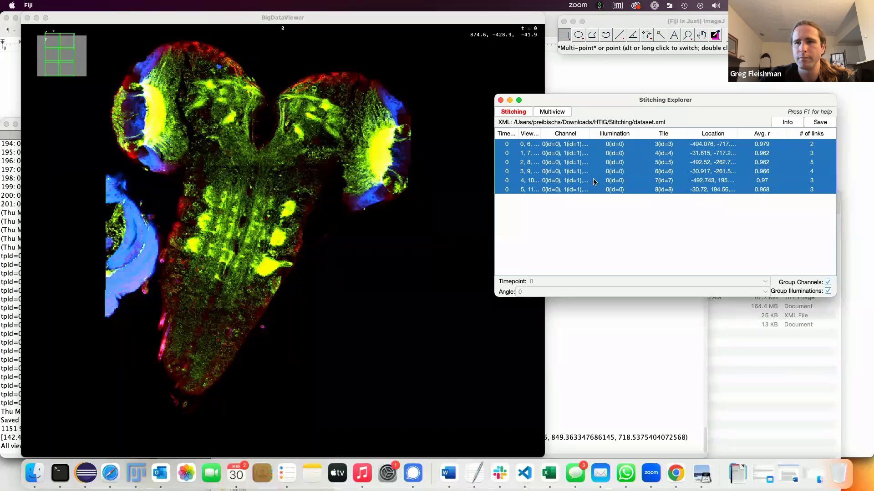
- View the tiles one at a time in the viewer and reselect all six tiles
{"action": "left_click", "coordinate": [576, 181]}
{"action": "key", "text": "Up"}
{"action": "key", "text": "Up"}
{"action": "key", "text": "Up"}
{"action": "key", "text": "Up"}
{"action": "key", "text": "Down"}
{"action": "key", "text": "Down"}
{"action": "key", "text": "Down"}
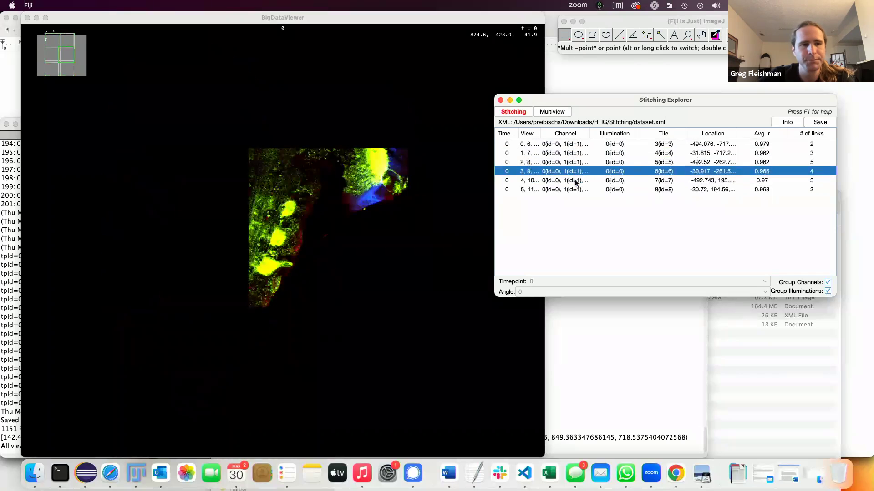
{"action": "key", "text": "Down"}
{"action": "key", "text": "Down"}
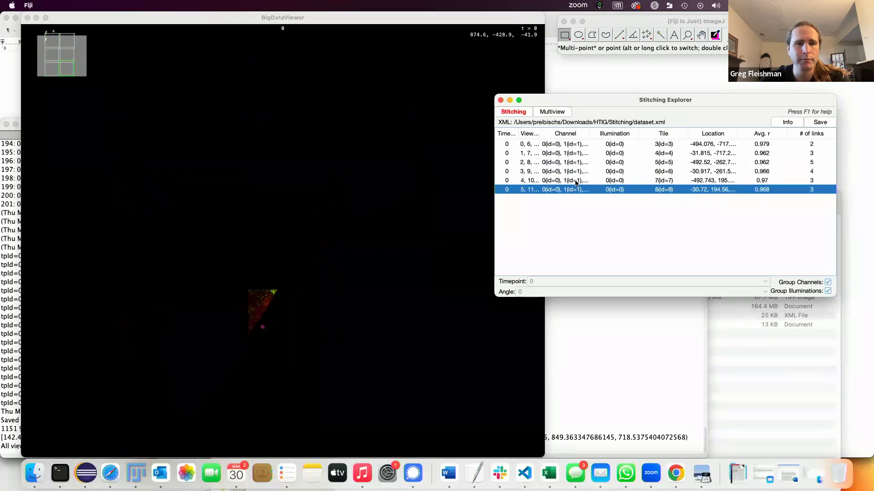
{"action": "left_click", "coordinate": [537, 145], "text": "shift"}
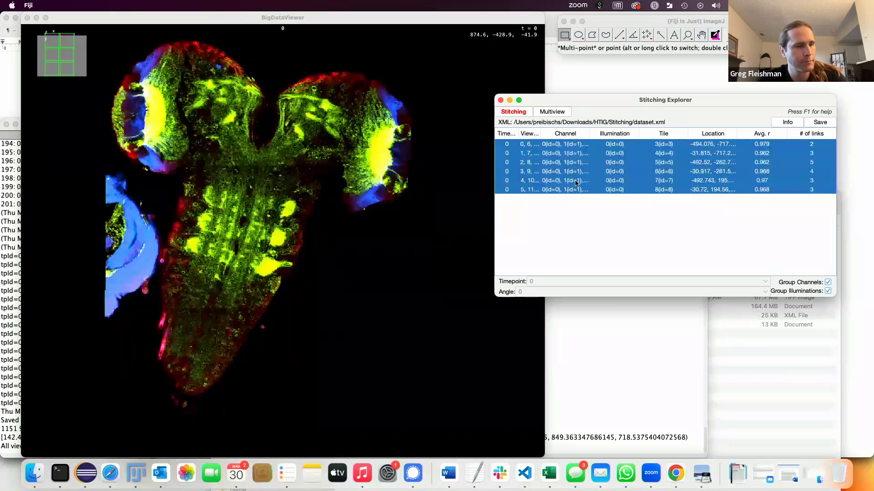
- Refine all tiles with ICP using Simple (tile registration), Downsampling 4/4/2, Average Threshold and Normal Adjustment (<5px)
{"action": "right_click", "coordinate": [546, 163]}
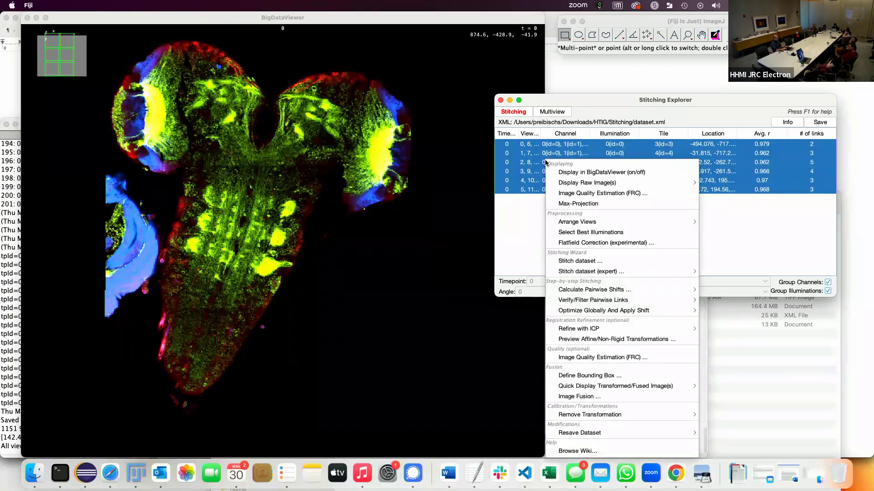
{"action": "mouse_move", "coordinate": [625, 331]}
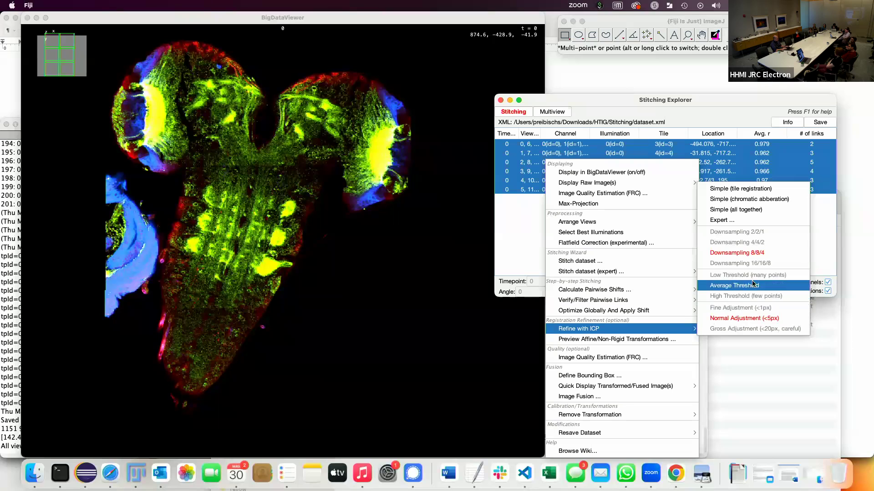
{"action": "left_click", "coordinate": [771, 245]}
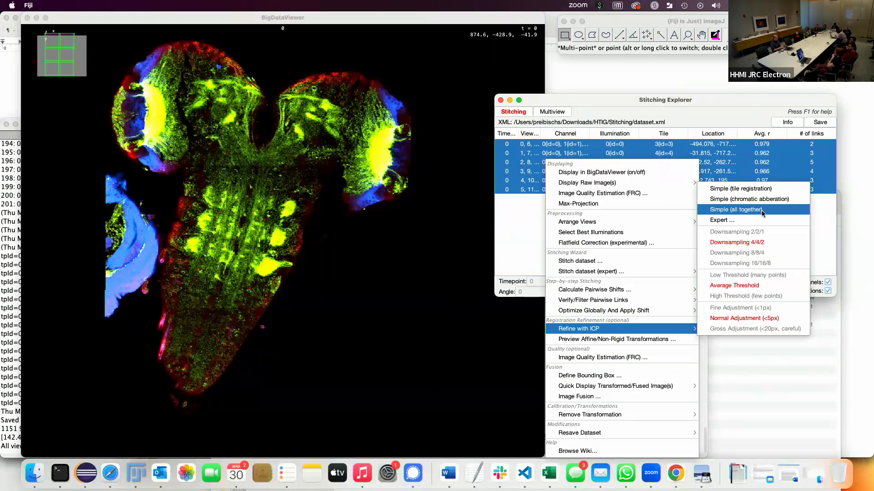
{"action": "left_click", "coordinate": [752, 190]}
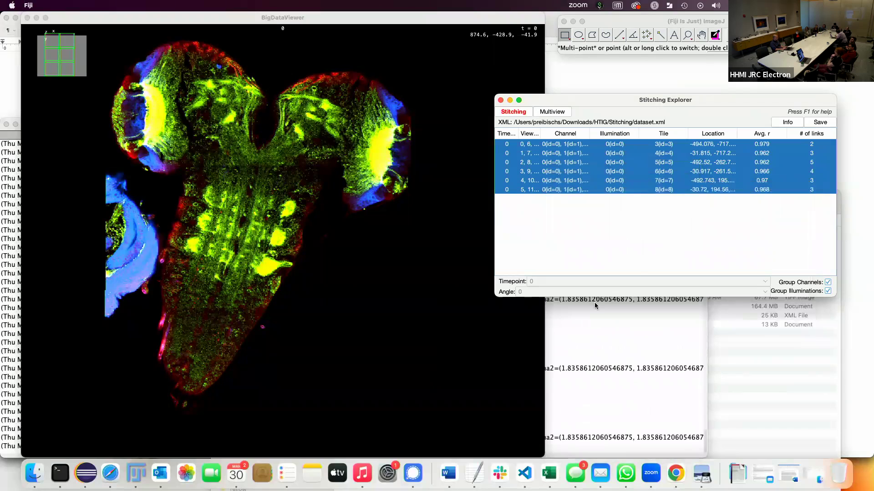
- Check the ICP optimization errors in the log and the refined tile alignment in the viewer
{"action": "left_click", "coordinate": [652, 333]}
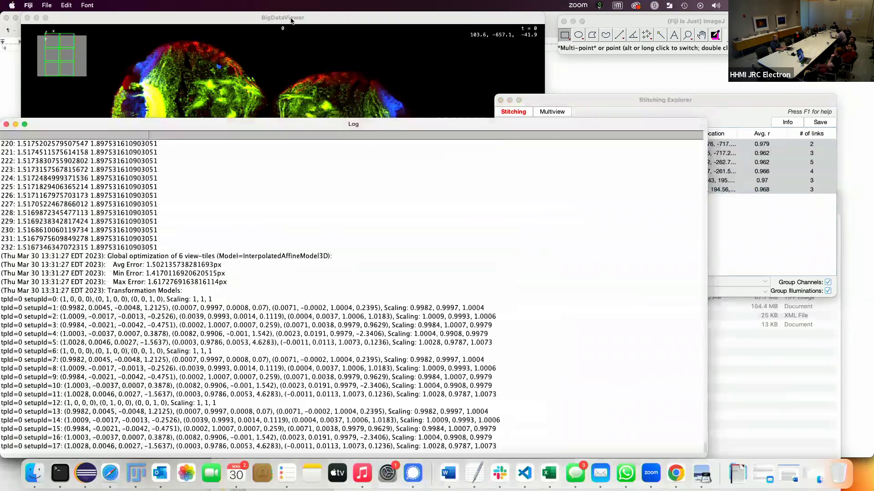
{"action": "left_click", "coordinate": [293, 18]}
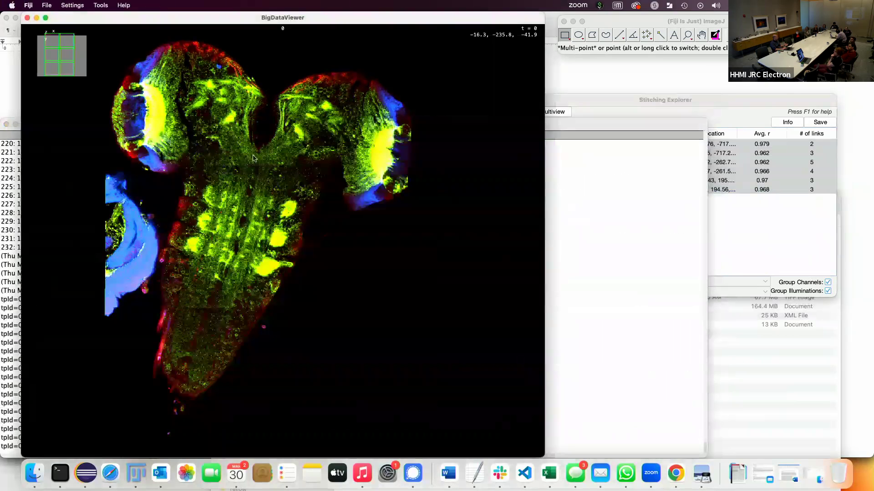
{"action": "left_click", "coordinate": [713, 106]}
- Switch to the Multiview Explorer and overlay the first channel's corresponding forICP_1_1 points using the Interest Point Explorer
{"action": "left_click", "coordinate": [552, 112]}
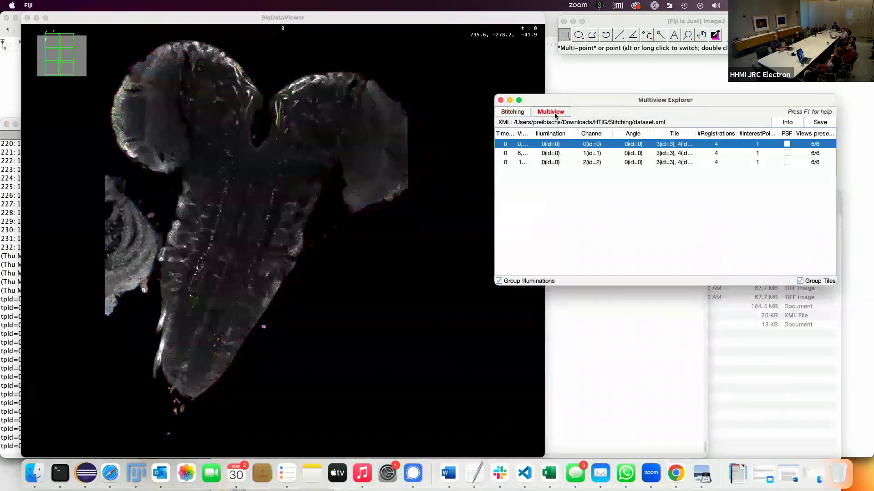
{"action": "left_click", "coordinate": [516, 112]}
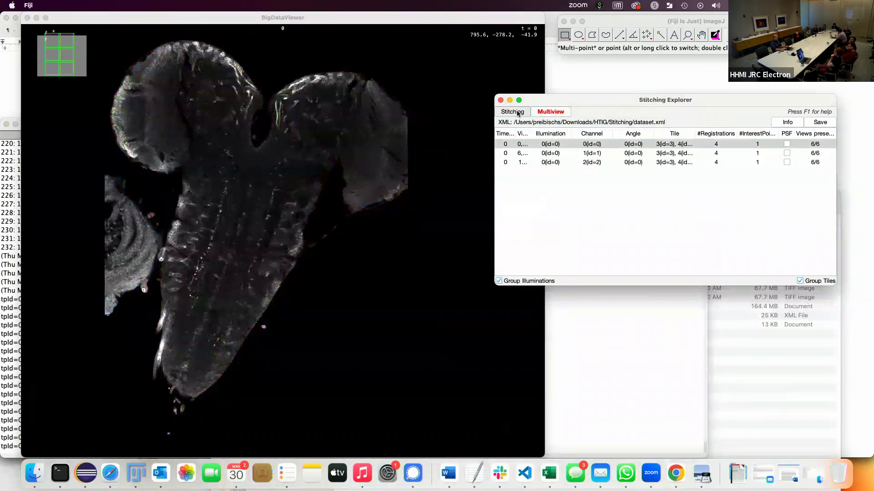
{"action": "right_click", "coordinate": [545, 145]}
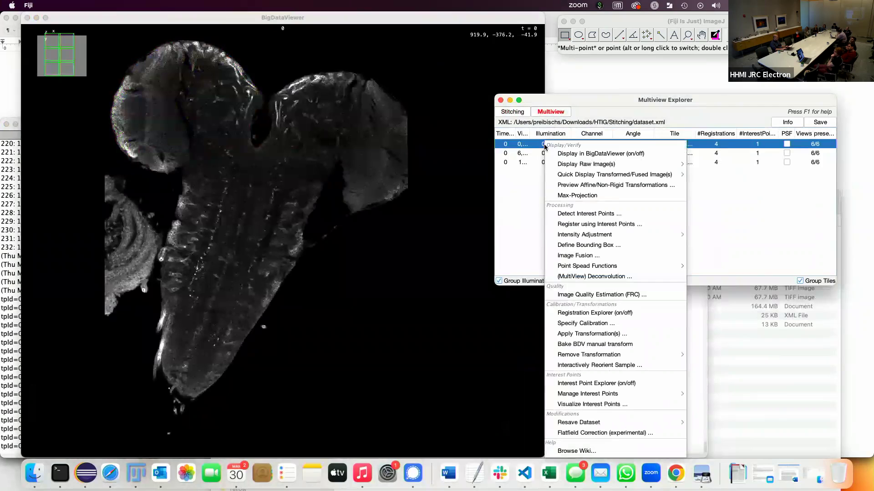
{"action": "left_click", "coordinate": [606, 384]}
{"action": "left_click_drag", "start_coordinate": [364, 89], "coordinate": [645, 111]}
{"action": "left_click", "coordinate": [569, 137]}
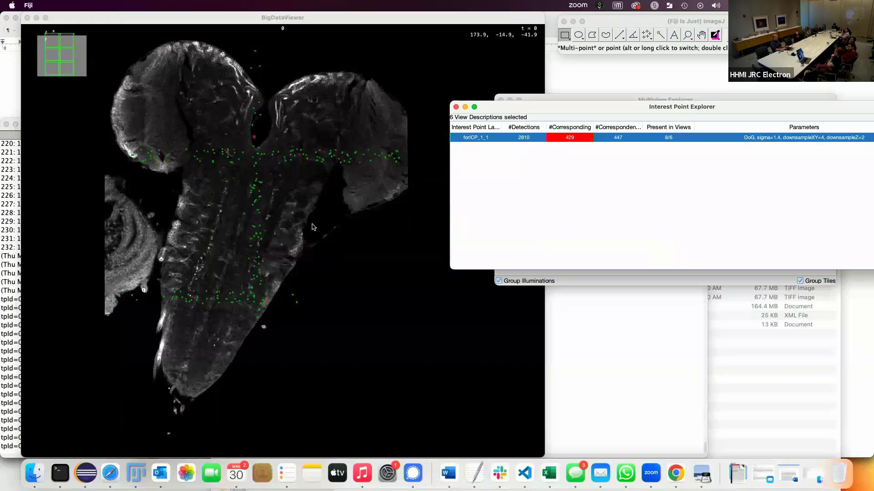
- Examine through the depth of the stack where the corresponding interest points lie in the tile overlaps
{"action": "scroll", "coordinate": [273, 225], "scroll_direction": "down", "scroll_amount": 10}
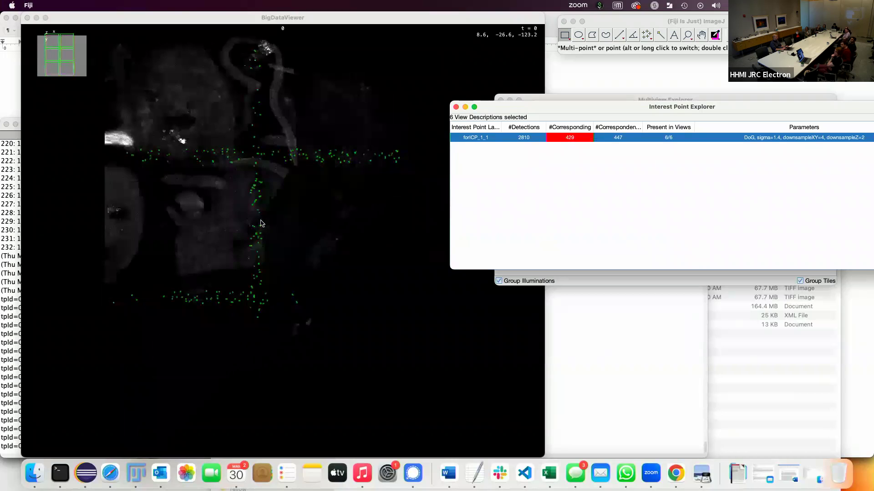
{"action": "scroll", "coordinate": [262, 223], "scroll_direction": "up", "scroll_amount": 12}
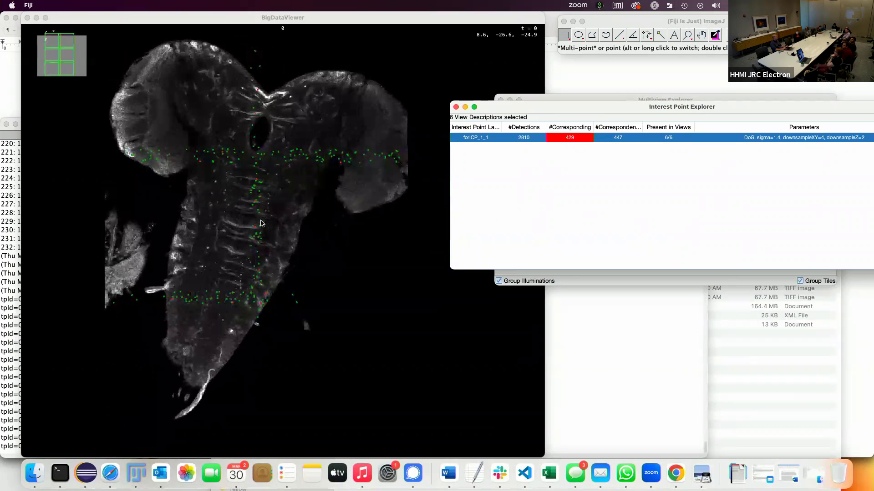
{"action": "scroll", "coordinate": [261, 223], "scroll_direction": "up", "scroll_amount": 3}
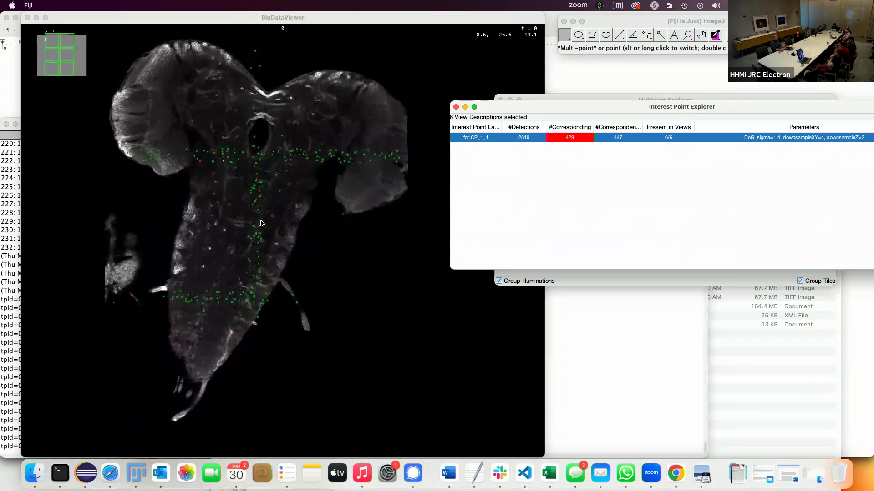
{"action": "scroll", "coordinate": [262, 223], "scroll_direction": "down", "scroll_amount": 3}
{"action": "scroll", "coordinate": [261, 222], "scroll_direction": "down", "scroll_amount": 3}
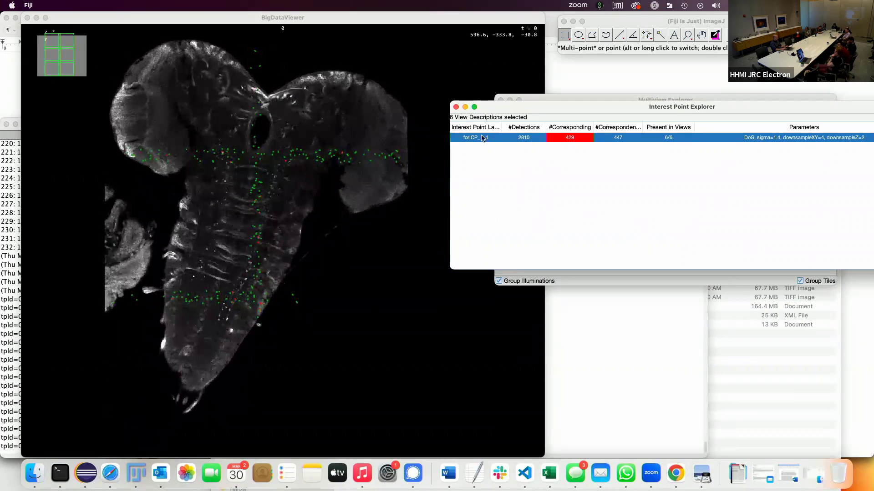
- Turn the corresponding-point overlay off and on again and compare the points with the structures across slices
{"action": "left_click", "coordinate": [527, 140]}
{"action": "left_click", "coordinate": [528, 139]}
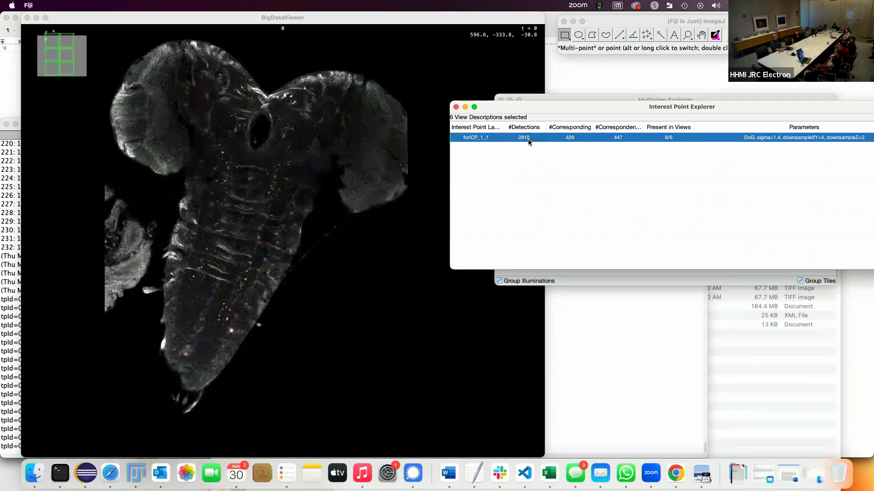
{"action": "left_click", "coordinate": [572, 142]}
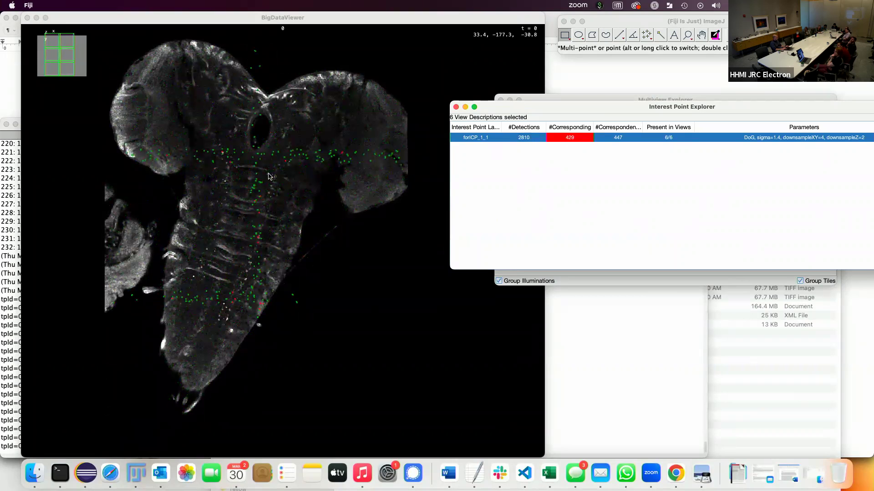
{"action": "scroll", "coordinate": [268, 177], "scroll_direction": "down", "scroll_amount": 6}
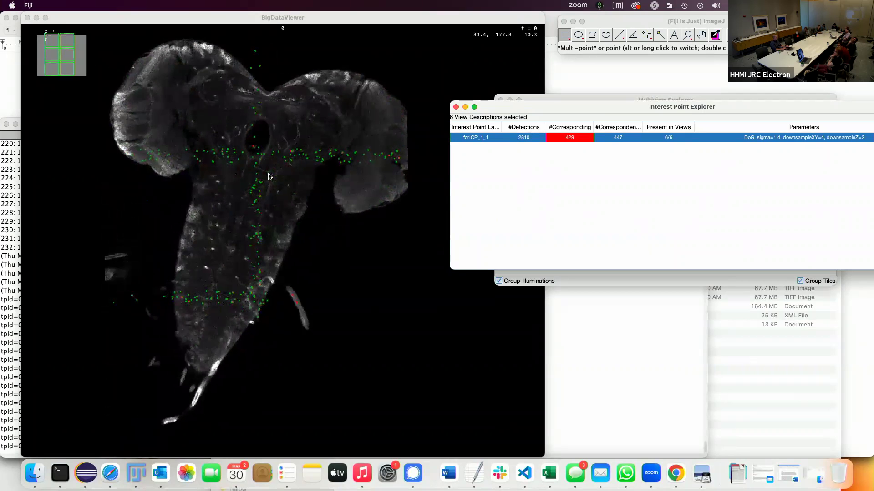
{"action": "scroll", "coordinate": [268, 177], "scroll_direction": "up", "scroll_amount": 10}
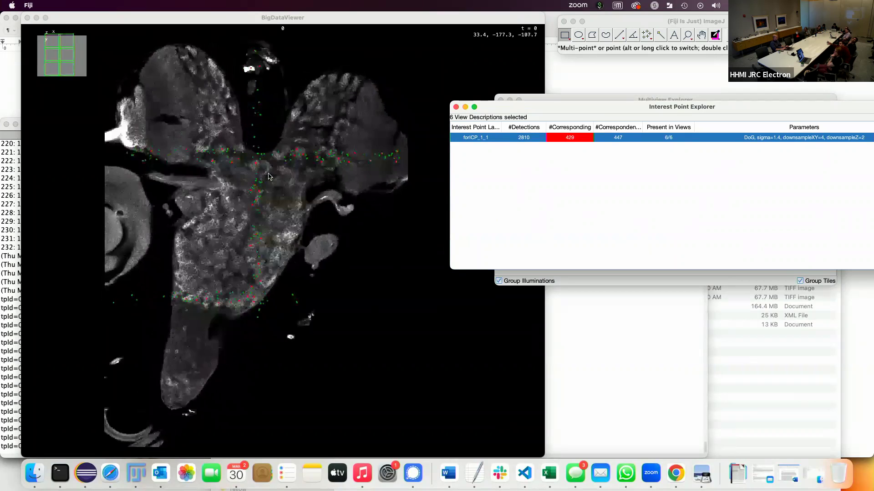
{"action": "scroll", "coordinate": [269, 176], "scroll_direction": "down", "scroll_amount": 8}
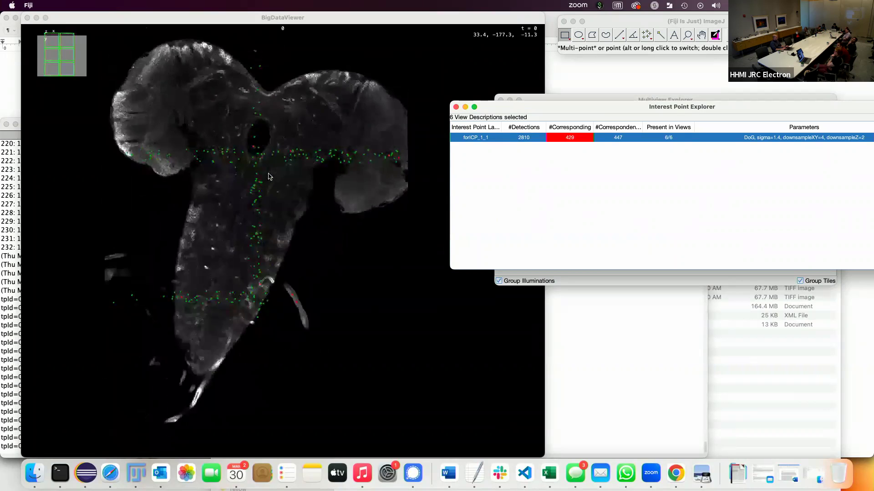
- Rotate the sample with its interest points, restore the XY view, and zoom out to inspect the whole overlay
{"action": "left_click_drag", "start_coordinate": [269, 177], "coordinate": [211, 221]}
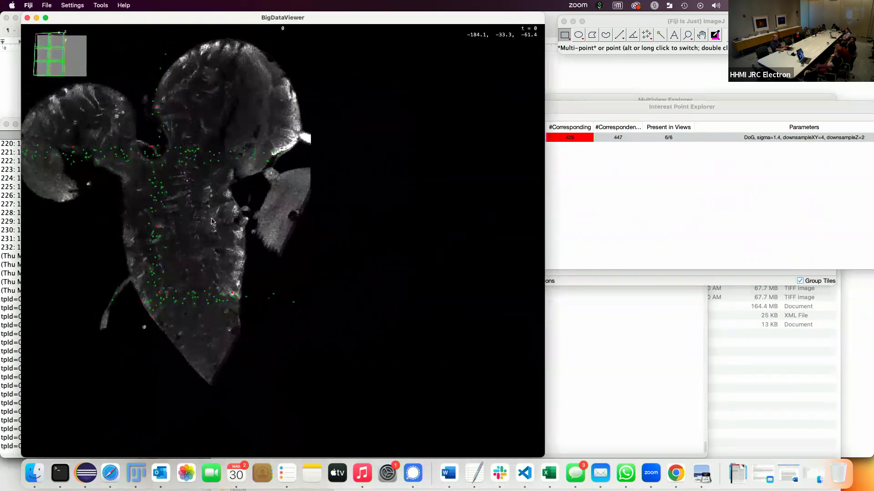
{"action": "key", "text": "shift+z"}
{"action": "scroll", "coordinate": [230, 241], "scroll_direction": "down", "scroll_amount": 10}
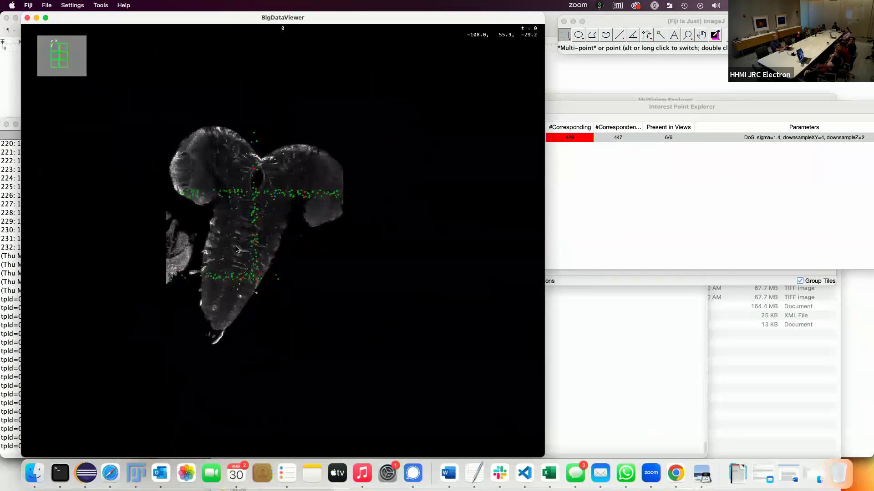
{"action": "left_click", "coordinate": [578, 149]}
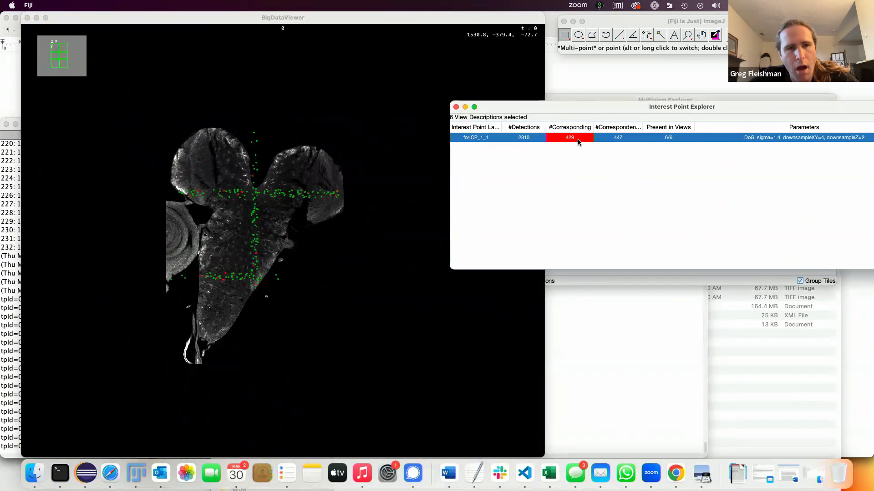
- Examine the corresponding interest points along the tile overlaps through the depth of the whole sample
{"action": "left_click", "coordinate": [256, 223]}
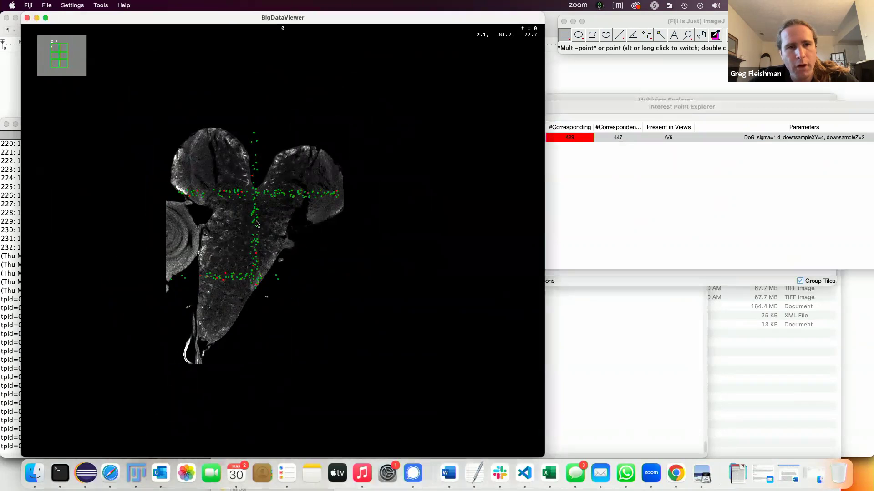
{"action": "scroll", "coordinate": [256, 223], "scroll_direction": "down", "scroll_amount": 10}
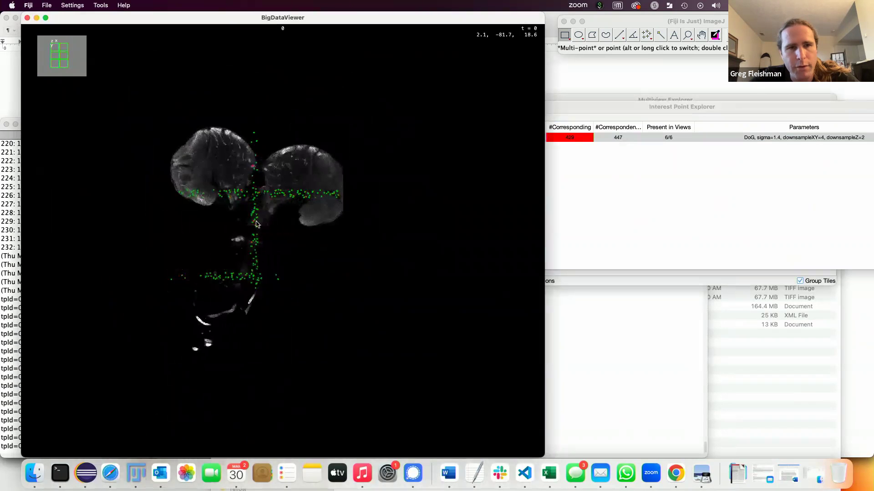
{"action": "scroll", "coordinate": [256, 223], "scroll_direction": "up", "scroll_amount": 12}
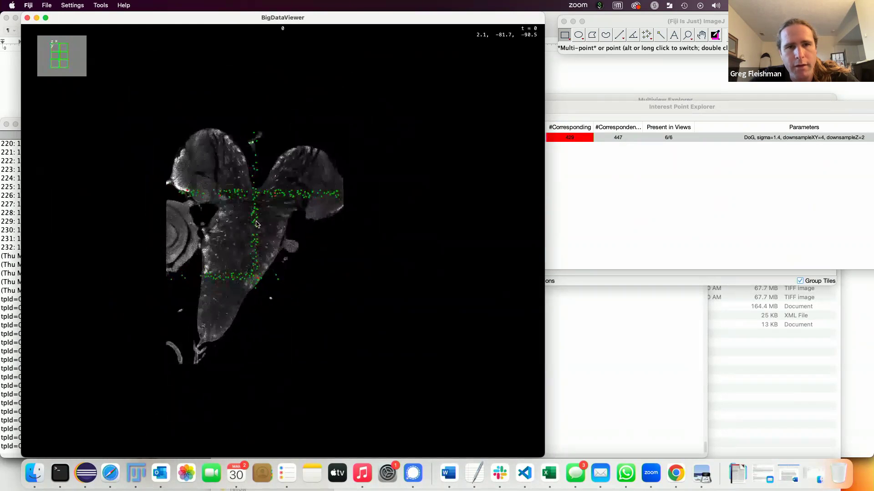
{"action": "scroll", "coordinate": [256, 223], "scroll_direction": "up", "scroll_amount": 3}
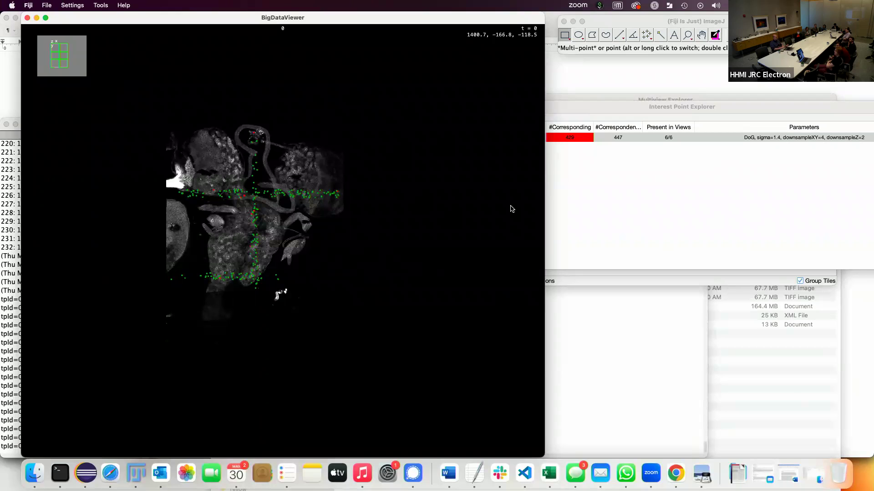
- Turn off the forICP_1_1 corresponding-point overlay and close the Interest Point Explorer
{"action": "left_click", "coordinate": [578, 143]}
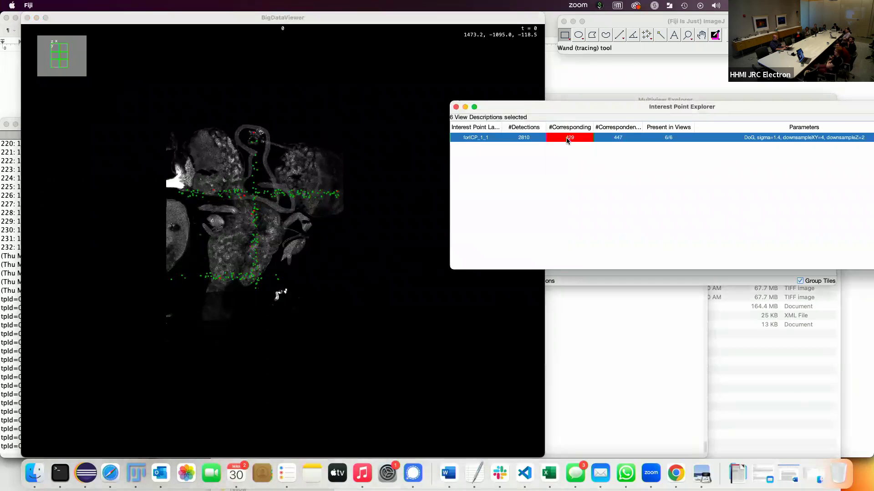
{"action": "left_click", "coordinate": [572, 140]}
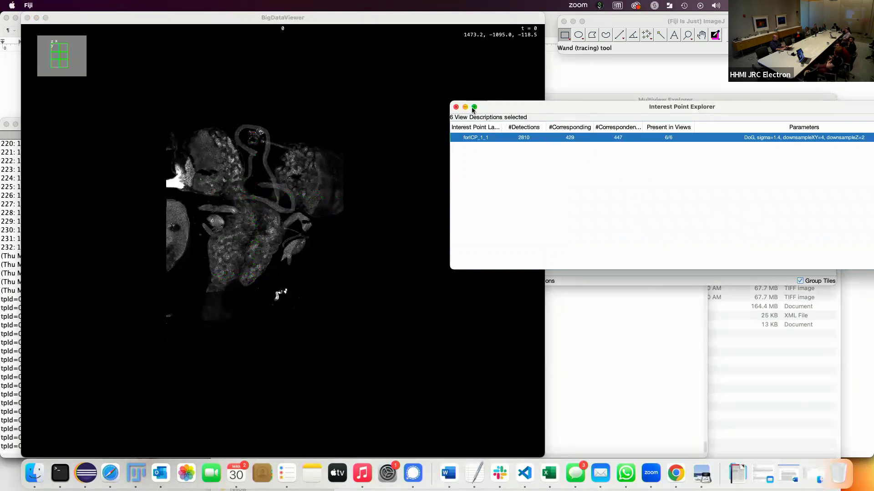
{"action": "left_click", "coordinate": [456, 107]}
{"action": "left_click", "coordinate": [627, 105]}
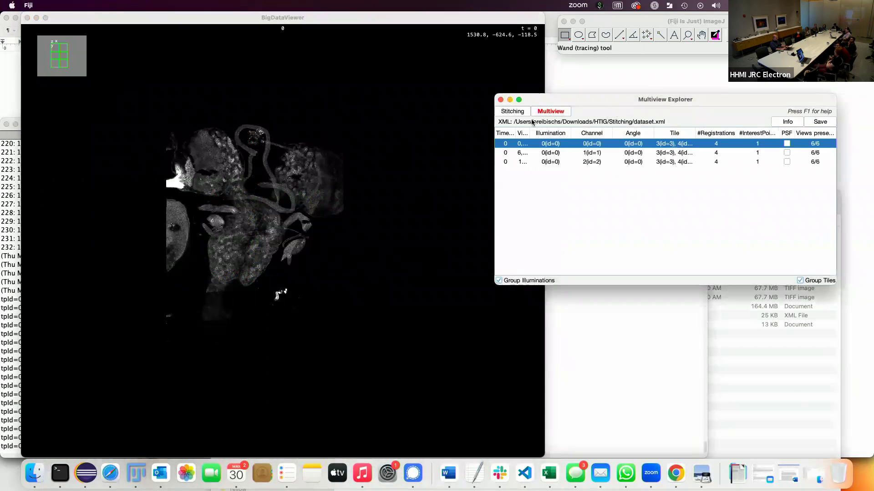
- Switch to the Stitching Explorer and select all six tiles to display the full sample in color
{"action": "left_click", "coordinate": [512, 112]}
{"action": "left_click_drag", "start_coordinate": [589, 108], "coordinate": [651, 101]}
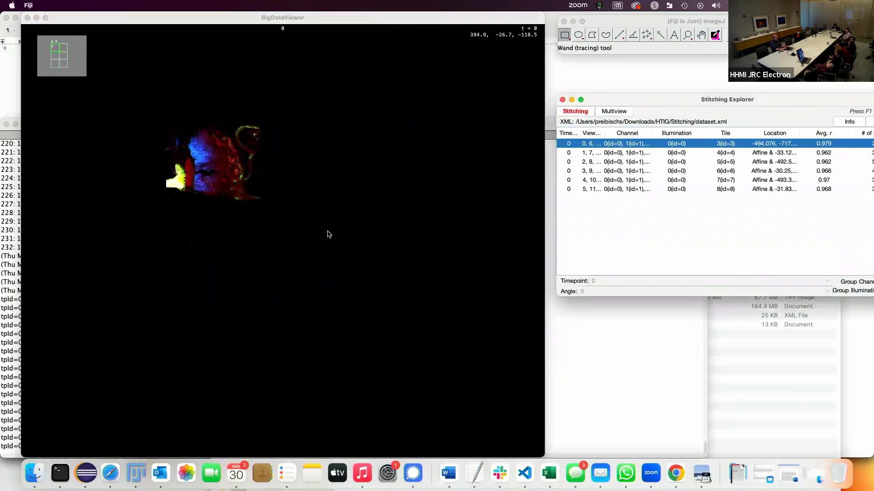
{"action": "left_click", "coordinate": [634, 188], "text": "shift"}
{"action": "scroll", "coordinate": [185, 254], "scroll_direction": "down", "scroll_amount": 10}
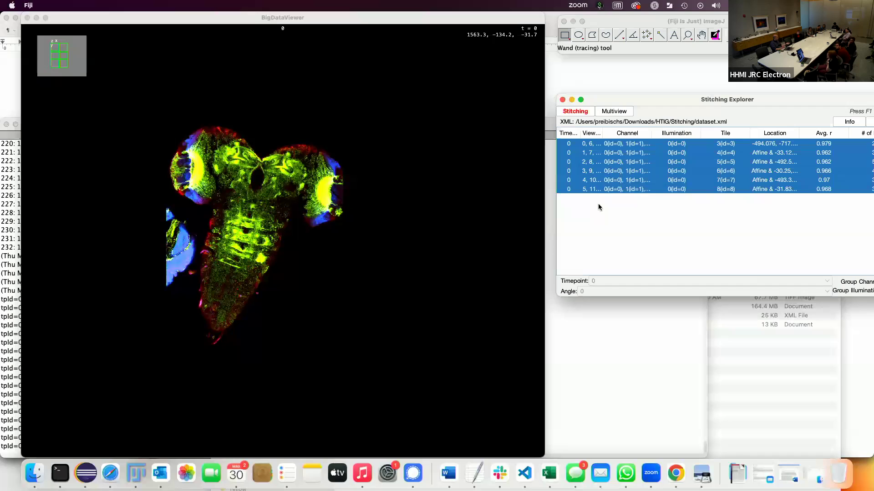
- Start defining a bounding box named hallo for the selected tiles, using the interactive BigDataViewer definition
{"action": "right_click", "coordinate": [613, 171]}
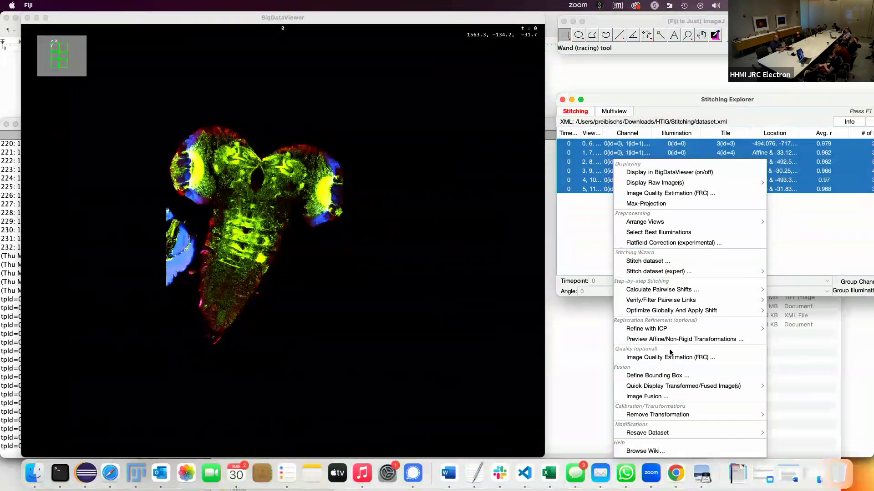
{"action": "mouse_move", "coordinate": [667, 300]}
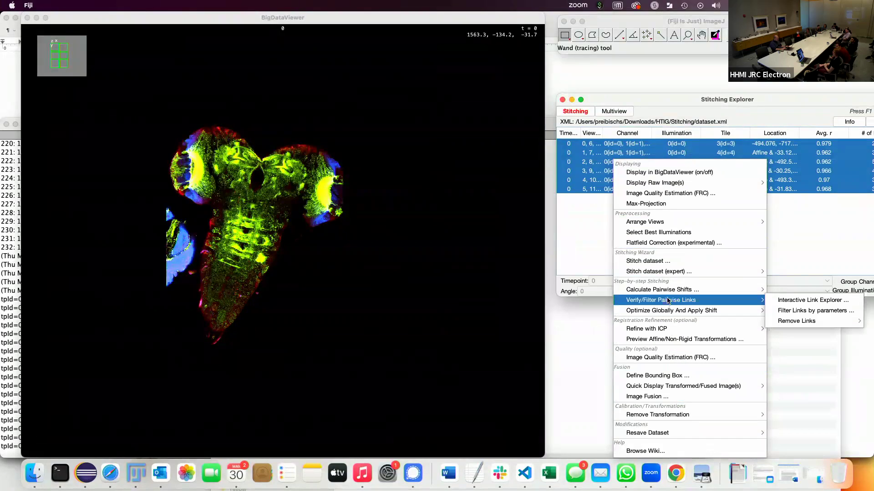
{"action": "left_click", "coordinate": [655, 377]}
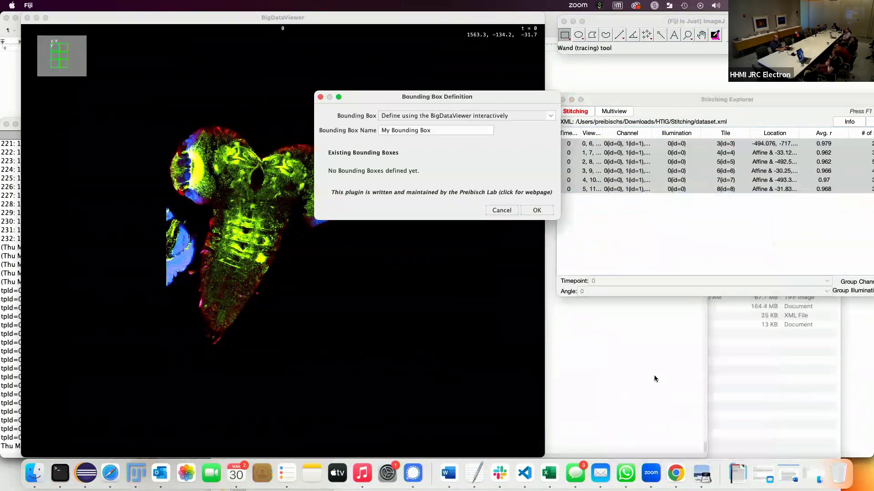
{"action": "left_click_drag", "start_coordinate": [415, 99], "coordinate": [551, 114]}
{"action": "triple_click", "coordinate": [574, 145]}
{"action": "key", "text": "BackSpace"}
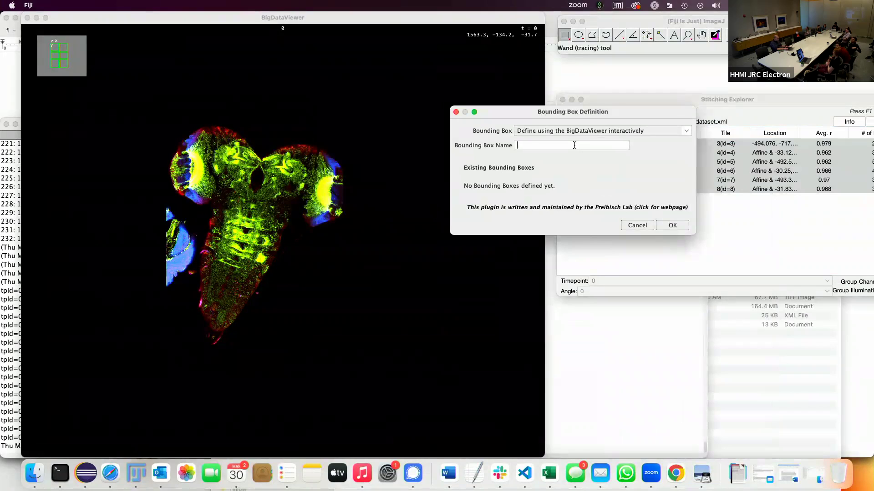
{"action": "left_click", "coordinate": [672, 225]}
- Inspect the bounding box from different orientations, set its y max to 4, and accept the box definition
{"action": "left_click_drag", "start_coordinate": [124, 19], "coordinate": [684, 125]}
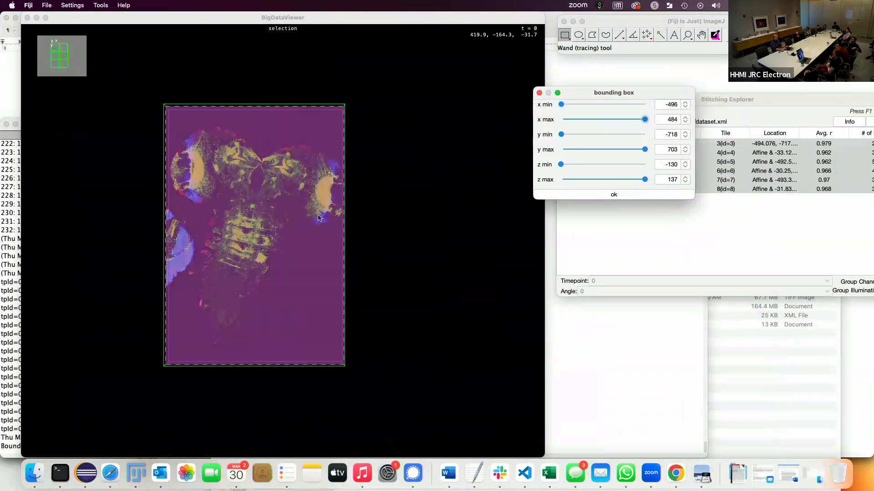
{"action": "left_click", "coordinate": [539, 182]}
{"action": "key", "text": "shift+x"}
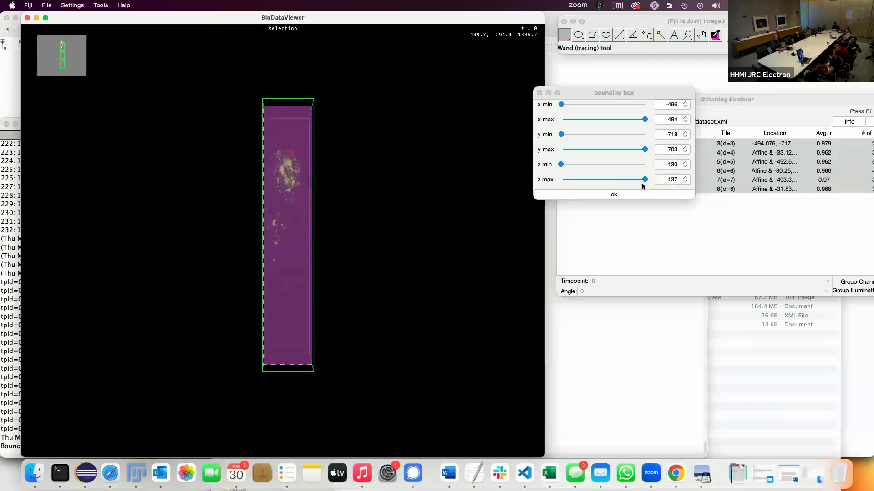
{"action": "left_click_drag", "start_coordinate": [644, 179], "coordinate": [672, 177]}
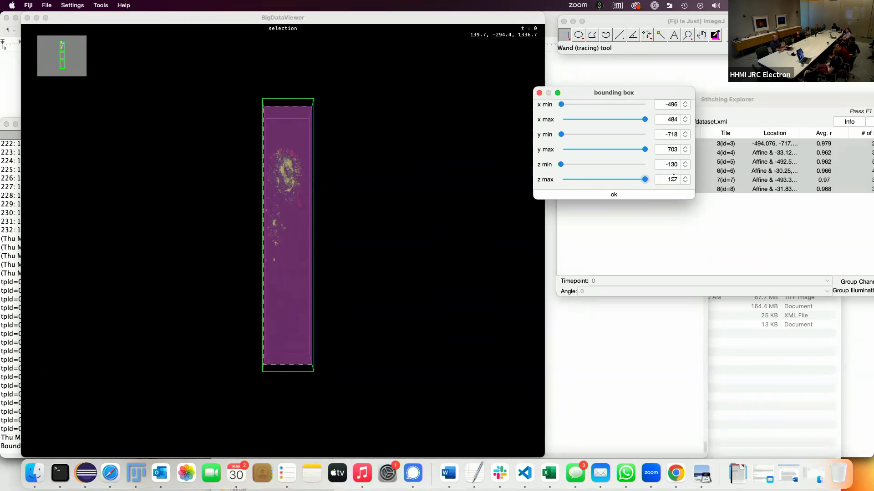
{"action": "left_click", "coordinate": [291, 233]}
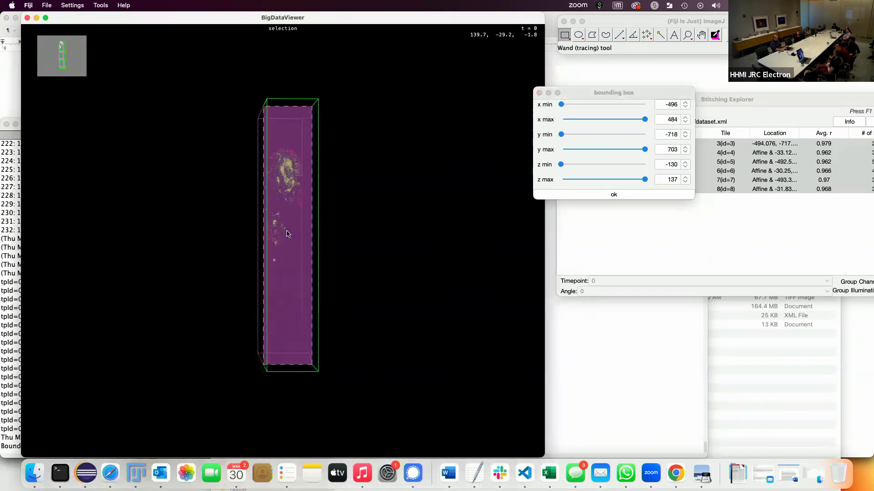
{"action": "key", "text": "shift+y"}
{"action": "left_click_drag", "start_coordinate": [644, 149], "coordinate": [604, 150]}
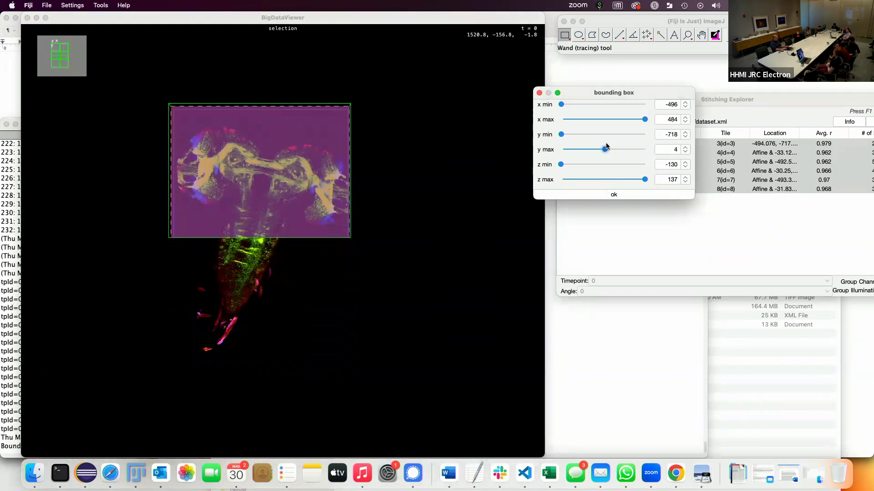
{"action": "left_click", "coordinate": [614, 194]}
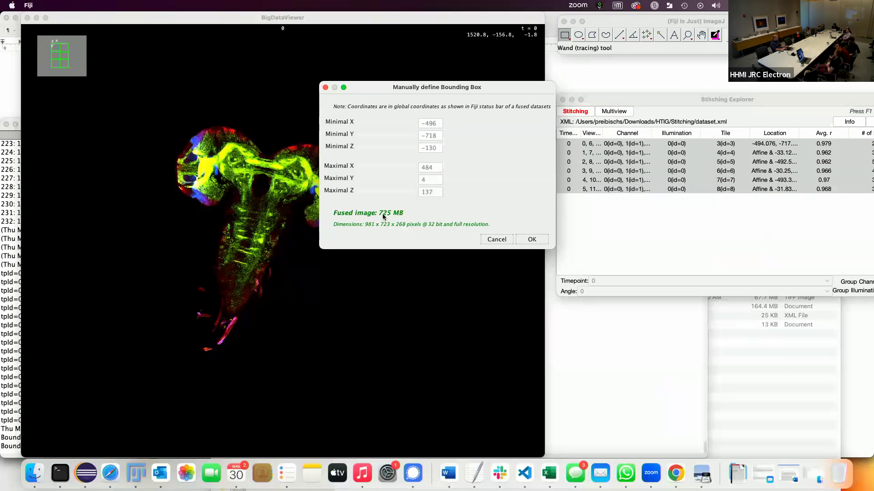
{"action": "left_click", "coordinate": [531, 239]}
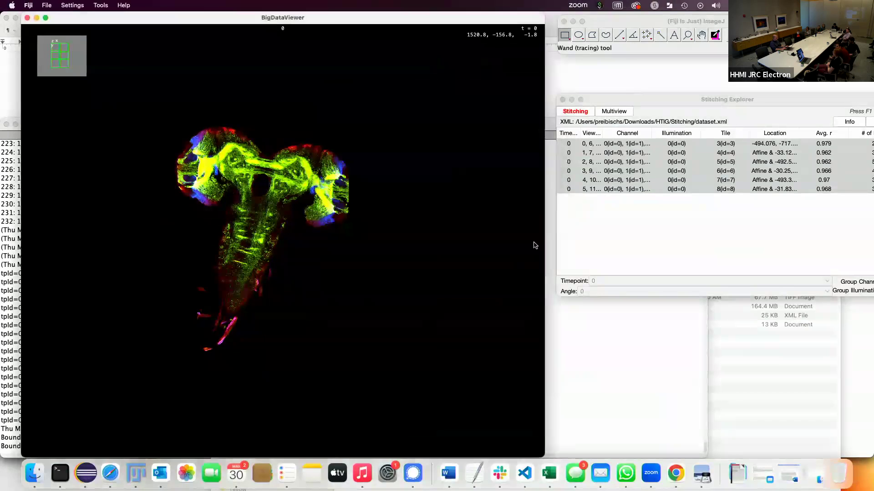
- Open Image Fusion for the six selected tiles and set the bounding box to All Views
{"action": "left_click", "coordinate": [619, 238]}
{"action": "right_click", "coordinate": [611, 171]}
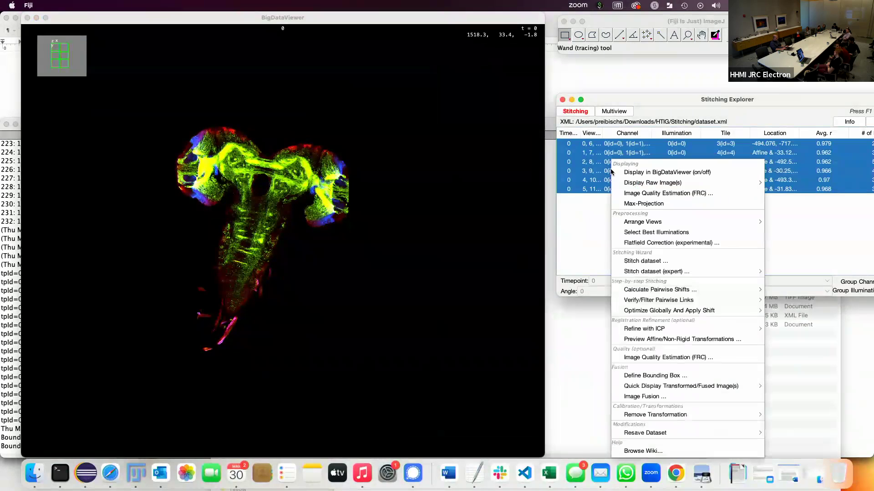
{"action": "left_click", "coordinate": [654, 397]}
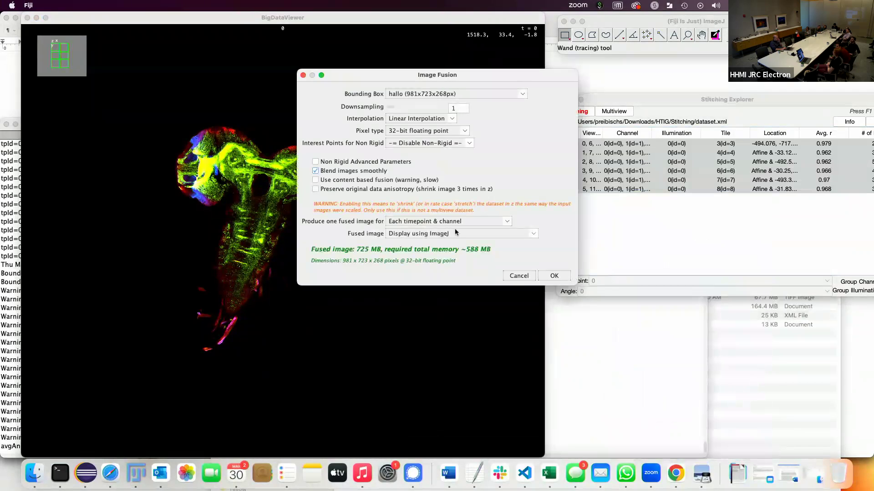
{"action": "left_click", "coordinate": [418, 94]}
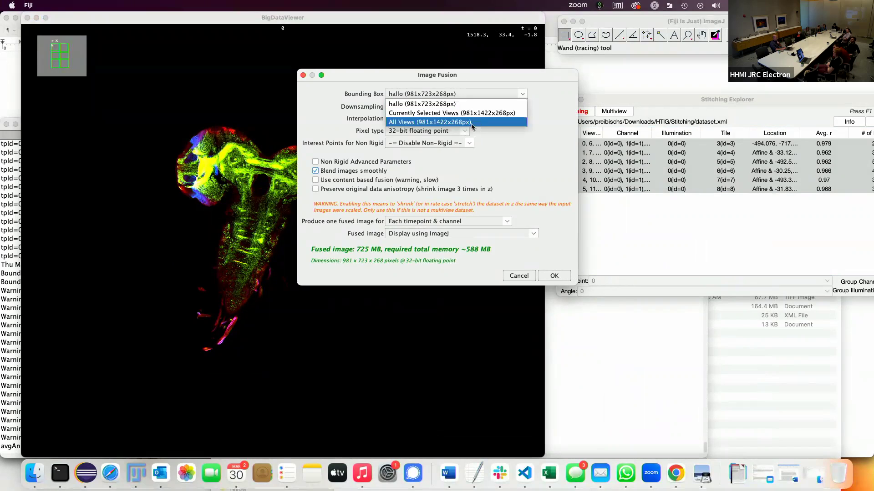
{"action": "left_click", "coordinate": [433, 122]}
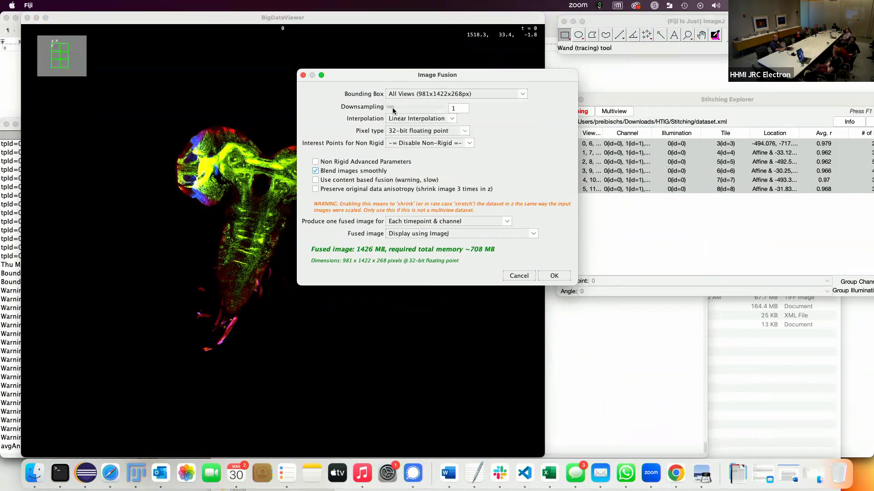
- Try a downsampling of 8 for the fused image, restore it to 1, and view the interpolation options
{"action": "left_click_drag", "start_coordinate": [390, 110], "coordinate": [416, 109]}
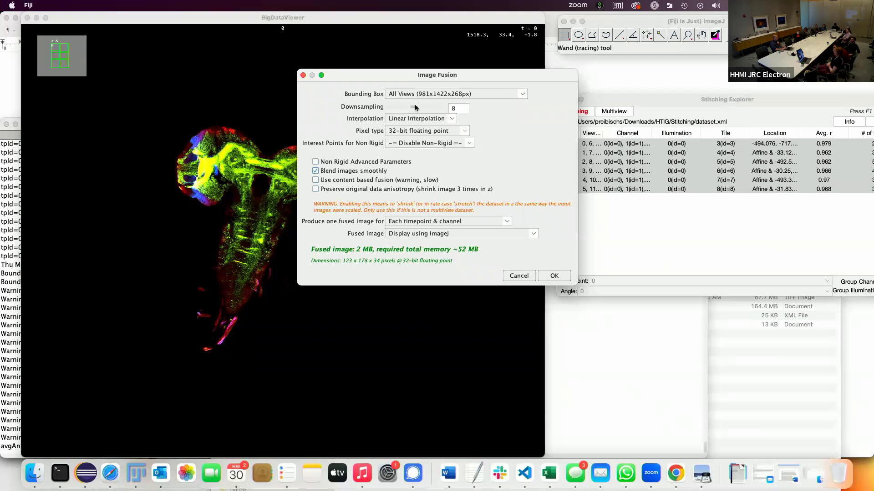
{"action": "left_click_drag", "start_coordinate": [414, 109], "coordinate": [351, 108]}
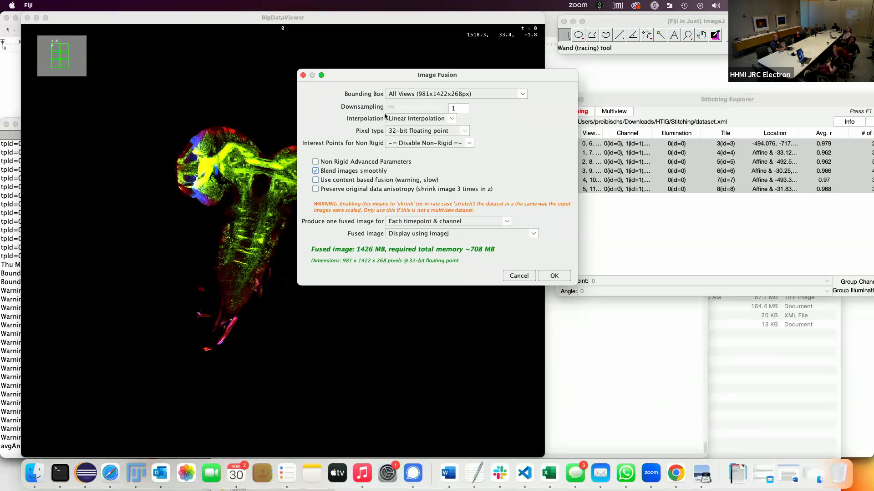
{"action": "left_click", "coordinate": [398, 120]}
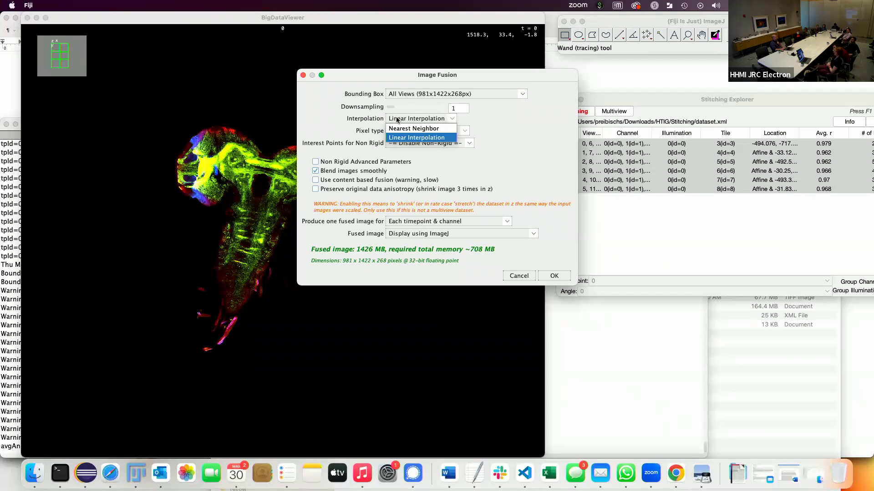
{"action": "left_click", "coordinate": [517, 122]}
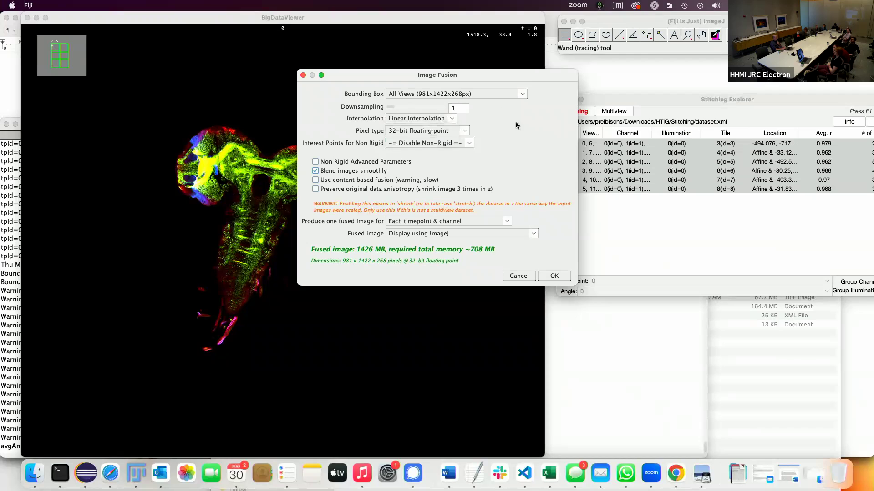
- Choose 32-bit floating point as the fused image's pixel type and Disable Non-Rigid for the interest points
{"action": "left_click", "coordinate": [453, 131]}
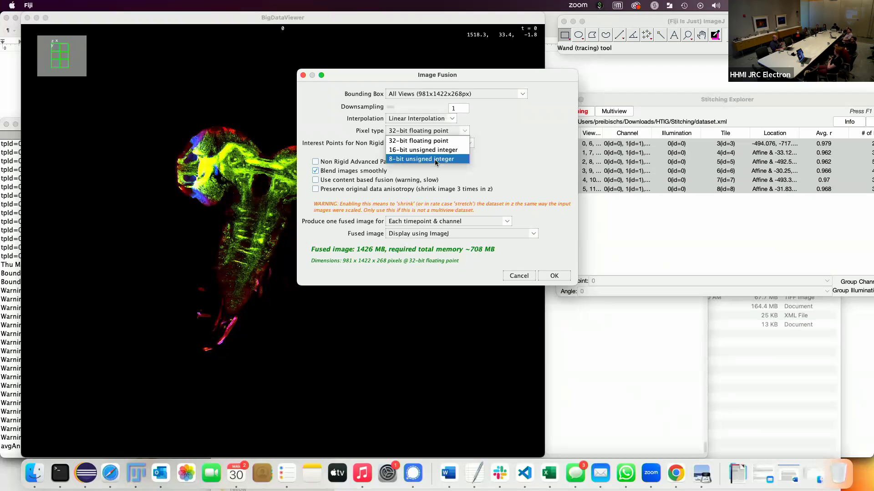
{"action": "left_click", "coordinate": [419, 142]}
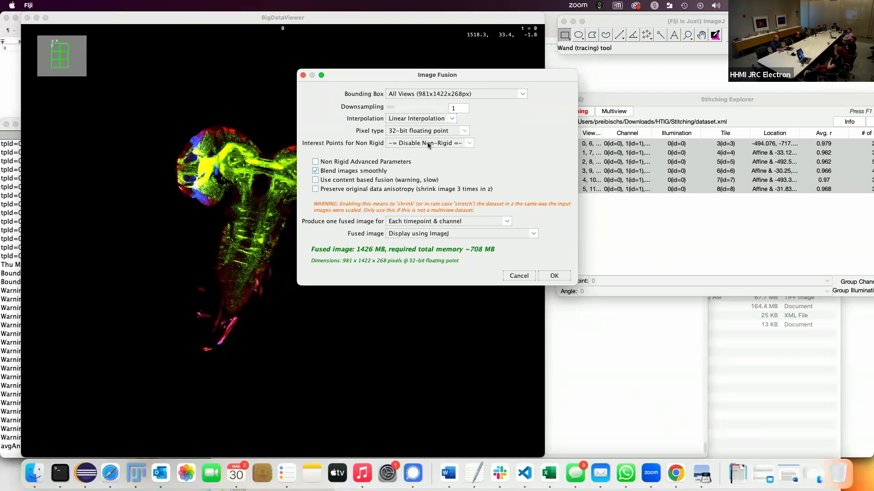
{"action": "left_click", "coordinate": [427, 142]}
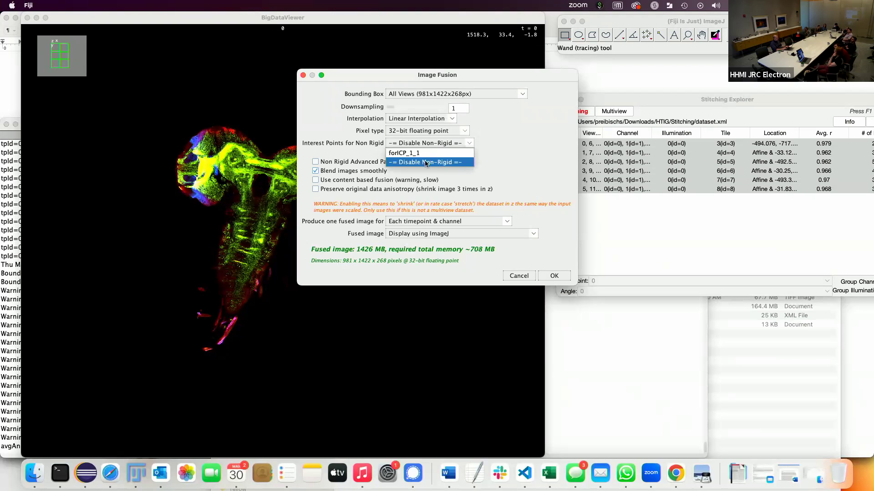
{"action": "left_click", "coordinate": [426, 163]}
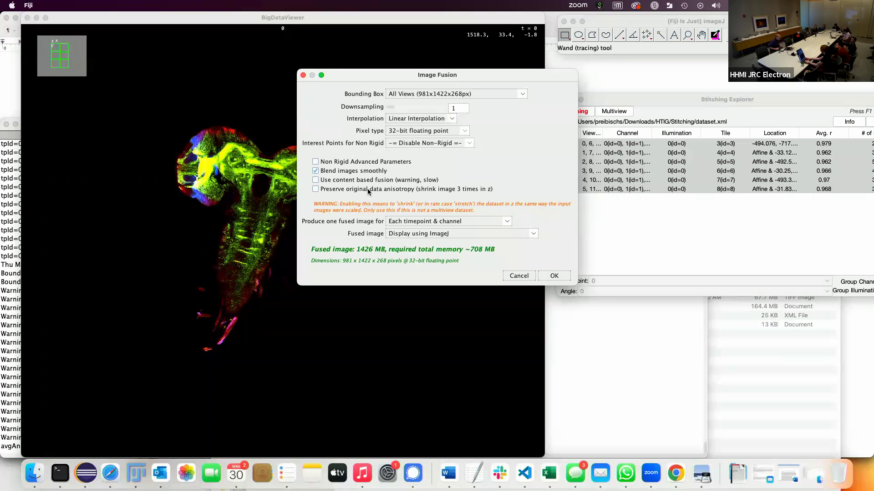
- Toggle the preservation of original data anisotropy to compare the fused image's size and dimensions, and leave the option enabled
{"action": "left_click", "coordinate": [316, 189]}
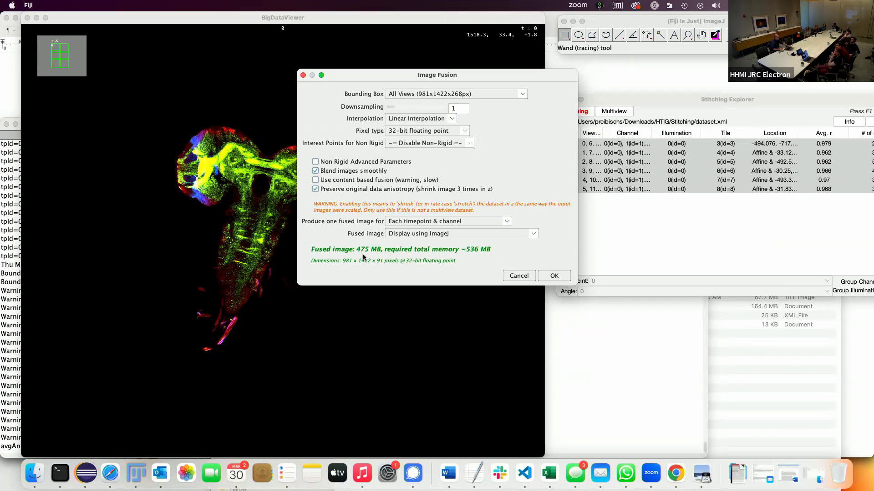
{"action": "left_click", "coordinate": [389, 190]}
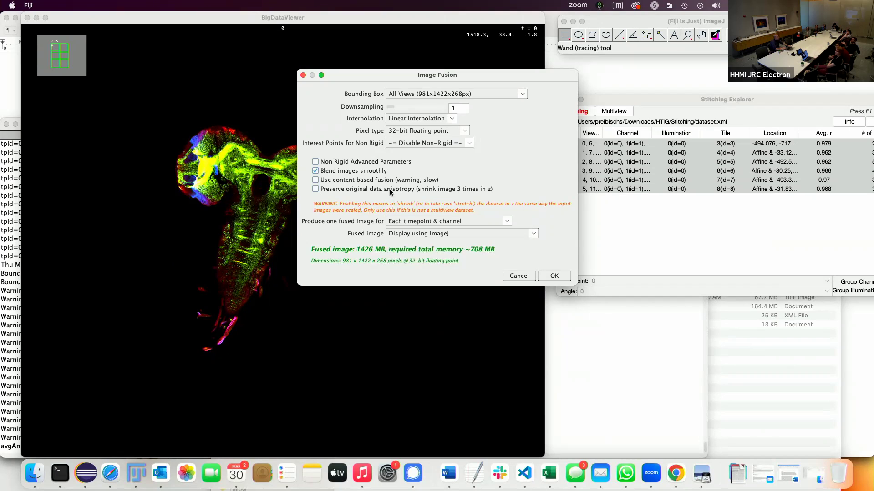
{"action": "left_click", "coordinate": [390, 190]}
{"action": "left_click", "coordinate": [390, 190]}
{"action": "left_click", "coordinate": [390, 191]}
{"action": "left_click", "coordinate": [390, 190]}
{"action": "left_click", "coordinate": [390, 191]}
{"action": "left_click", "coordinate": [390, 191]}
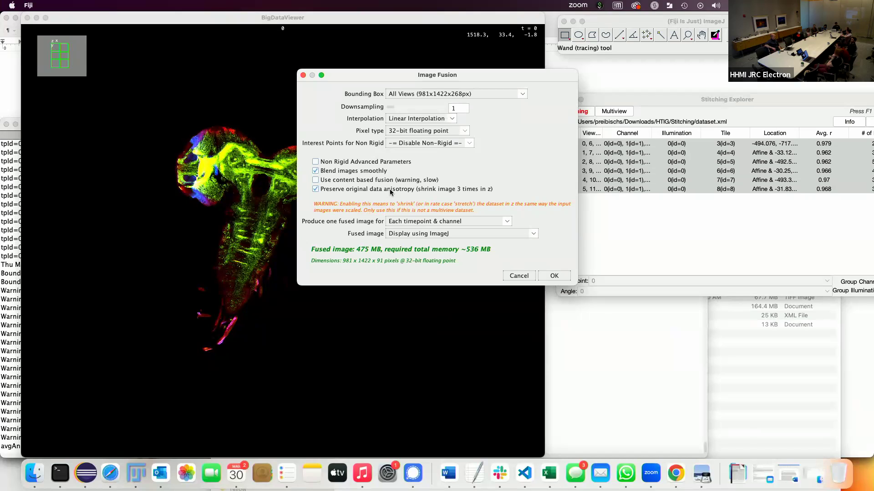
- Toggle the anisotropy preservation off and on, then review the fused-image grouping options and keep Each timepoint & channel
{"action": "left_click", "coordinate": [390, 190]}
{"action": "left_click", "coordinate": [390, 190]}
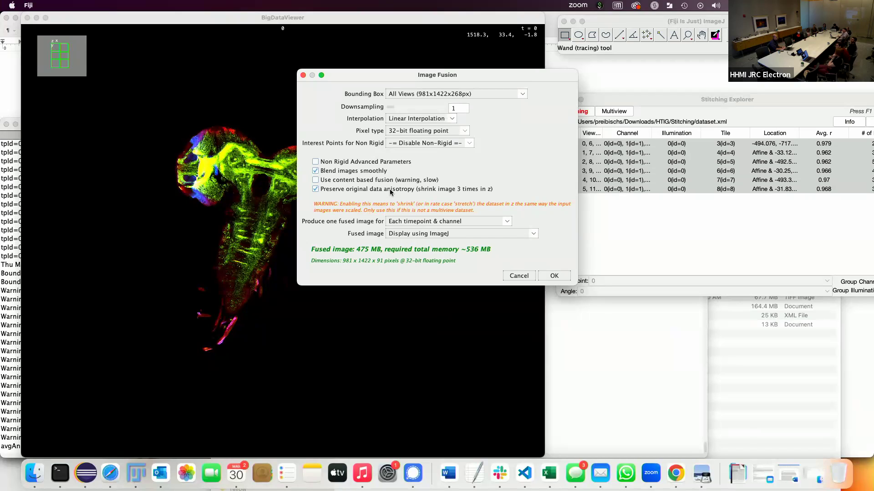
{"action": "left_click", "coordinate": [421, 223]}
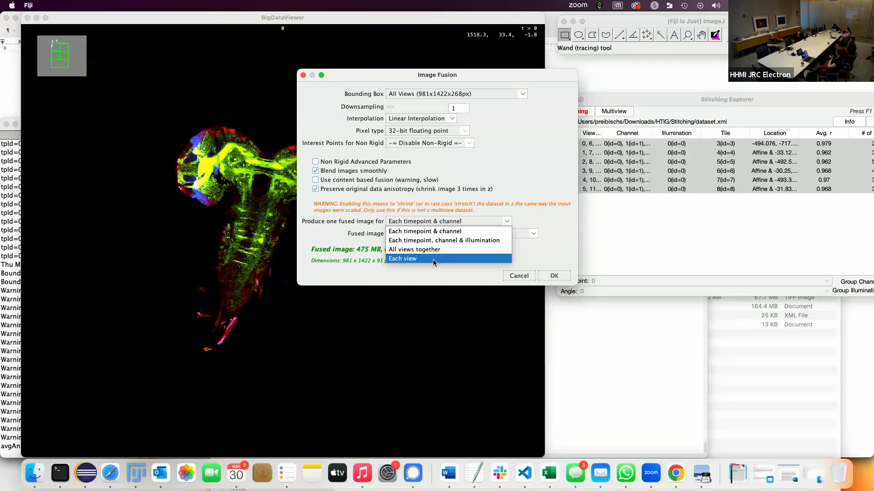
{"action": "left_click", "coordinate": [428, 231]}
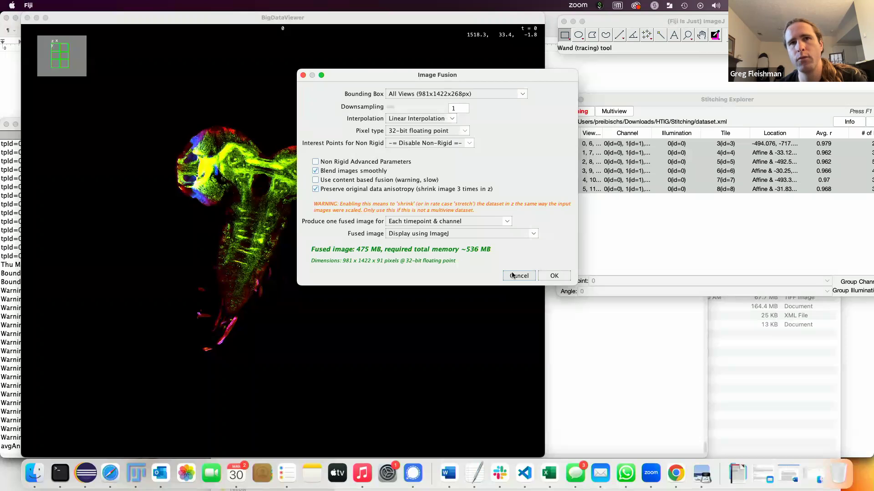
- Open dataset.xml from the Stitching folder in TextEdit and enlarge its window
{"action": "left_click", "coordinate": [740, 411]}
{"action": "left_click", "coordinate": [390, 317]}
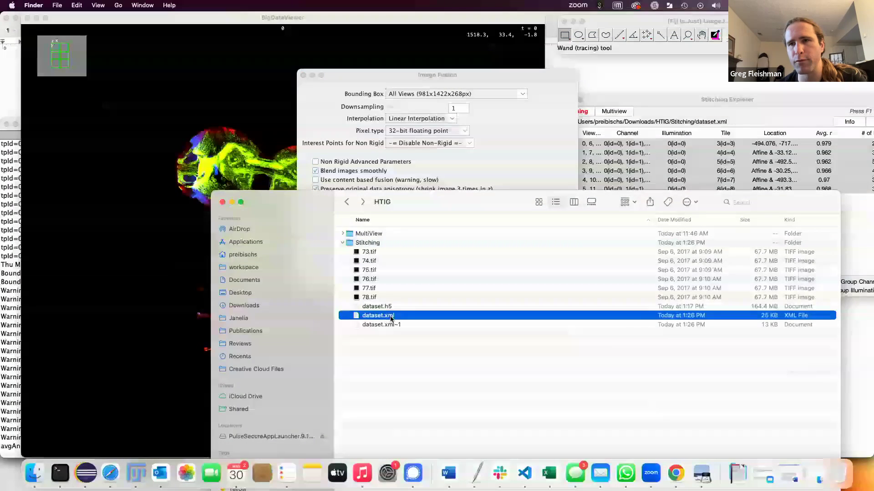
{"action": "right_click", "coordinate": [390, 317]}
{"action": "mouse_move", "coordinate": [424, 298]}
{"action": "left_click", "coordinate": [526, 367]}
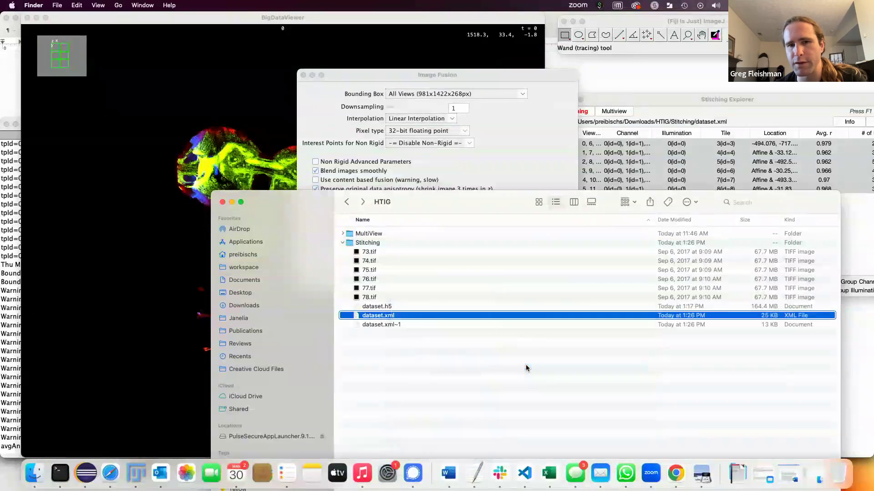
{"action": "scroll", "coordinate": [511, 335], "scroll_direction": "down", "scroll_amount": 10}
{"action": "scroll", "coordinate": [511, 335], "scroll_direction": "down", "scroll_amount": 15}
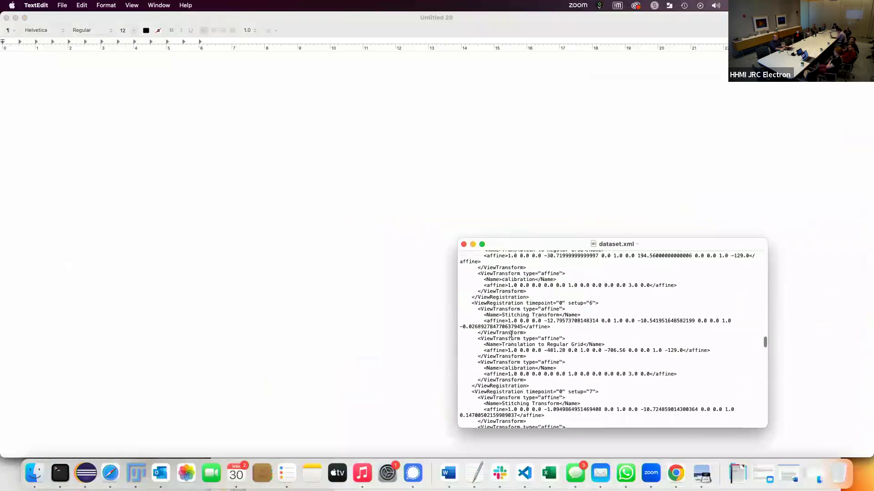
{"action": "left_click_drag", "start_coordinate": [458, 239], "coordinate": [289, 122]}
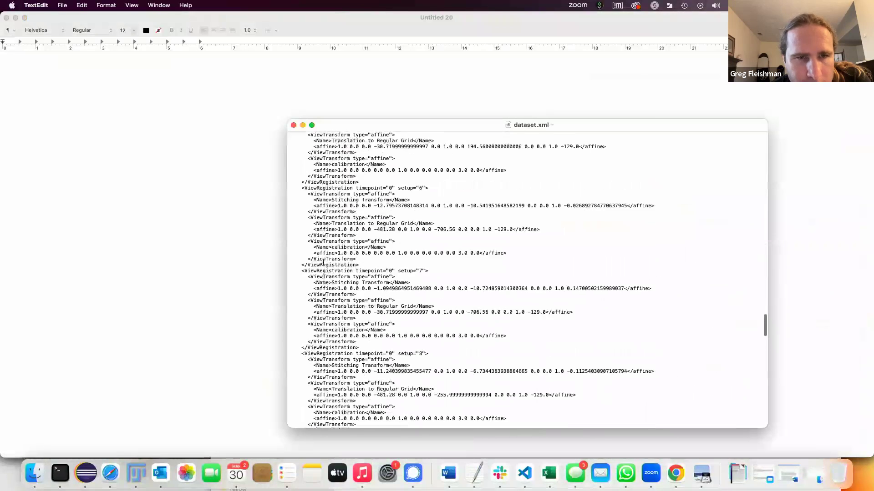
- Examine the calibration, Translation to Regular Grid and Stitching Transform entries of the view registrations in dataset.xml
{"action": "scroll", "coordinate": [323, 262], "scroll_direction": "up", "scroll_amount": 3}
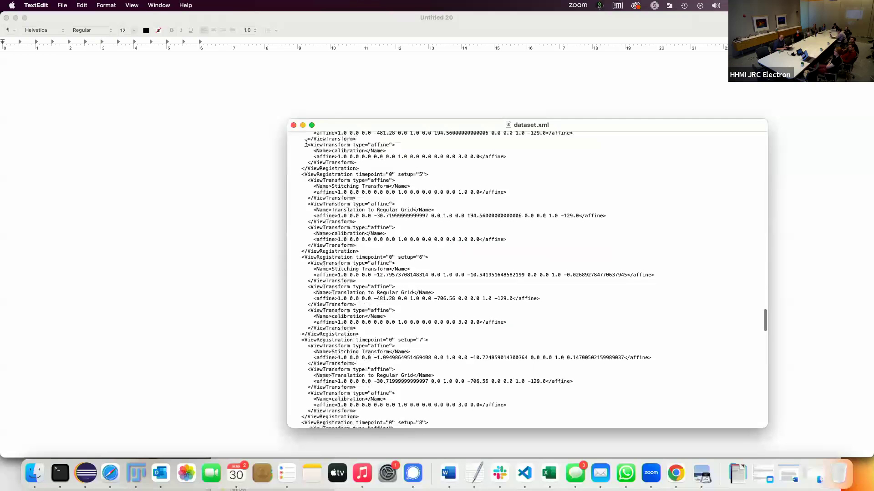
{"action": "left_click_drag", "start_coordinate": [305, 143], "coordinate": [370, 167]}
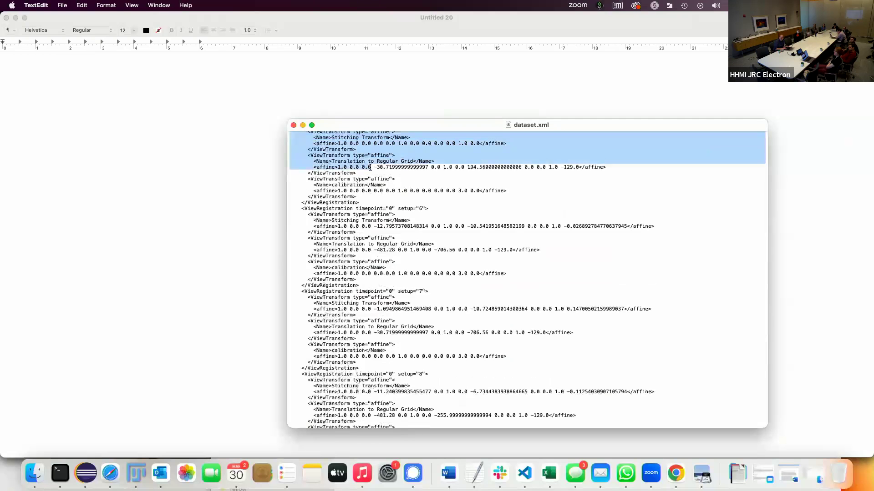
{"action": "scroll", "coordinate": [370, 168], "scroll_direction": "up", "scroll_amount": 5}
{"action": "left_click", "coordinate": [338, 246]}
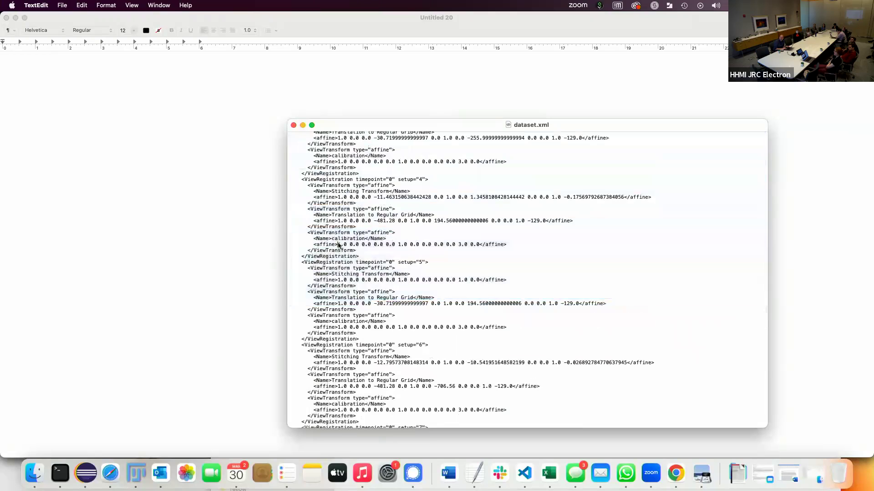
{"action": "left_click_drag", "start_coordinate": [306, 231], "coordinate": [359, 250]}
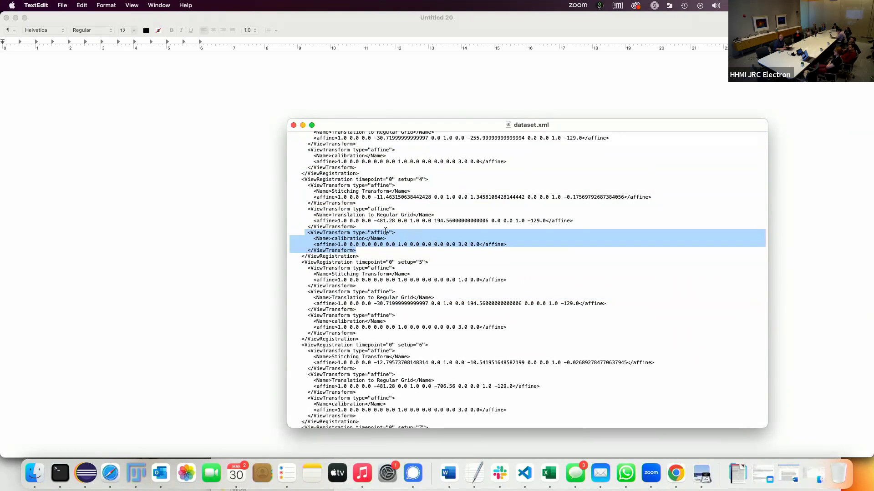
{"action": "double_click", "coordinate": [351, 239]}
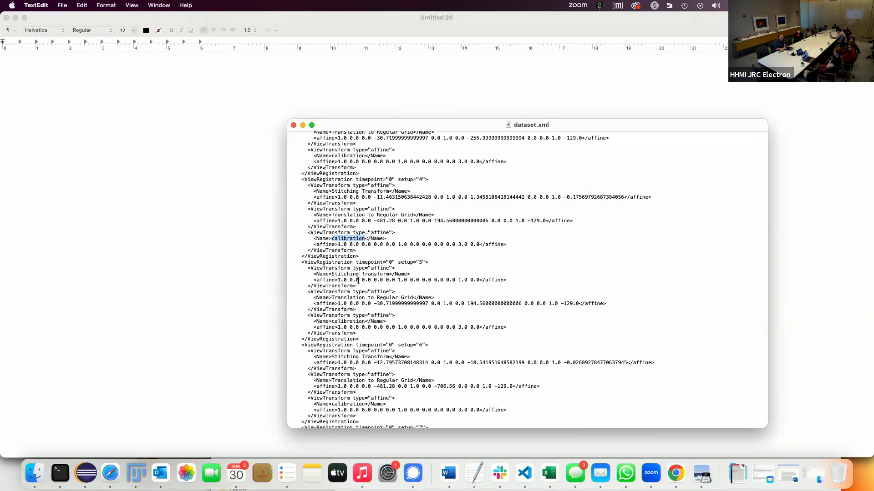
{"action": "left_click_drag", "start_coordinate": [332, 274], "coordinate": [390, 273]}
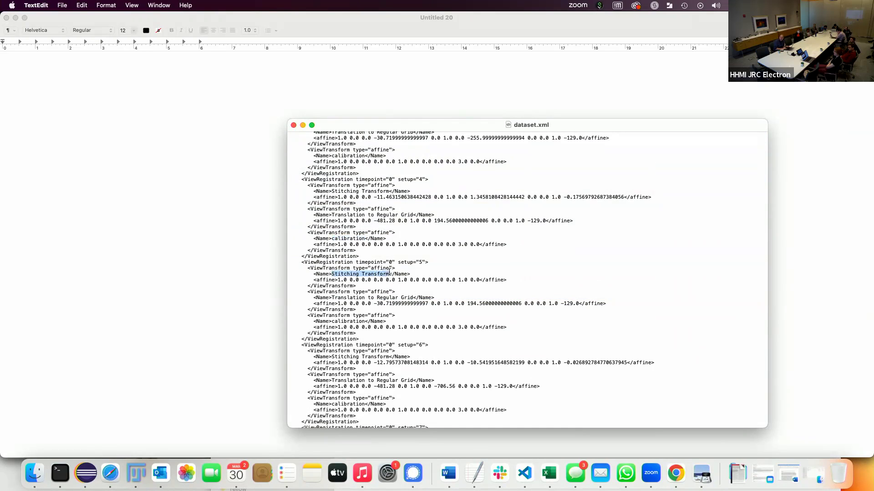
{"action": "left_click_drag", "start_coordinate": [334, 298], "coordinate": [402, 298]}
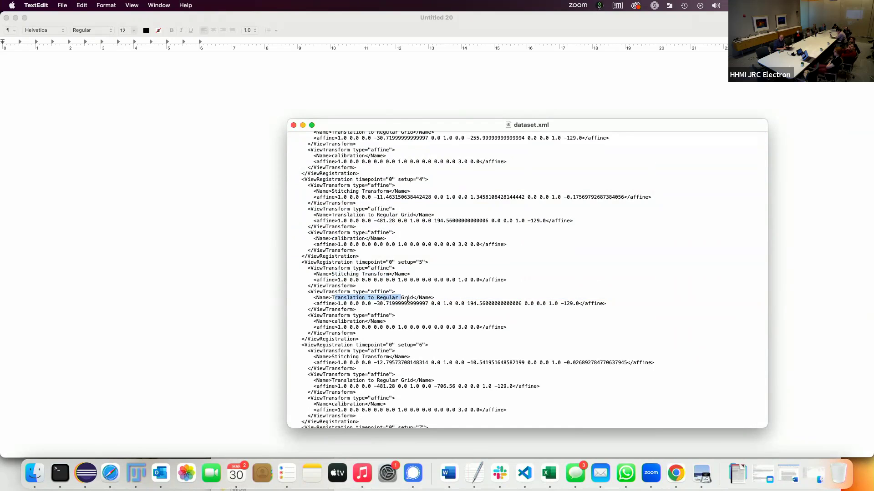
{"action": "left_click", "coordinate": [405, 307]}
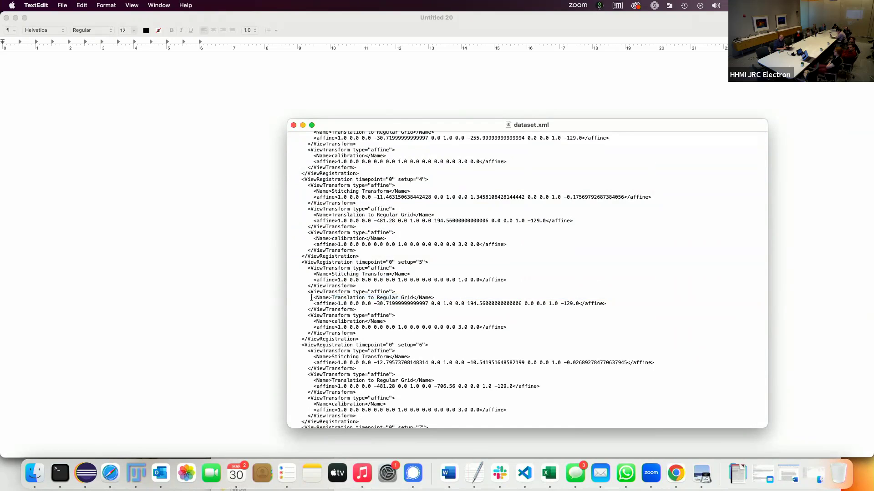
{"action": "left_click_drag", "start_coordinate": [311, 303], "coordinate": [434, 307]}
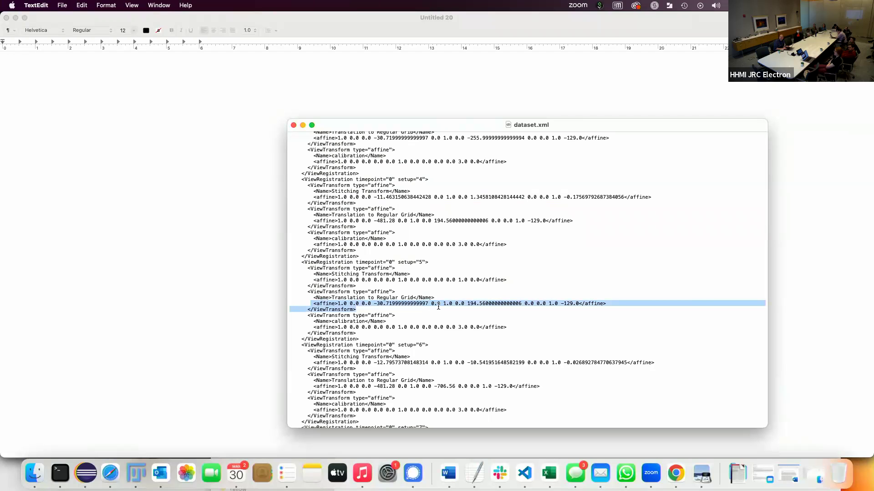
{"action": "left_click", "coordinate": [414, 295]}
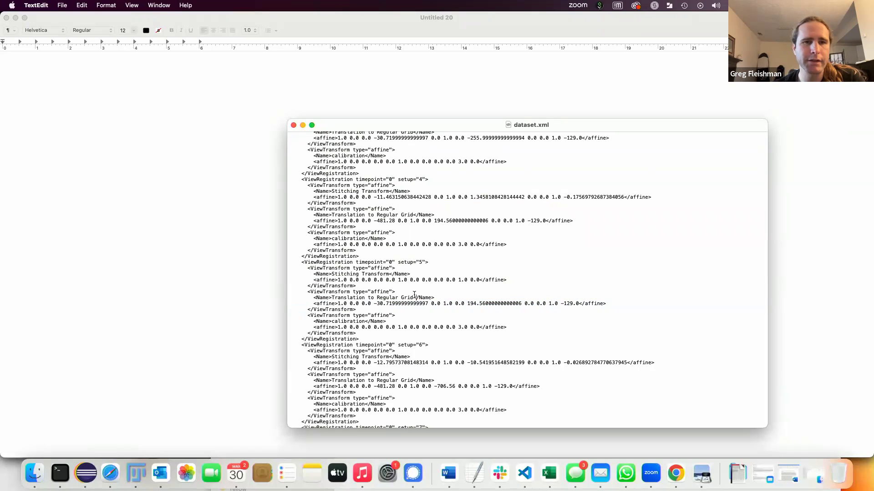
- Switch back to Fiji, cancel Image Fusion, and look at the Remove Transformation command for the selected tiles
{"action": "left_click", "coordinate": [142, 473]}
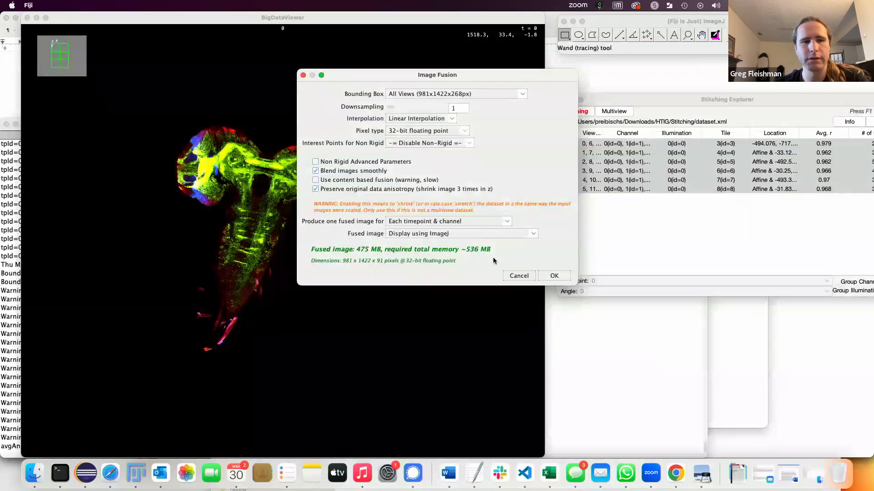
{"action": "left_click", "coordinate": [518, 275]}
{"action": "right_click", "coordinate": [577, 165]}
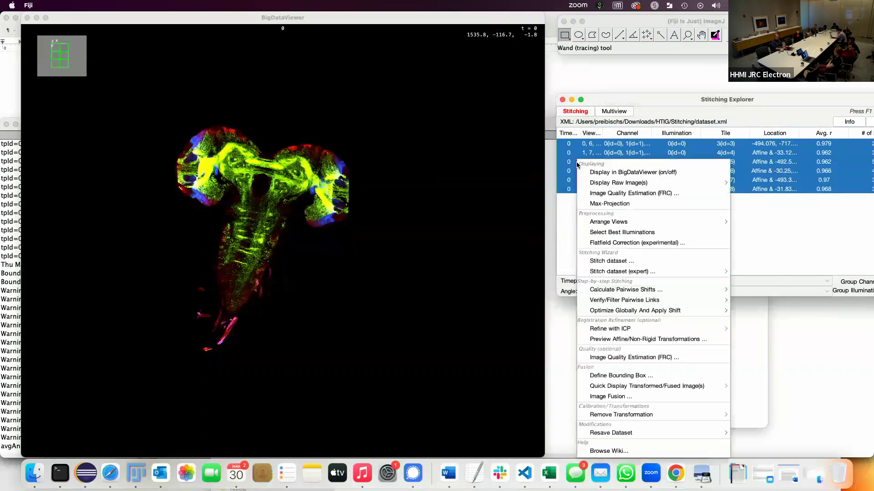
{"action": "mouse_move", "coordinate": [644, 414]}
{"action": "left_click", "coordinate": [635, 96]}
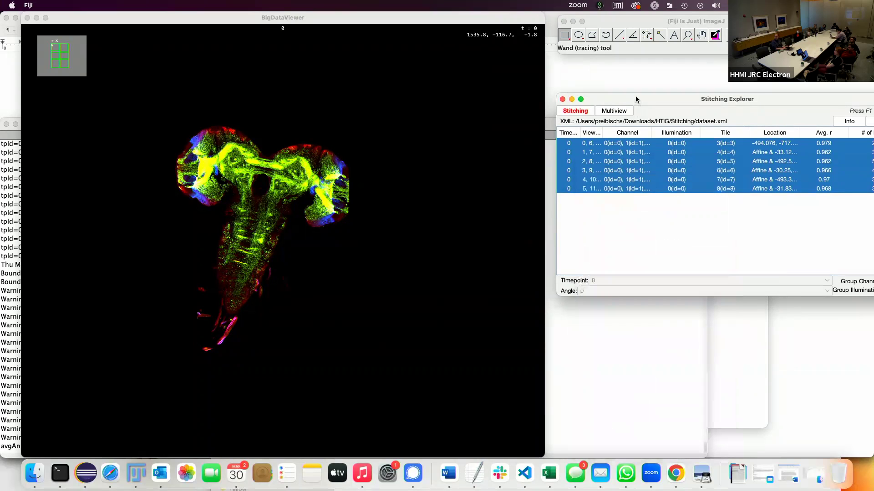
- Leave the tile commands unused and quit WhatsApp
{"action": "right_click", "coordinate": [624, 153]}
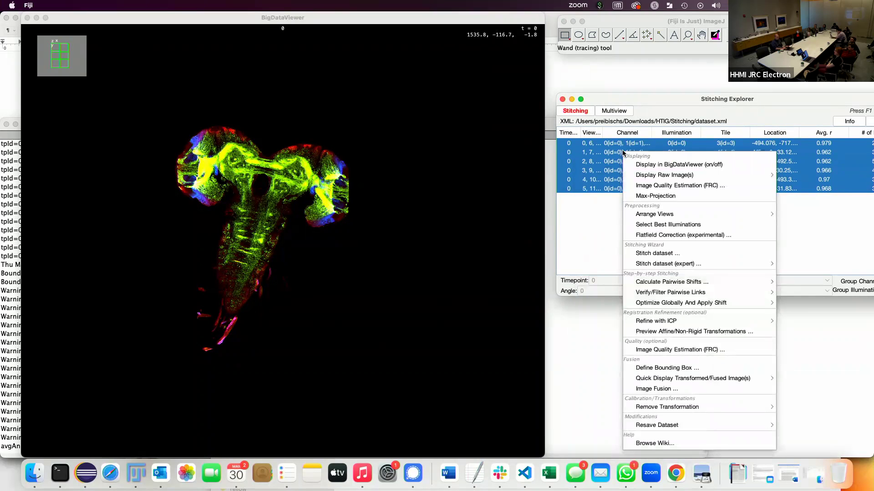
{"action": "mouse_move", "coordinate": [657, 287]}
{"action": "right_click", "coordinate": [633, 470]}
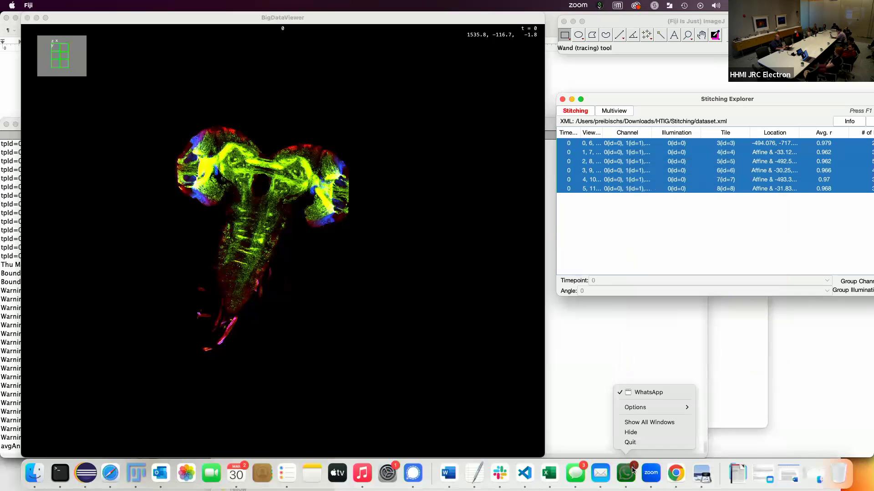
{"action": "left_click", "coordinate": [635, 446]}
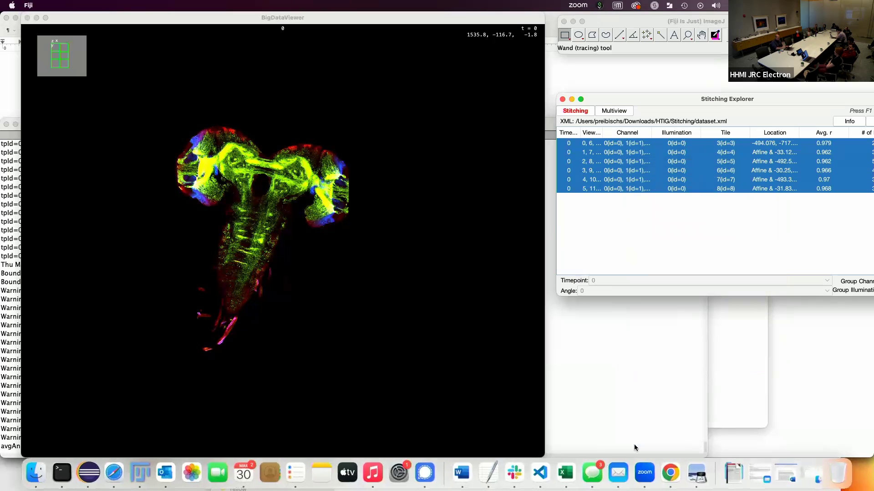
- Open Image Fusion for the six selected tiles and set the bounding box to All Views
{"action": "right_click", "coordinate": [632, 188]}
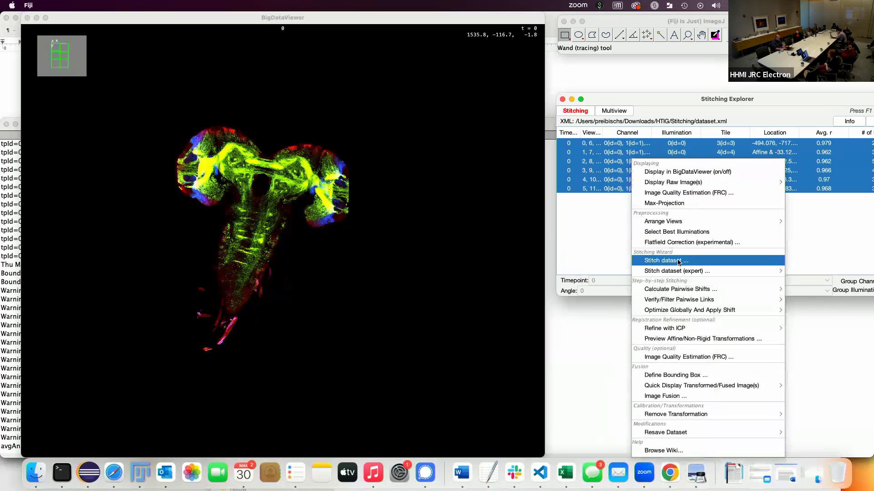
{"action": "left_click", "coordinate": [664, 394]}
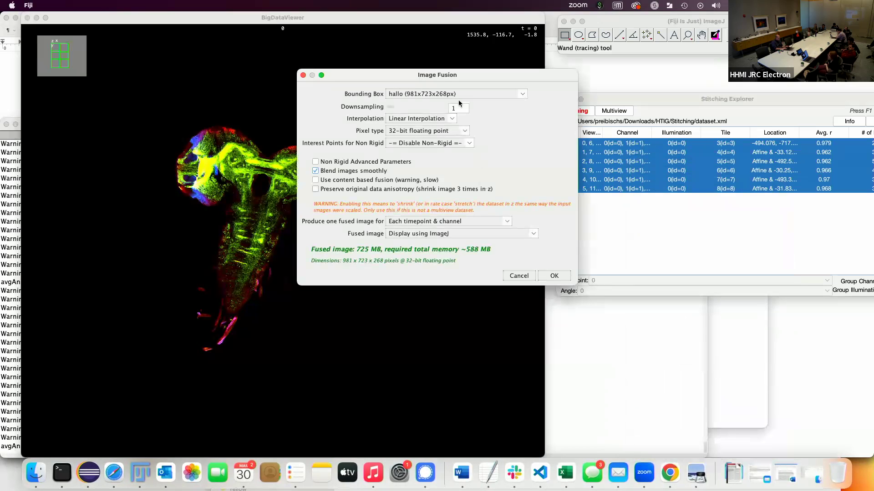
{"action": "left_click", "coordinate": [408, 93]}
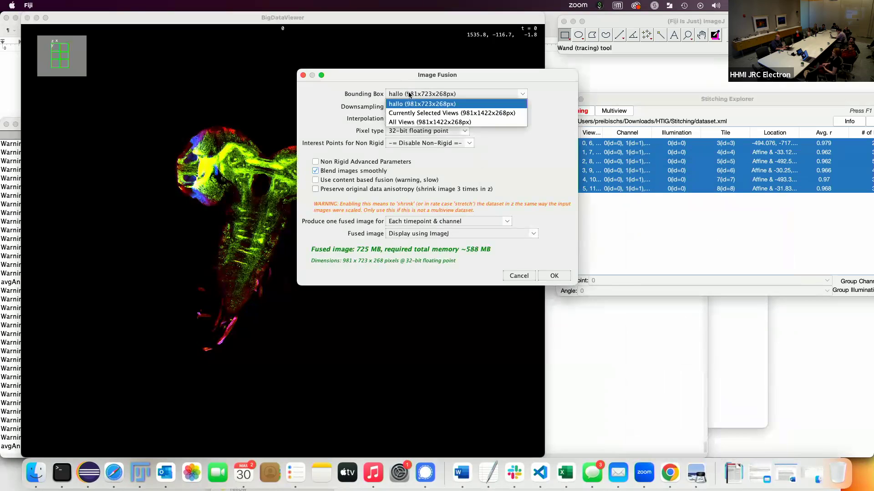
{"action": "left_click", "coordinate": [422, 122]}
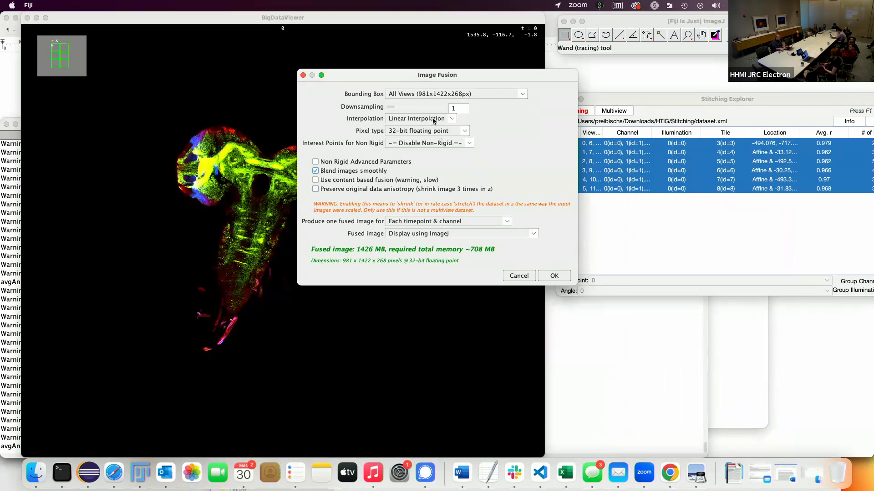
- Start the fusion with a downsampling of 2, original data anisotropy preserved, and Display using ImageJ as output
{"action": "left_click_drag", "start_coordinate": [391, 106], "coordinate": [396, 107]}
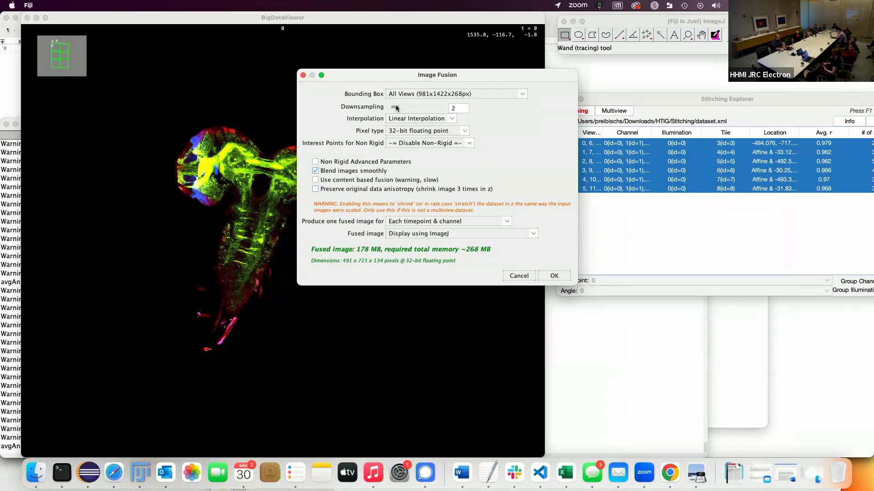
{"action": "left_click", "coordinate": [365, 190]}
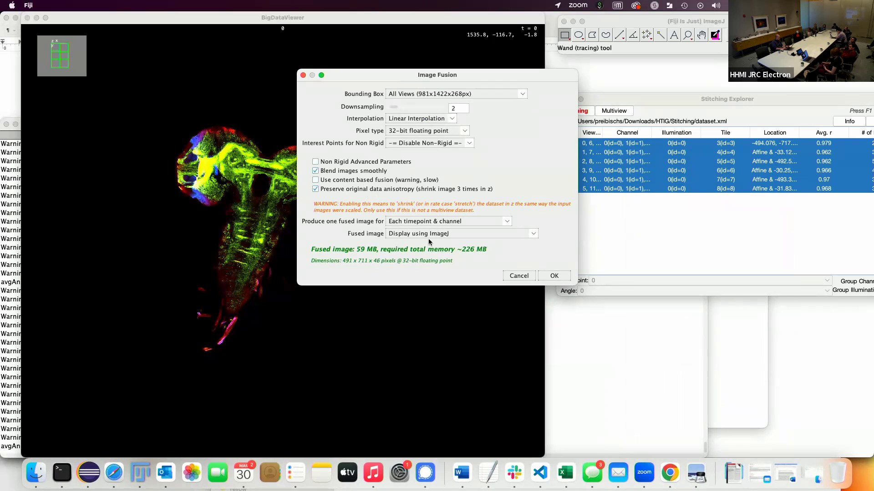
{"action": "left_click", "coordinate": [446, 234]}
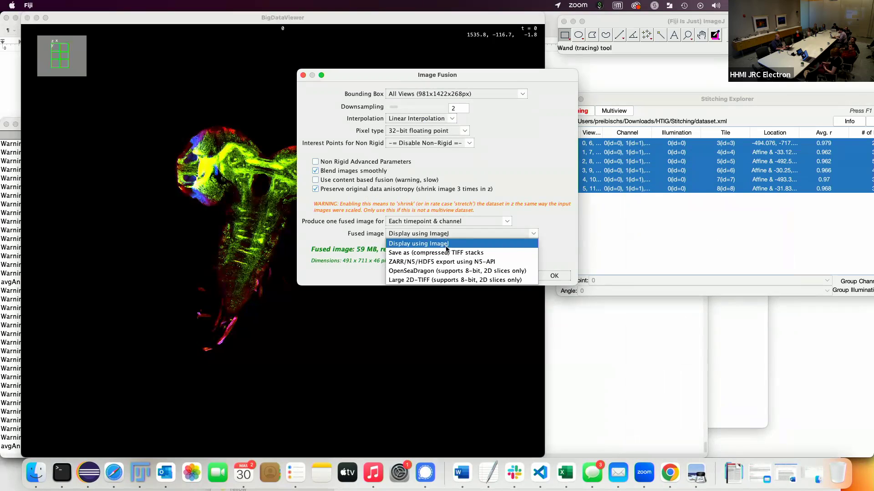
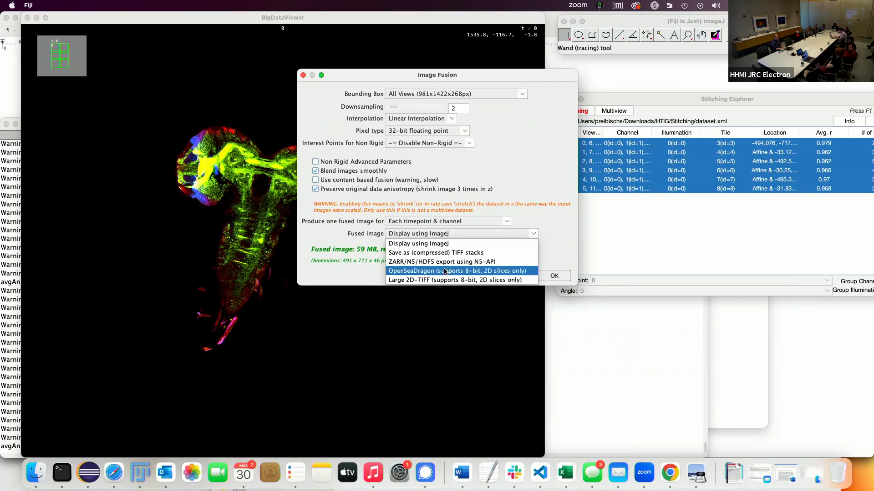
{"action": "left_click", "coordinate": [440, 244]}
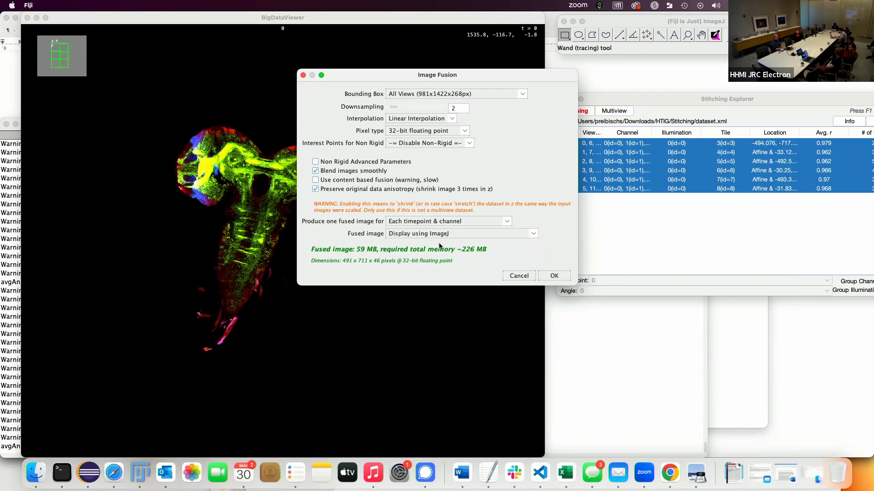
{"action": "left_click", "coordinate": [555, 275]}
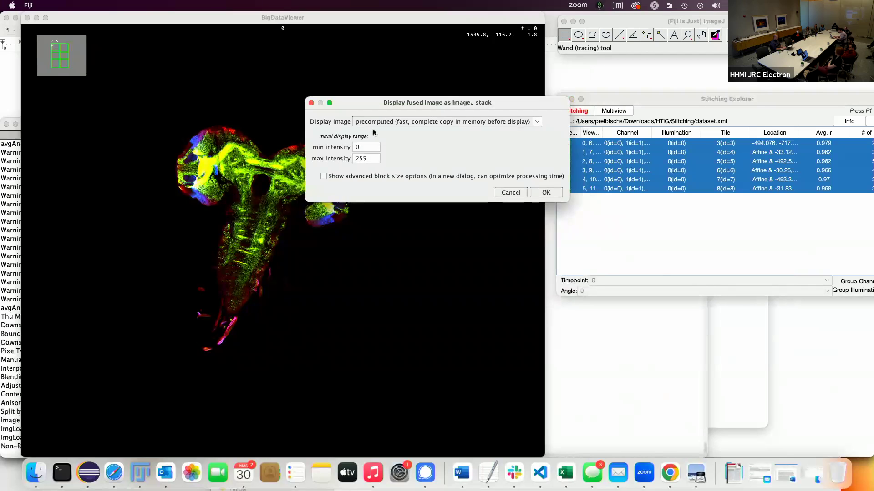
- Display the fused image with the cached (immediate, less memory, slower) option and start the fusion
{"action": "left_click", "coordinate": [395, 122]}
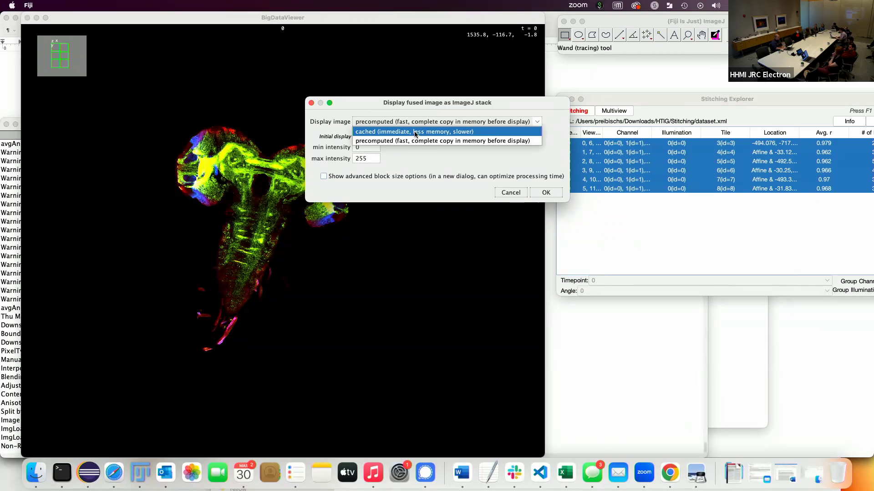
{"action": "left_click", "coordinate": [444, 164]}
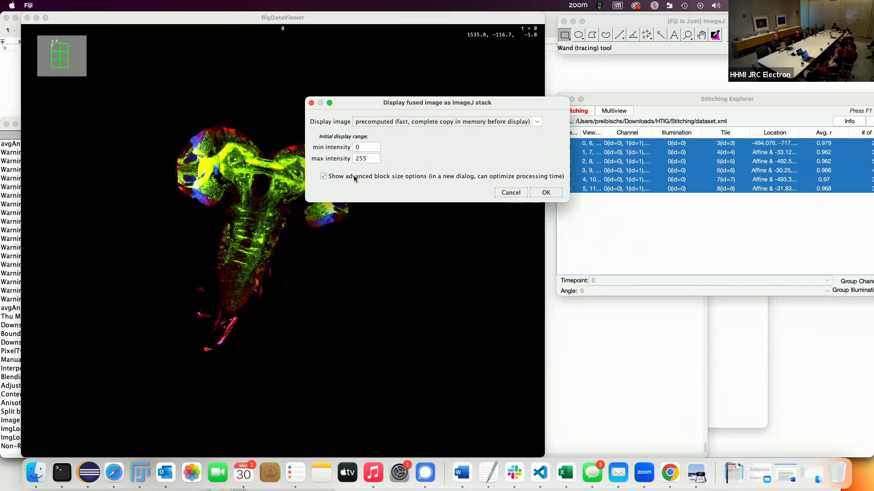
{"action": "left_click", "coordinate": [353, 176]}
{"action": "left_click", "coordinate": [416, 121]}
{"action": "left_click", "coordinate": [409, 132]}
{"action": "left_click", "coordinate": [536, 191]}
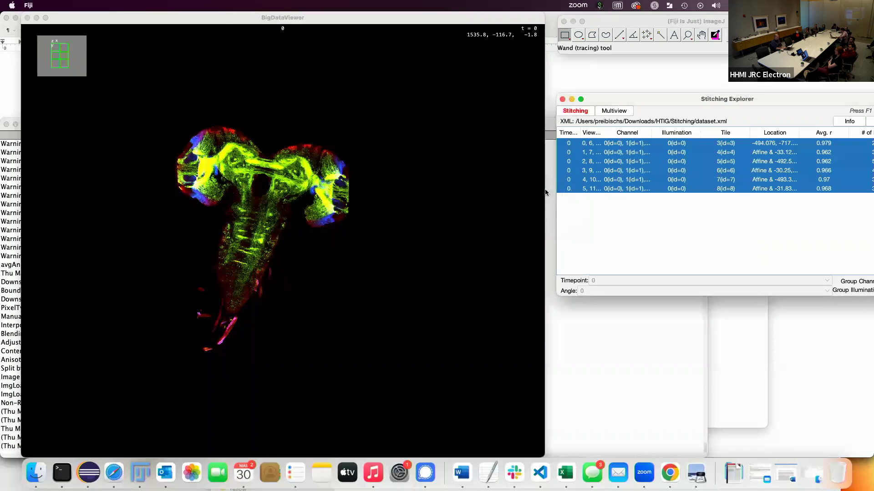
- Spread out the three fused channel stacks and browse their slices, reaching slice 17 in channel 2, 21 in channel 1 and 30 in channel 0
{"action": "left_click_drag", "start_coordinate": [136, 32], "coordinate": [554, 34]}
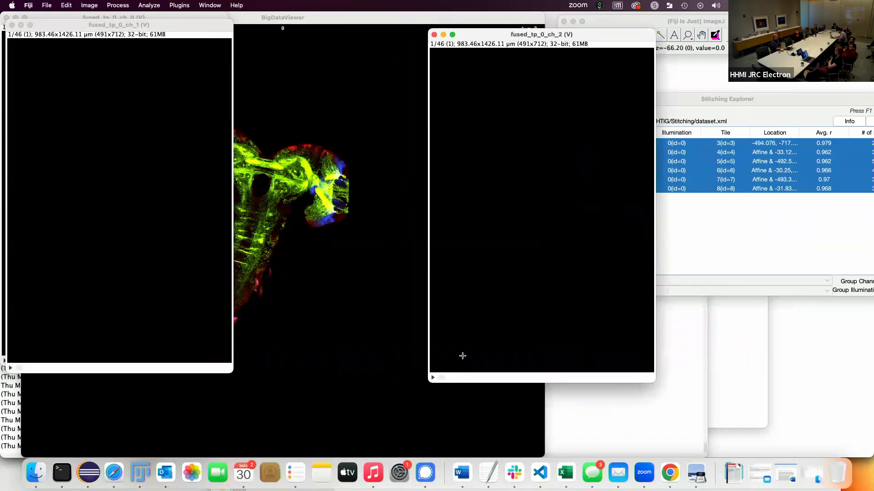
{"action": "left_click_drag", "start_coordinate": [441, 377], "coordinate": [514, 371]}
{"action": "left_click_drag", "start_coordinate": [20, 368], "coordinate": [116, 356]}
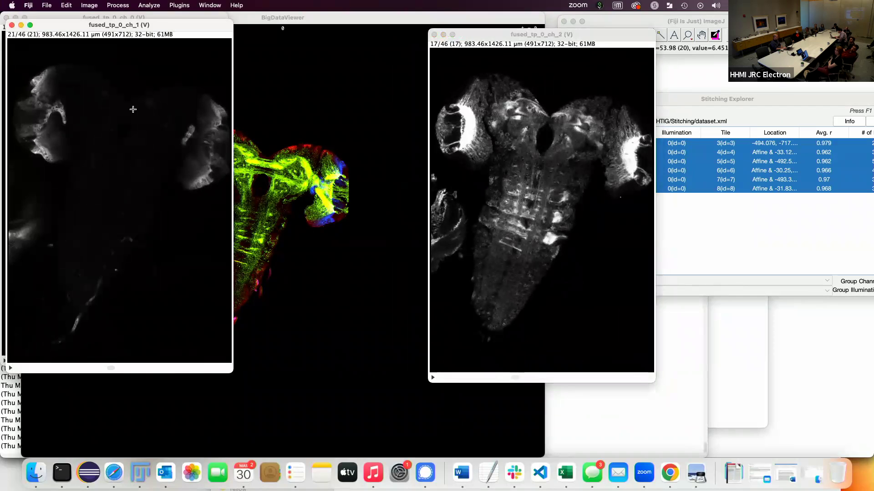
{"action": "left_click_drag", "start_coordinate": [26, 19], "coordinate": [104, 18]}
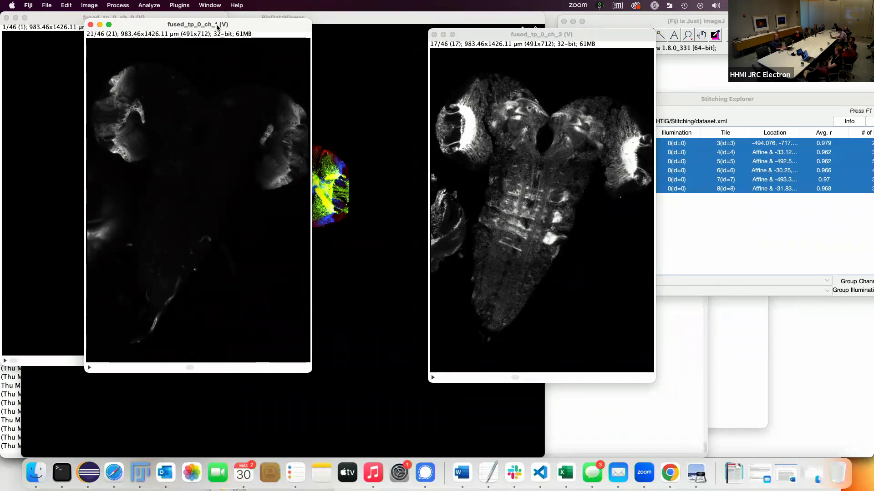
{"action": "left_click_drag", "start_coordinate": [190, 27], "coordinate": [348, 27]}
{"action": "left_click_drag", "start_coordinate": [14, 361], "coordinate": [147, 361]}
- Merge the fused stacks into a composite with fused_tp_0_ch_0 as red, ch_1 as green and ch_2 as blue, keeping the source images
{"action": "left_click", "coordinate": [89, 5]}
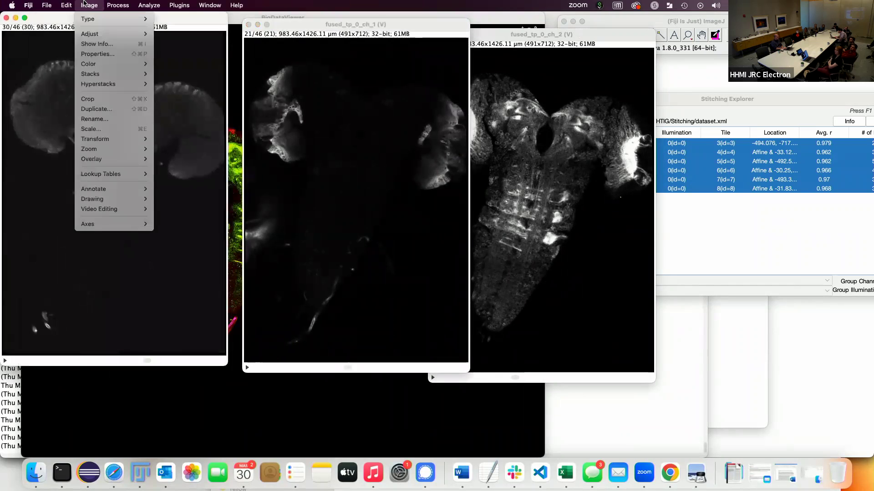
{"action": "mouse_move", "coordinate": [114, 64]}
{"action": "left_click", "coordinate": [195, 74]}
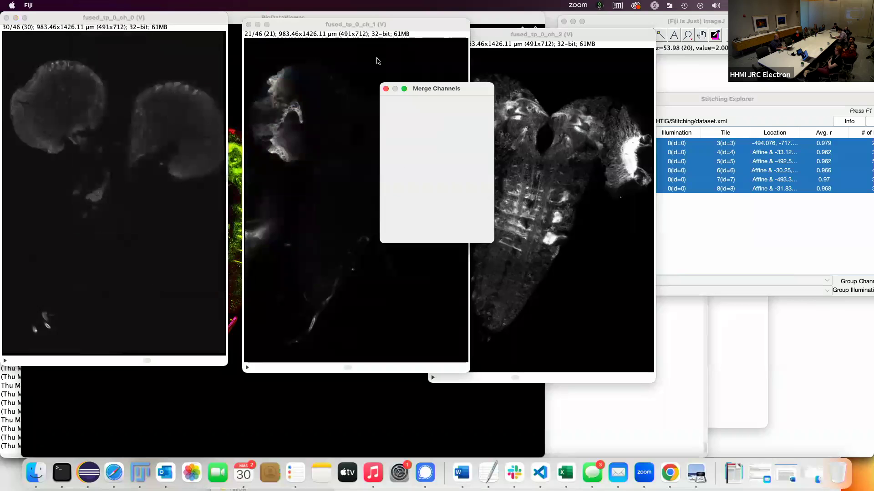
{"action": "left_click", "coordinate": [443, 109]}
{"action": "left_click", "coordinate": [445, 117]}
{"action": "left_click", "coordinate": [444, 120]}
{"action": "left_click", "coordinate": [444, 138]}
{"action": "left_click", "coordinate": [443, 133]}
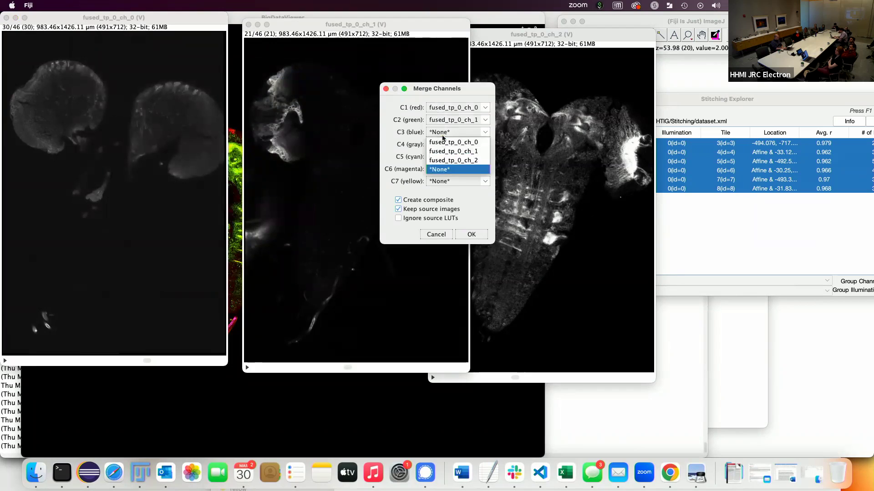
{"action": "left_click", "coordinate": [448, 160]}
{"action": "left_click", "coordinate": [471, 235]}
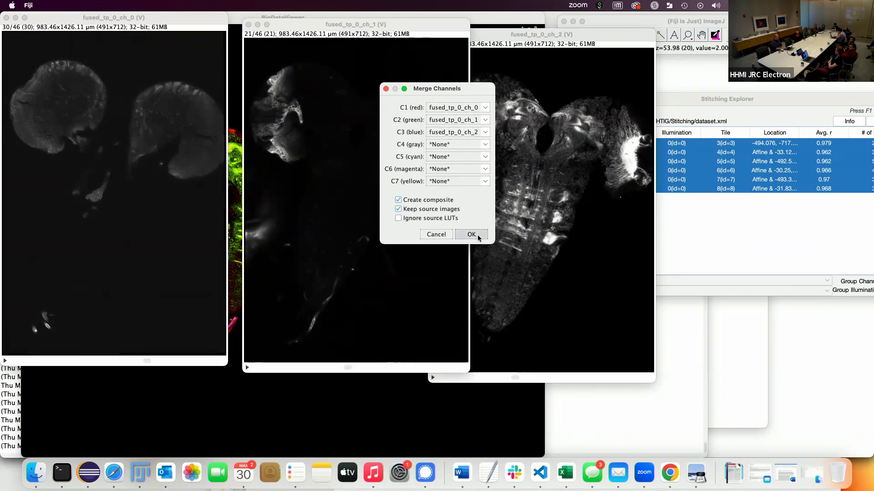
- Browse the composite to z slice 16, and close it together with the channel 0 and channel 1 stacks
{"action": "left_click", "coordinate": [678, 25]}
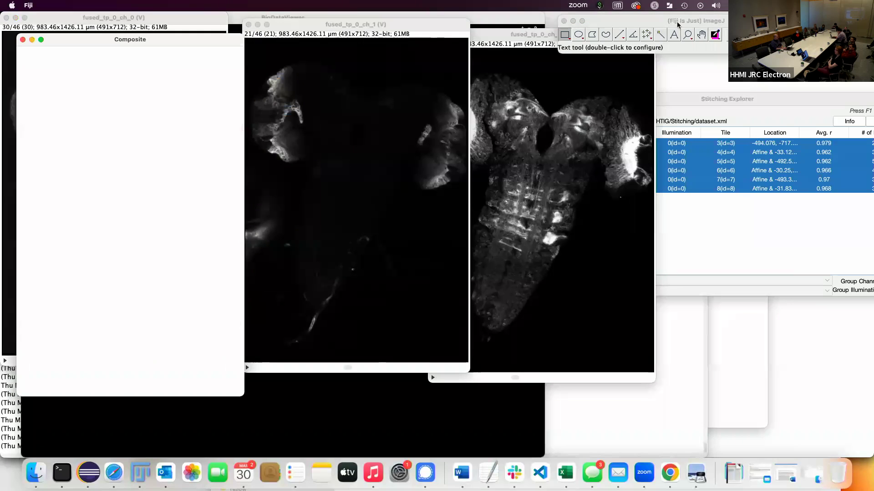
{"action": "left_click_drag", "start_coordinate": [31, 394], "coordinate": [99, 391]}
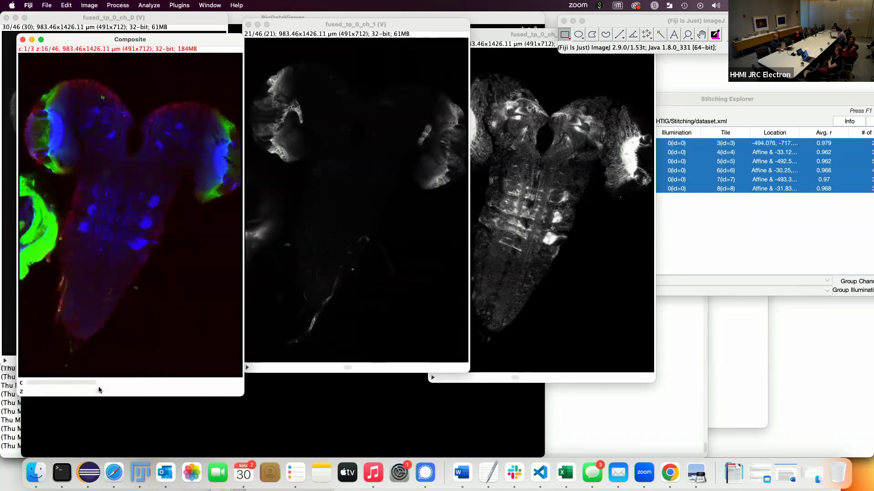
{"action": "left_click", "coordinate": [23, 40]}
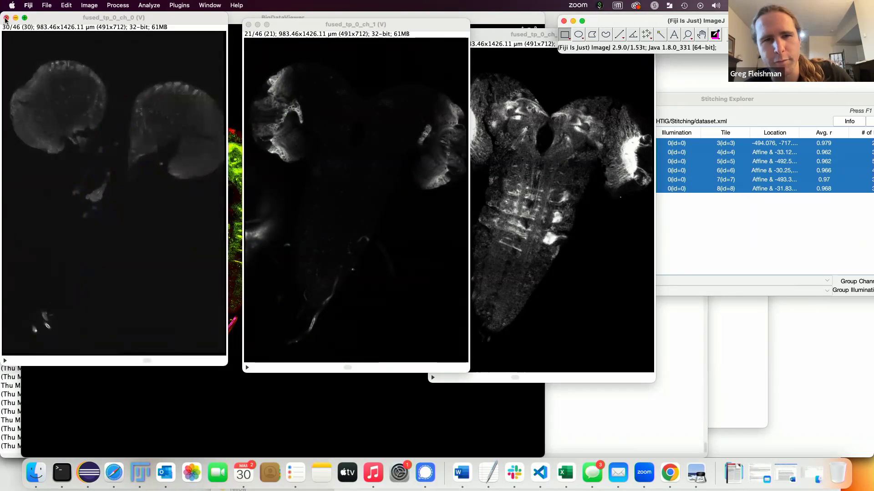
{"action": "left_click", "coordinate": [6, 18]}
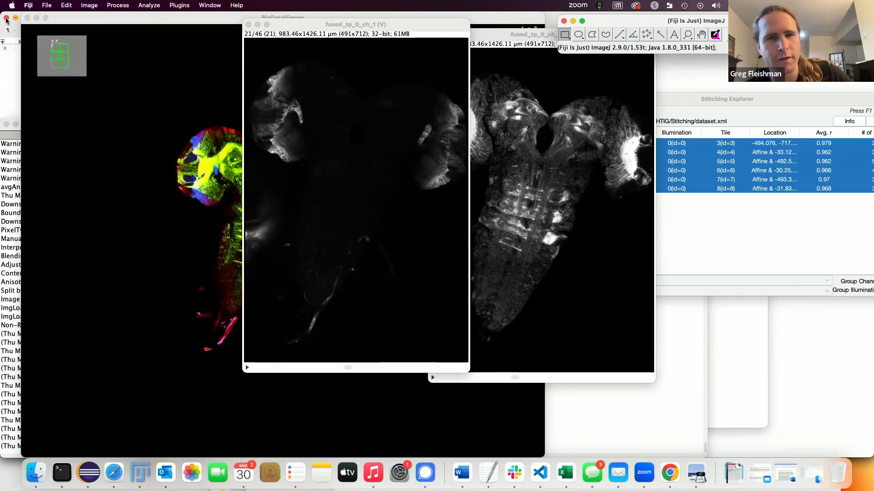
{"action": "left_click", "coordinate": [248, 25]}
- Examine the fused channel 2 stack beside the BigDataViewer image by going back and forth through its slices, and close it
{"action": "left_click_drag", "start_coordinate": [497, 38], "coordinate": [390, 50]}
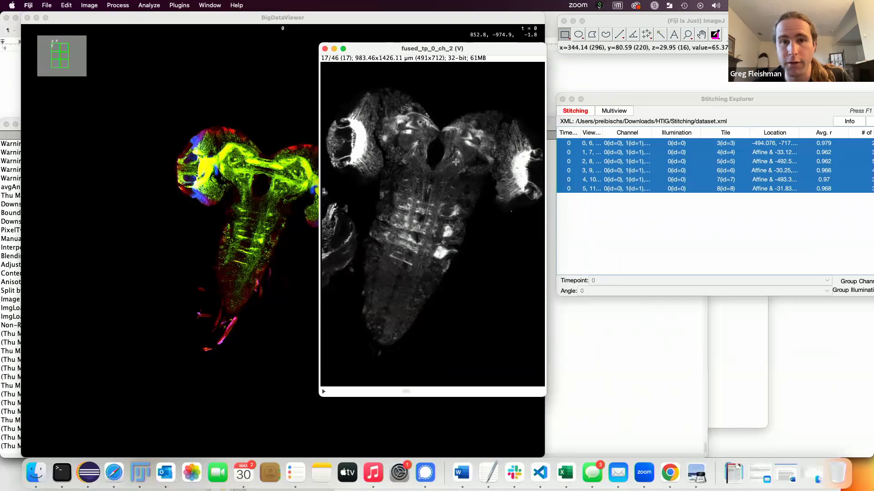
{"action": "scroll", "coordinate": [456, 162], "scroll_direction": "down", "scroll_amount": 10}
{"action": "scroll", "coordinate": [455, 162], "scroll_direction": "up", "scroll_amount": 3}
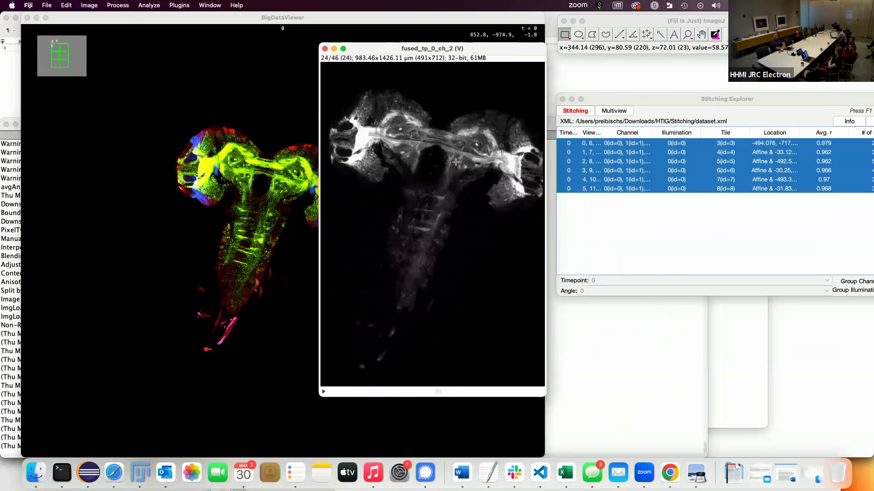
{"action": "scroll", "coordinate": [455, 162], "scroll_direction": "up", "scroll_amount": 10}
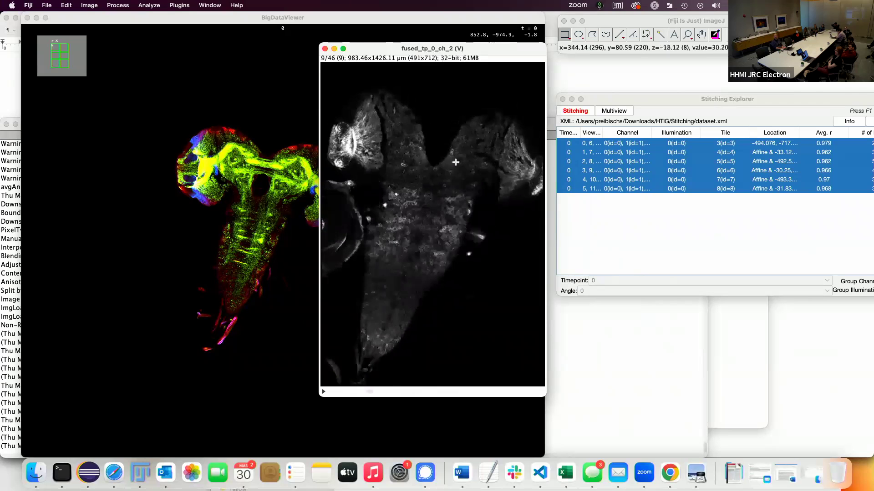
{"action": "scroll", "coordinate": [456, 162], "scroll_direction": "up", "scroll_amount": 2}
{"action": "scroll", "coordinate": [456, 162], "scroll_direction": "down", "scroll_amount": 2}
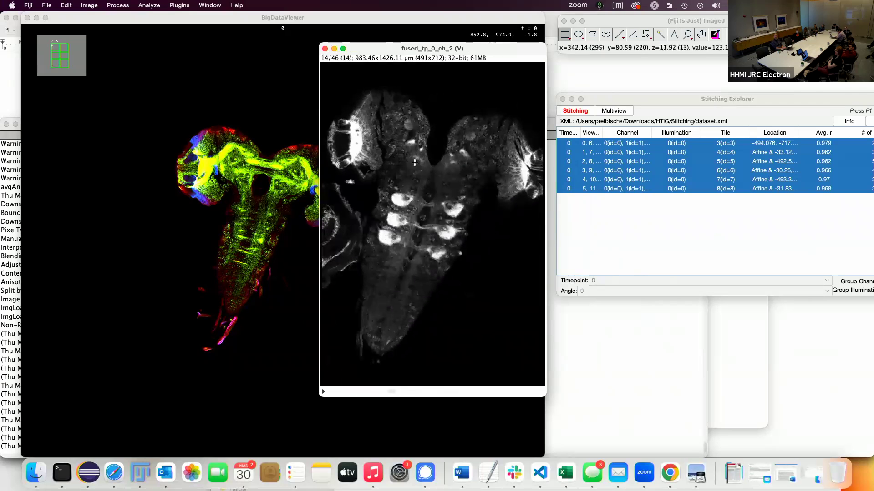
{"action": "scroll", "coordinate": [352, 137], "scroll_direction": "up", "scroll_amount": 6}
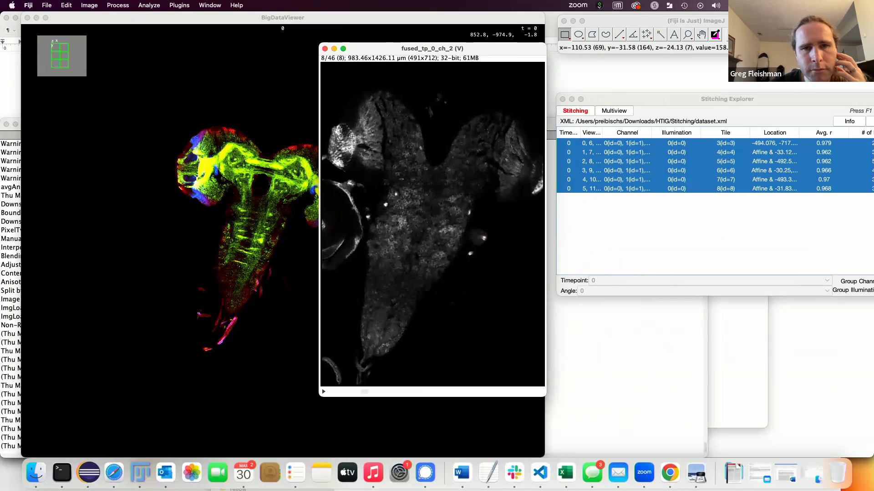
{"action": "scroll", "coordinate": [352, 137], "scroll_direction": "down", "scroll_amount": 11}
{"action": "scroll", "coordinate": [352, 137], "scroll_direction": "up", "scroll_amount": 5}
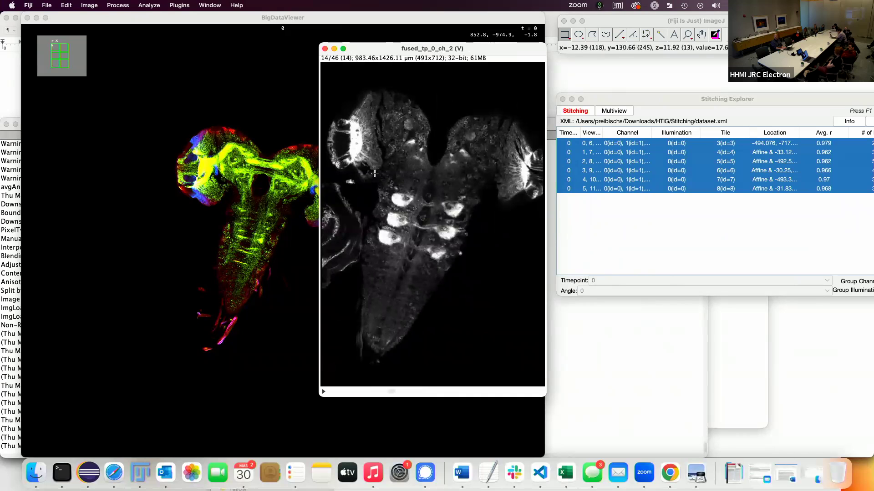
{"action": "scroll", "coordinate": [367, 160], "scroll_direction": "up", "scroll_amount": 5}
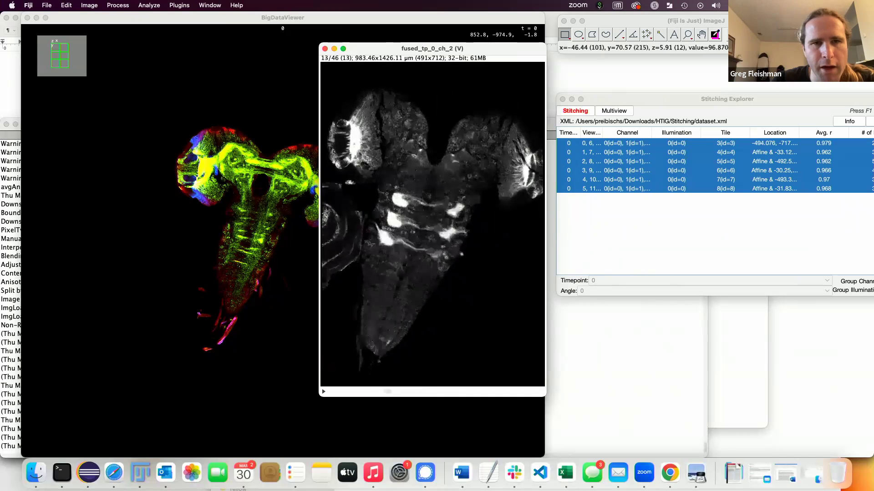
{"action": "scroll", "coordinate": [367, 159], "scroll_direction": "down", "scroll_amount": 10}
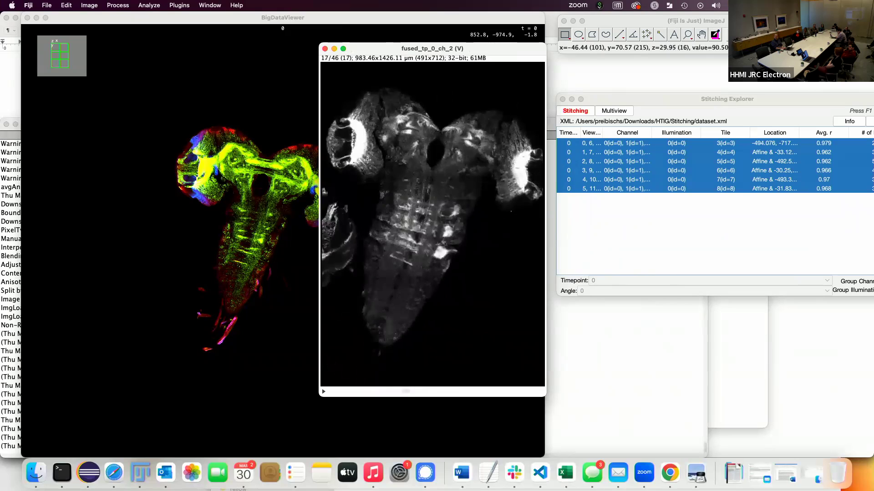
{"action": "left_click", "coordinate": [324, 49]}
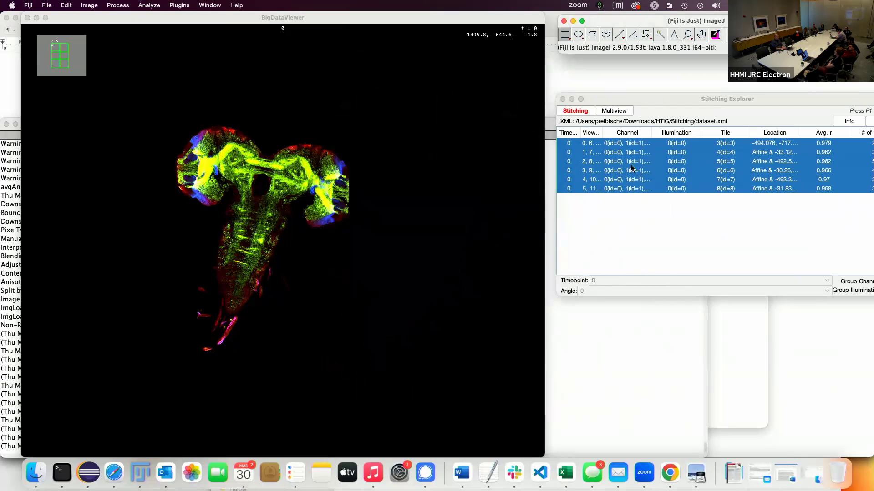
- Open Image Fusion for the six selected tiles and set the pixel type to 8-bit unsigned integer
{"action": "right_click", "coordinate": [610, 169]}
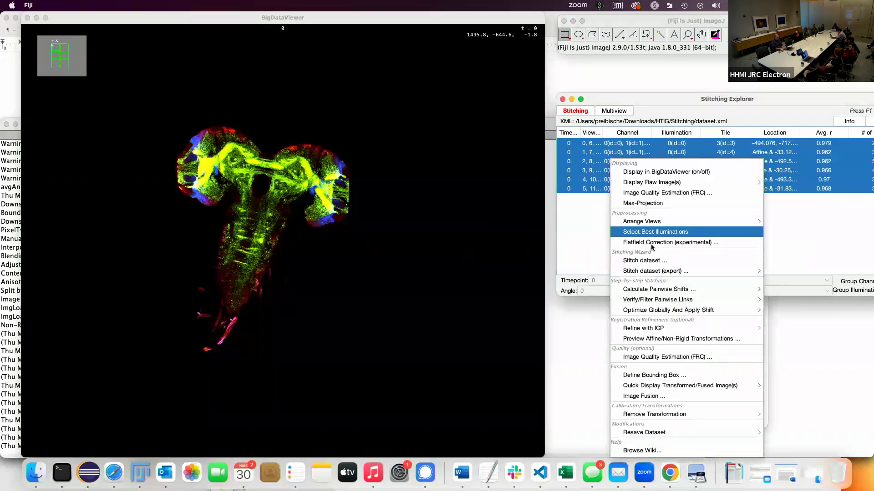
{"action": "left_click", "coordinate": [646, 395]}
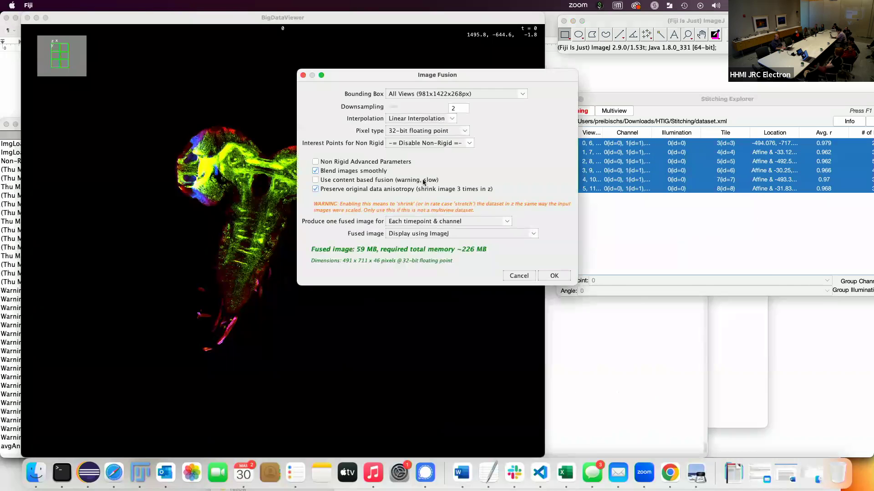
{"action": "left_click", "coordinate": [407, 131]}
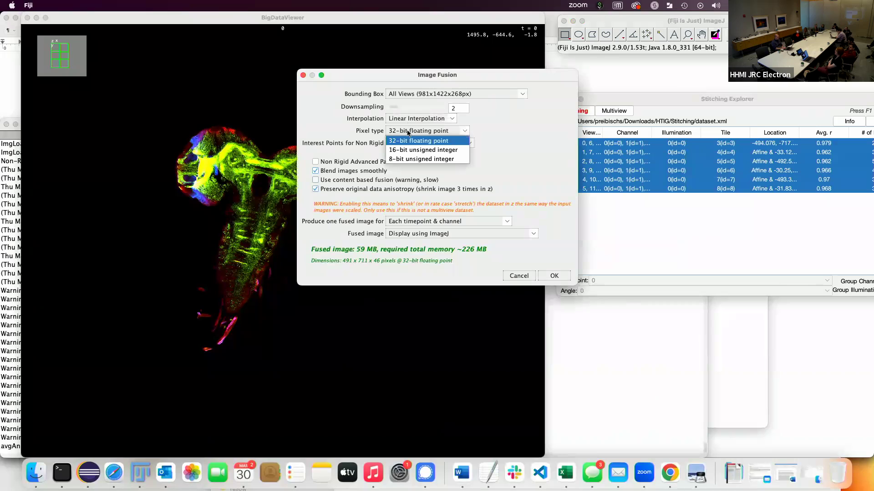
{"action": "left_click", "coordinate": [415, 160]}
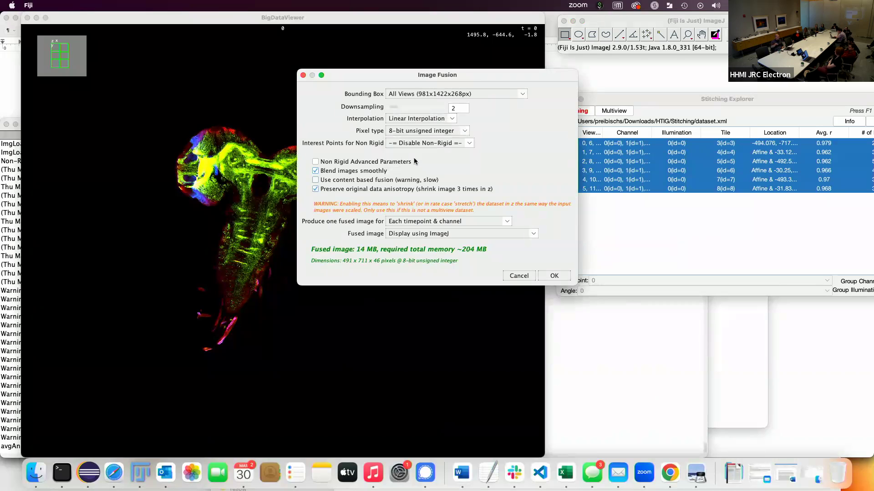
{"action": "left_click", "coordinate": [425, 223]}
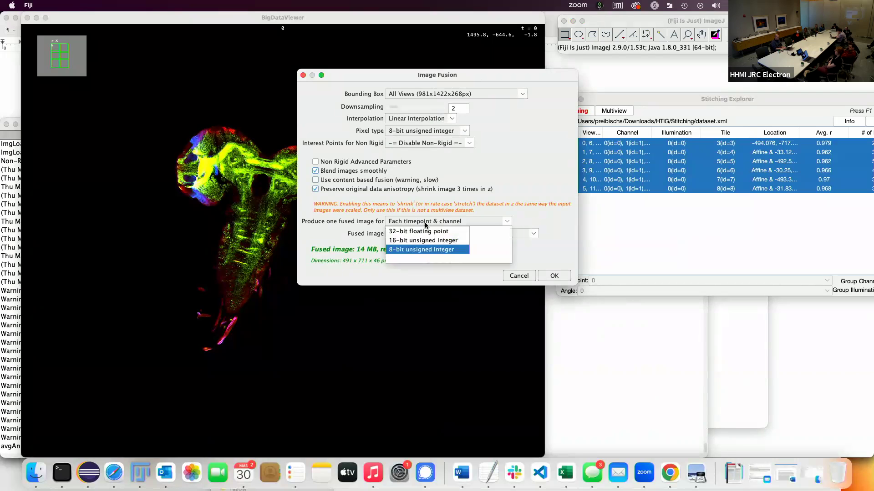
{"action": "left_click", "coordinate": [482, 212]}
- Set the fused image output to ZARR/N5/HDF5 export using N5-API with a downsampling of 1, and confirm the fusion settings
{"action": "left_click", "coordinate": [472, 233]}
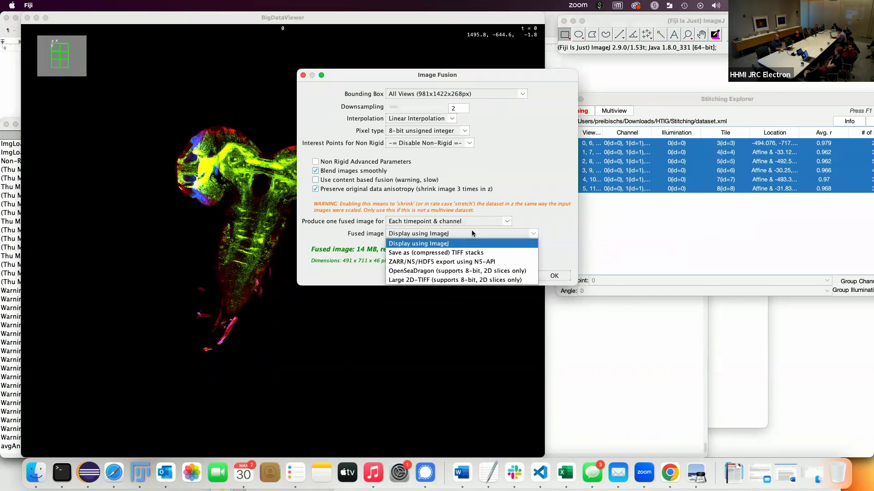
{"action": "left_click", "coordinate": [466, 259]}
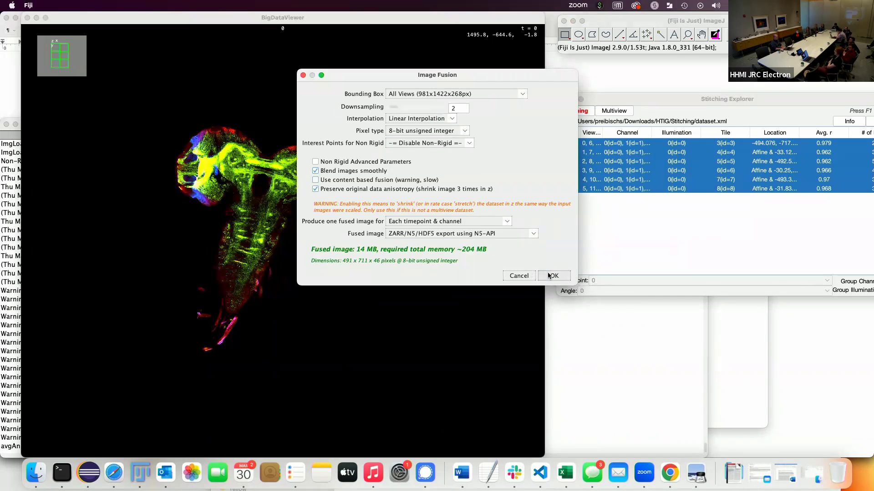
{"action": "left_click_drag", "start_coordinate": [394, 108], "coordinate": [375, 109]}
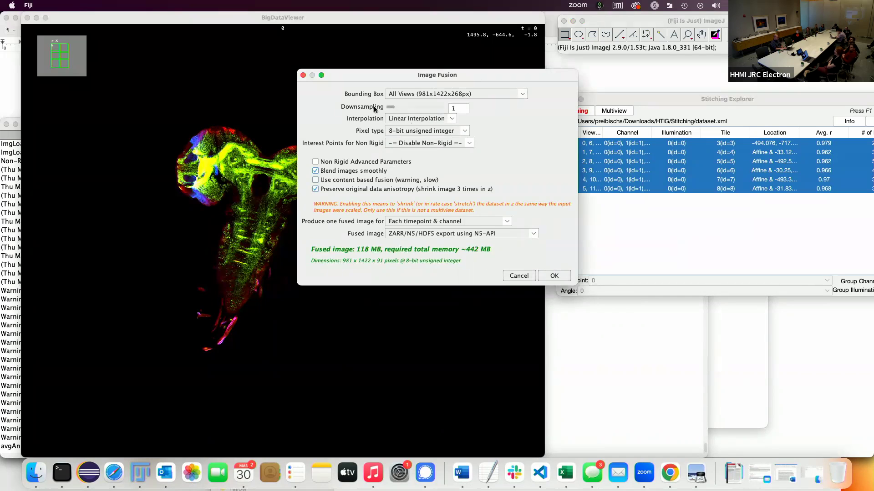
{"action": "left_click", "coordinate": [561, 275]}
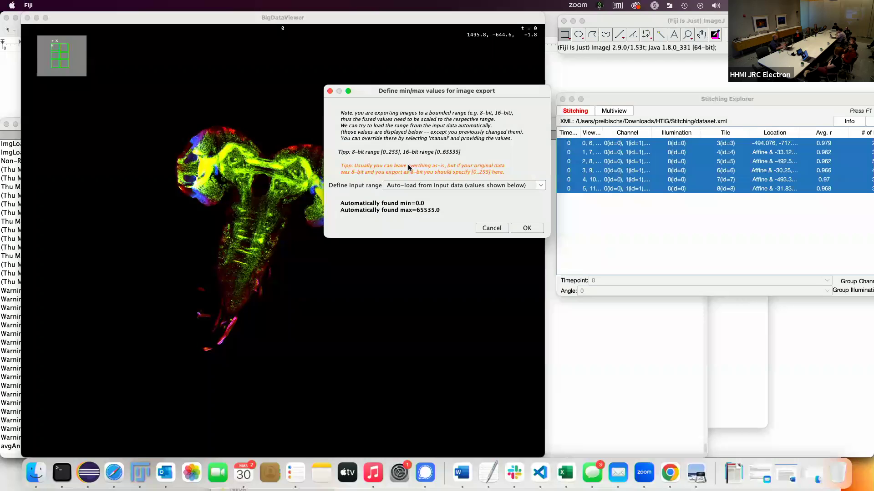
- Choose to manually define the range of input data for the 8-bit export and confirm
{"action": "left_click", "coordinate": [419, 184]}
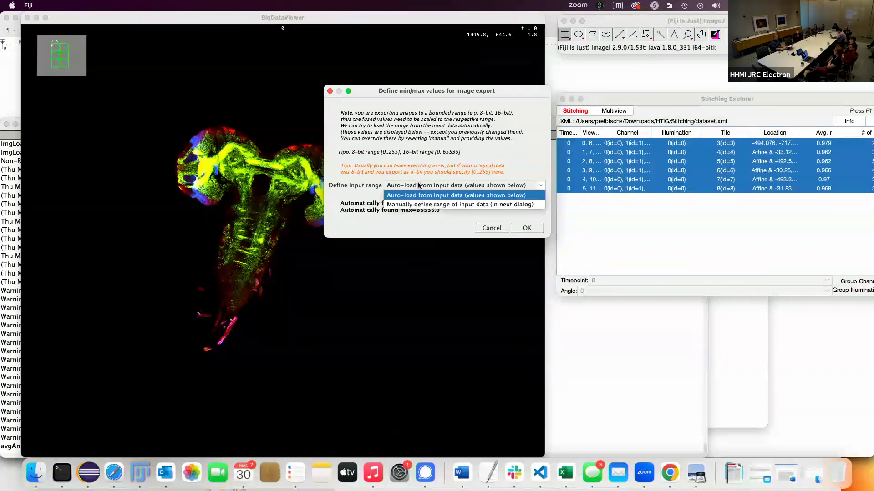
{"action": "left_click", "coordinate": [467, 204]}
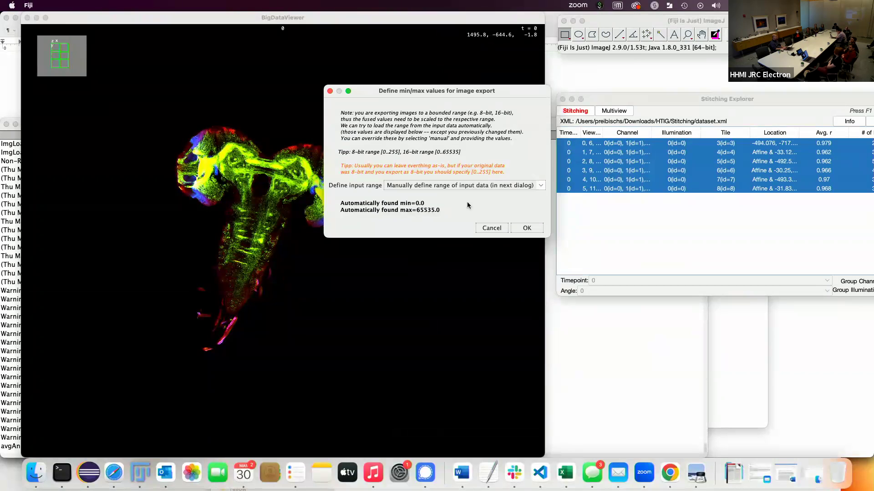
{"action": "left_click", "coordinate": [537, 229]}
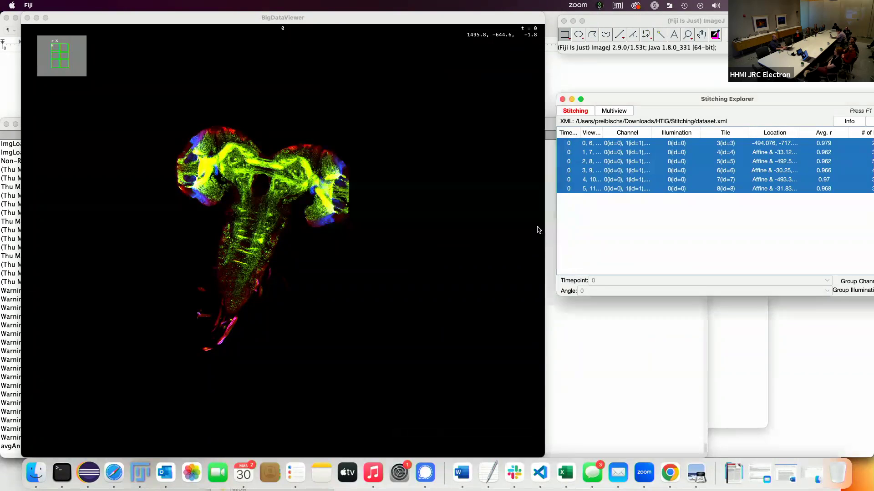
{"action": "double_click", "coordinate": [471, 144]}
{"action": "type", "text": "255"}
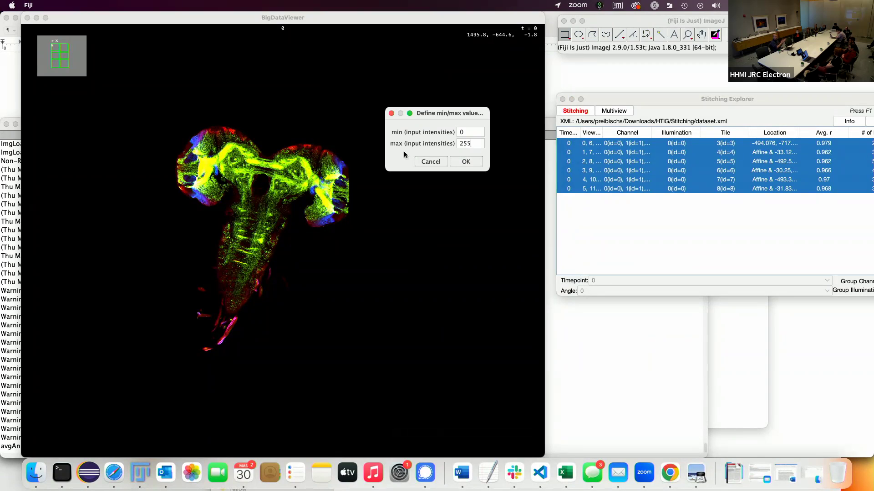
{"action": "left_click", "coordinate": [471, 163]}
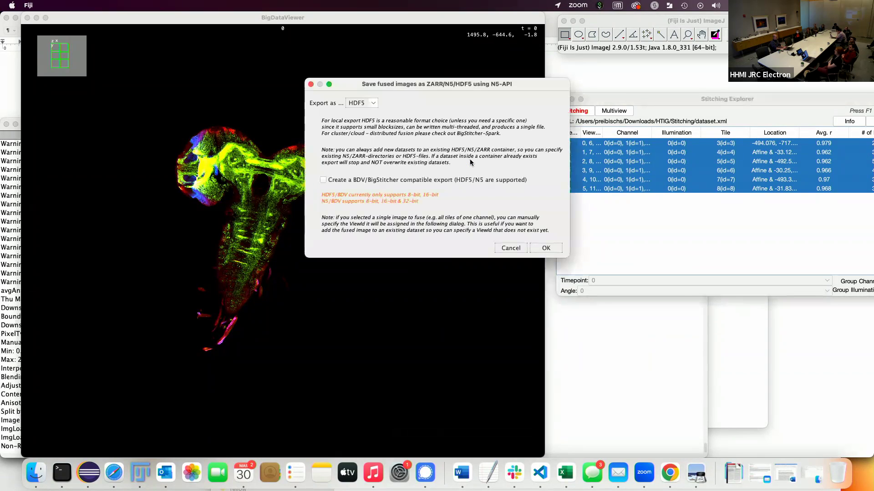
{"action": "left_click", "coordinate": [372, 104]}
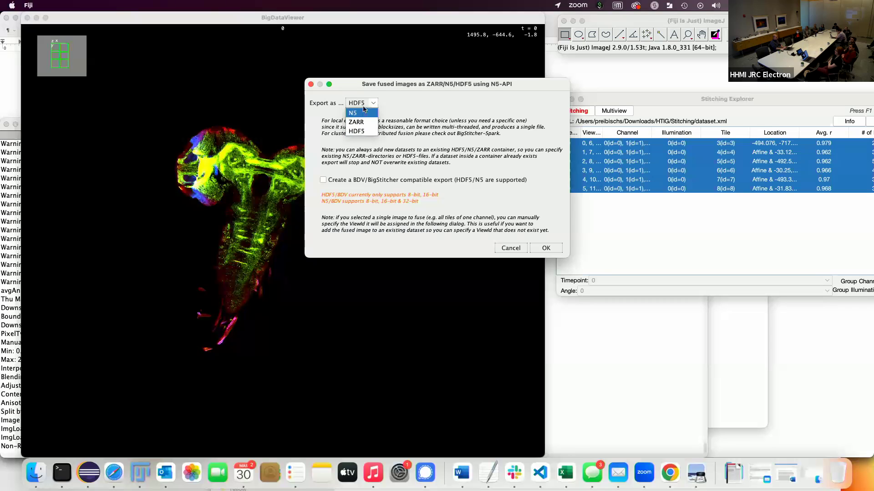
{"action": "left_click", "coordinate": [364, 131]}
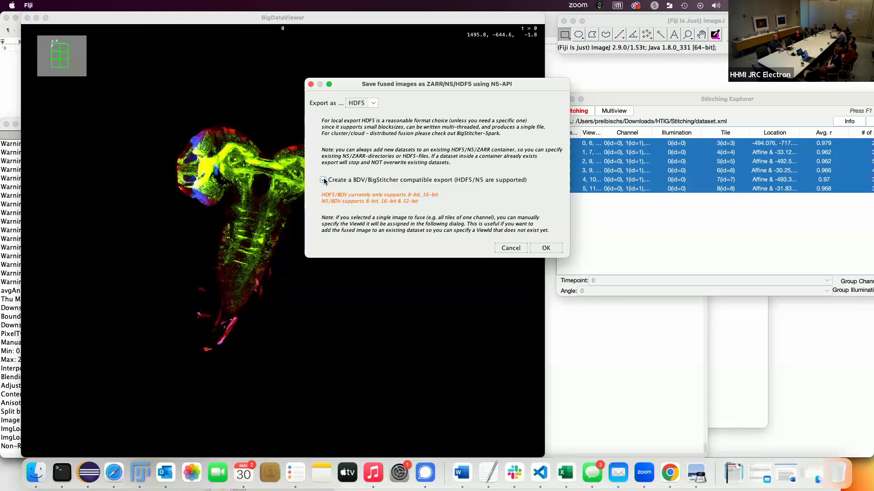
{"action": "left_click", "coordinate": [542, 247]}
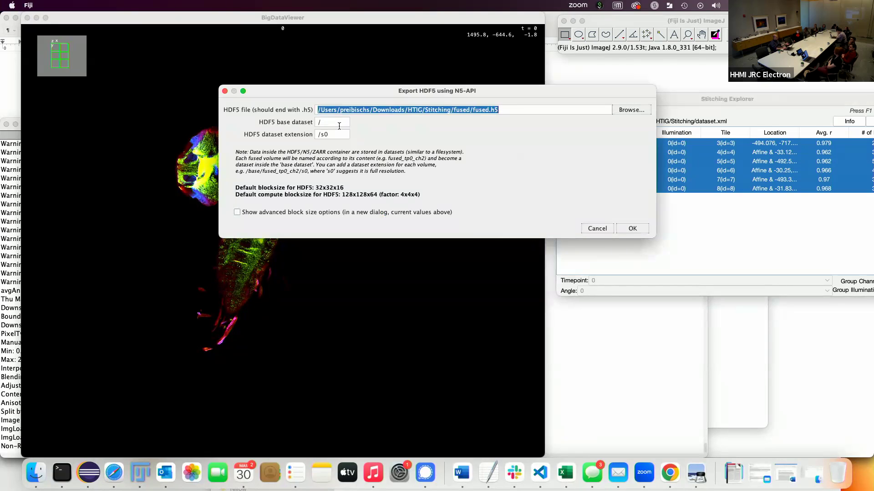
{"action": "left_click", "coordinate": [339, 126]}
{"action": "left_click", "coordinate": [340, 135]}
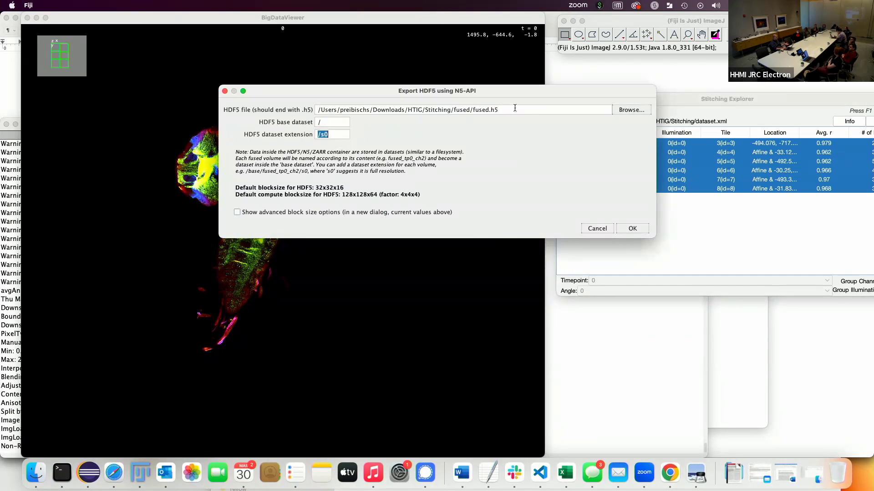
{"action": "left_click", "coordinate": [330, 122]}
{"action": "type", "text": "hallojimmy"}
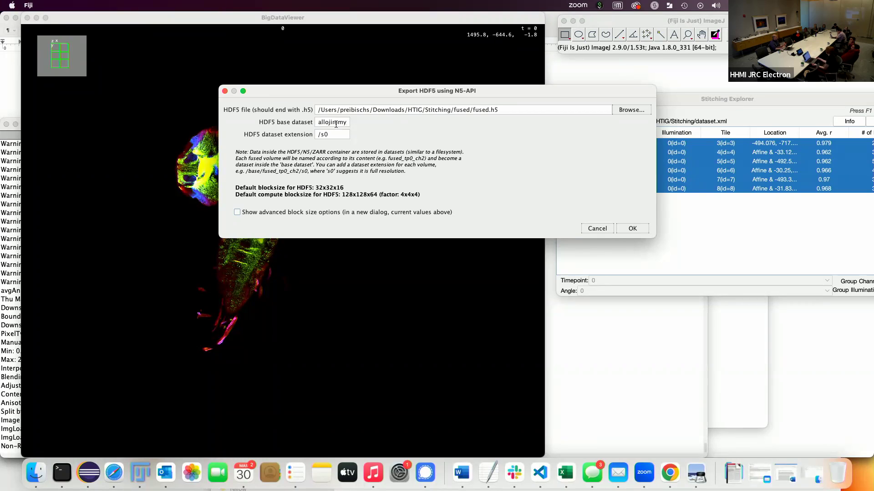
{"action": "left_click", "coordinate": [603, 230]}
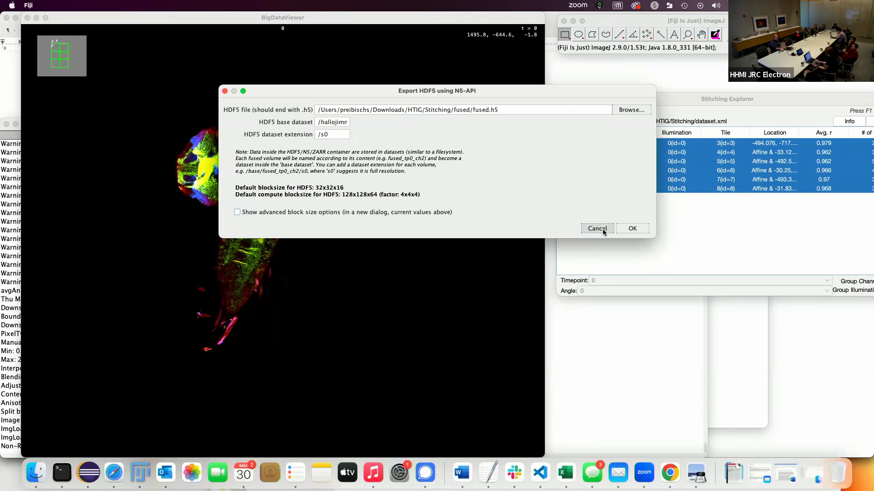
- Reopen Image Fusion for the six selected tiles and accept the ZARR/N5/HDF5 fusion settings and the manually defined input range
{"action": "right_click", "coordinate": [605, 181]}
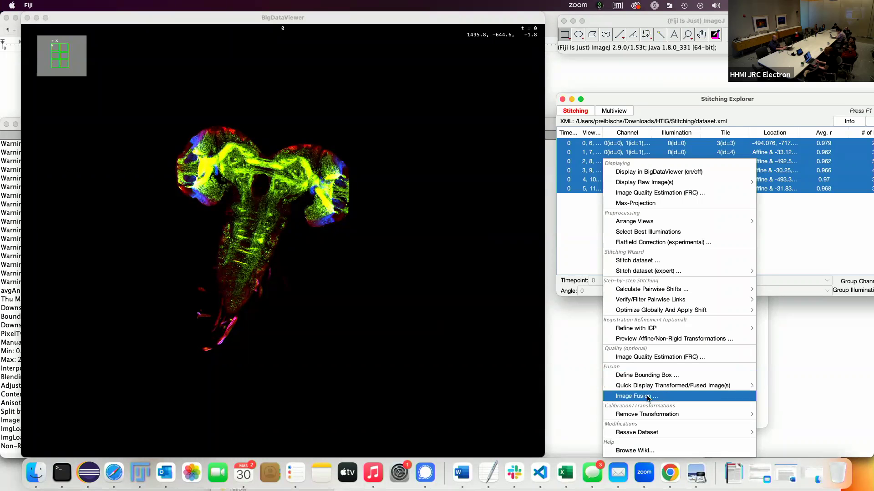
{"action": "left_click", "coordinate": [650, 396]}
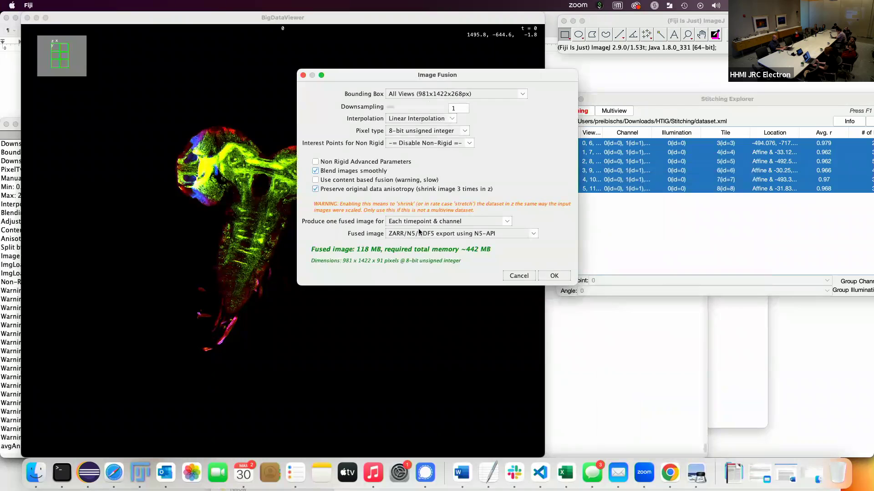
{"action": "left_click", "coordinate": [554, 276]}
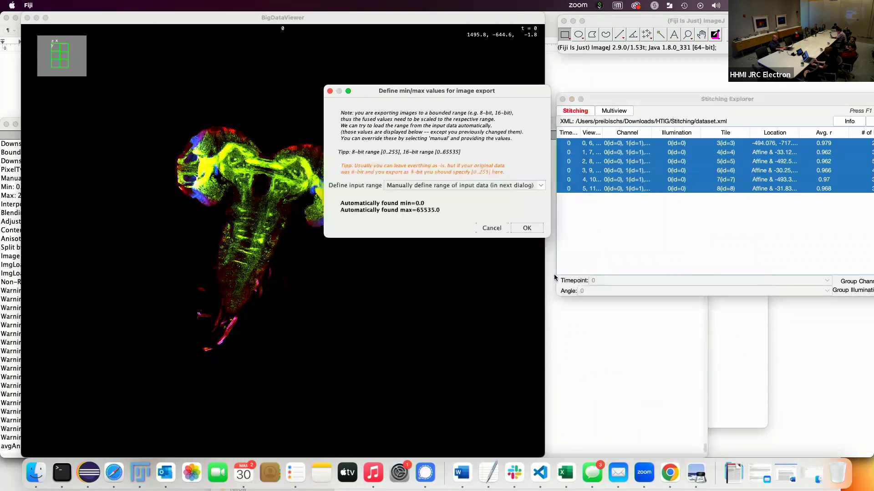
{"action": "left_click", "coordinate": [527, 228]}
- Set the maximum input intensity to 255 and choose a BDV/BigStitcher compatible HDF5 export
{"action": "double_click", "coordinate": [469, 144]}
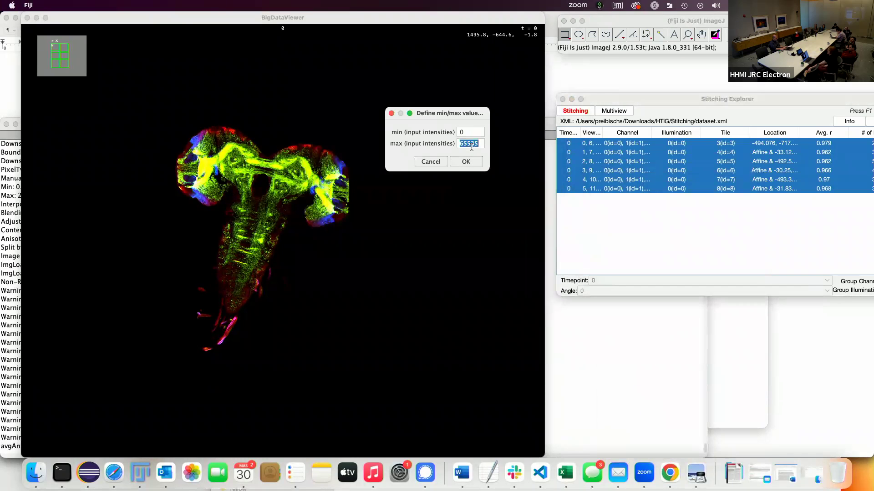
{"action": "type", "text": "255"}
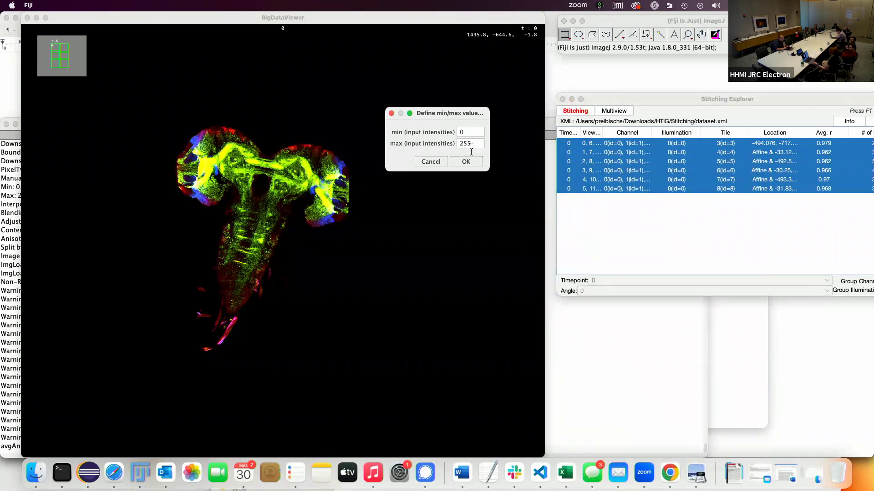
{"action": "left_click", "coordinate": [466, 161]}
{"action": "left_click", "coordinate": [349, 180]}
{"action": "left_click", "coordinate": [544, 247]}
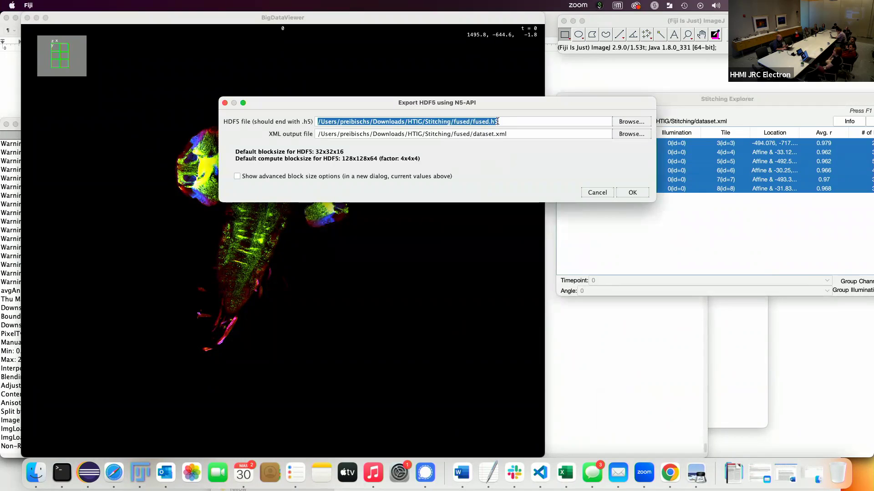
- Start the HDF5 export to fused/fused.h5 with XML output fused/dataset.xml, keeping the default block sizes
{"action": "left_click", "coordinate": [517, 134]}
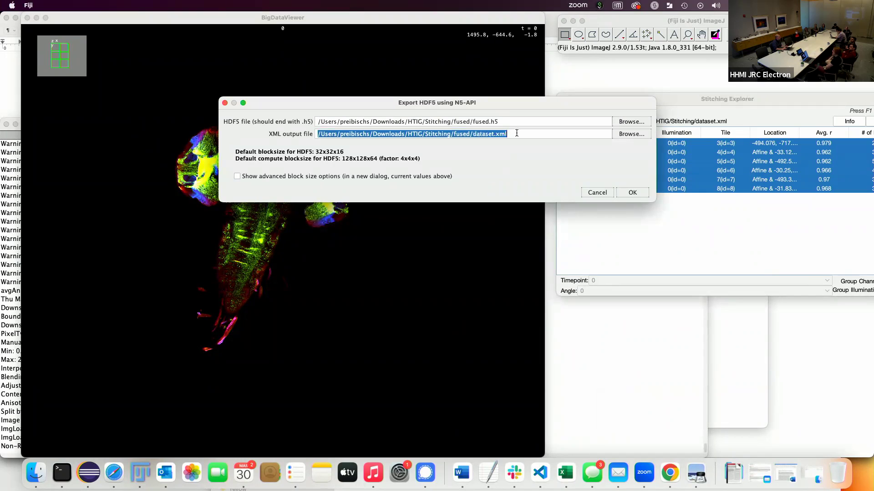
{"action": "left_click", "coordinate": [516, 133]}
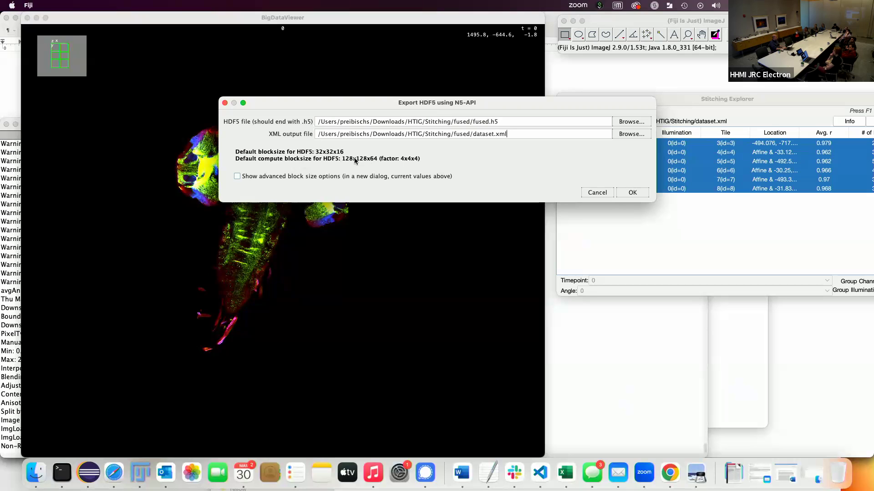
{"action": "left_click", "coordinate": [269, 176]}
{"action": "left_click", "coordinate": [268, 176]}
{"action": "left_click", "coordinate": [632, 193]}
{"action": "left_click", "coordinate": [633, 193]}
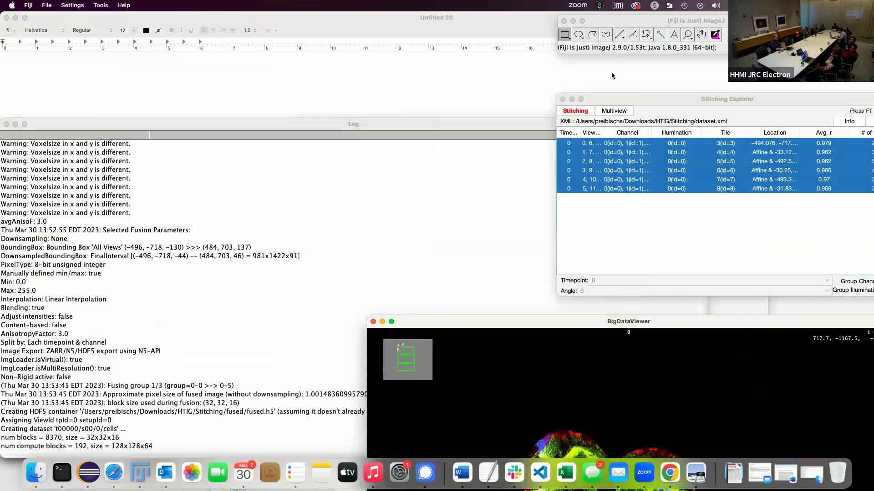
- Save the stitched dataset's XML and close the Stitching Explorer together with its BigDataViewer window
{"action": "left_click_drag", "start_coordinate": [634, 22], "coordinate": [539, 39]}
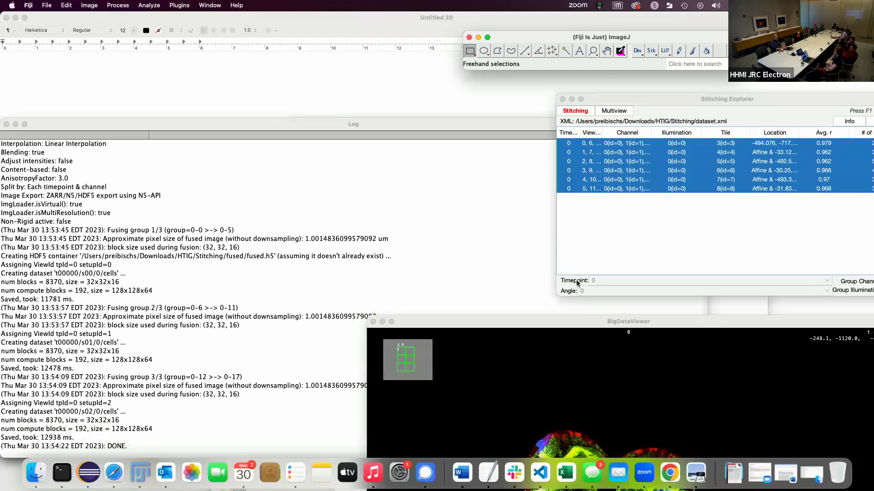
{"action": "left_click_drag", "start_coordinate": [754, 100], "coordinate": [609, 106]}
{"action": "left_click", "coordinate": [738, 128]}
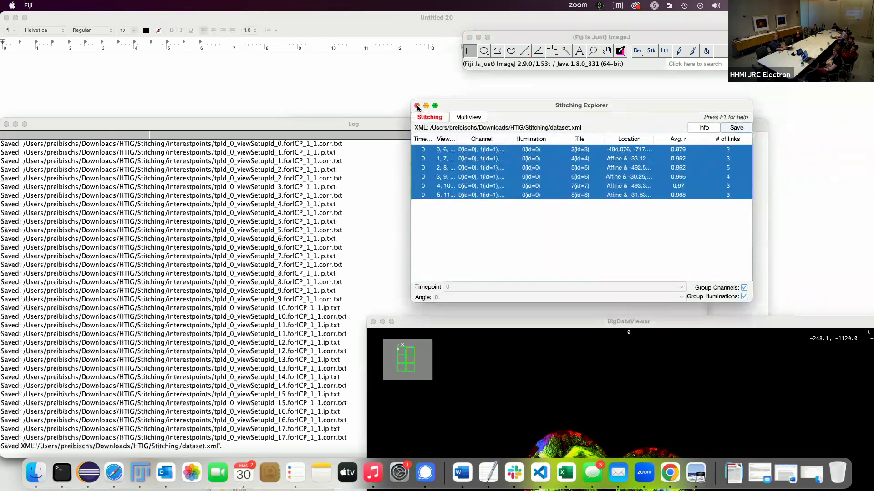
{"action": "left_click", "coordinate": [417, 106]}
{"action": "left_click", "coordinate": [372, 323]}
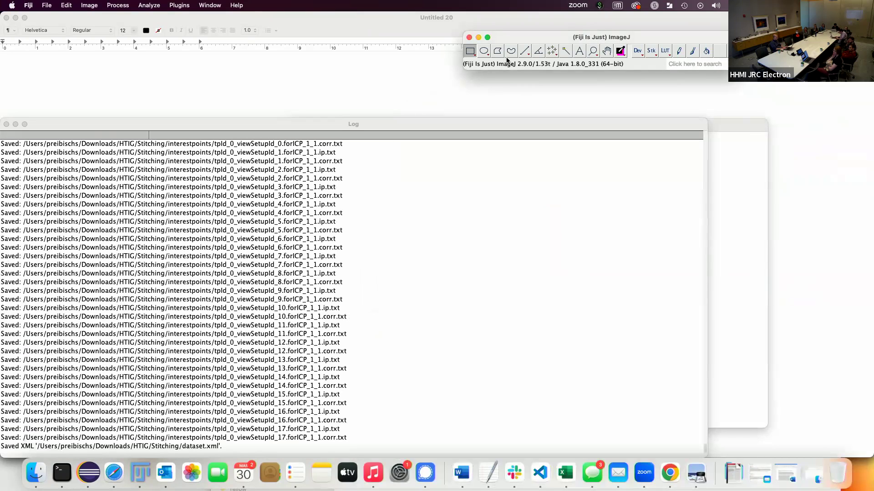
- Start BigStitcher and load the fused dataset from Stitching/fused/dataset.xml
{"action": "left_click_drag", "start_coordinate": [545, 41], "coordinate": [279, 53]}
{"action": "left_click", "coordinate": [179, 5]}
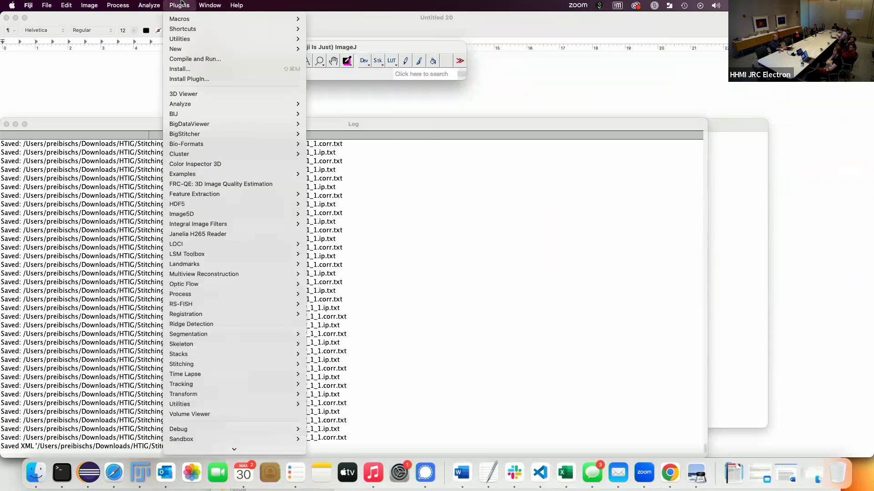
{"action": "mouse_move", "coordinate": [273, 133]}
{"action": "left_click", "coordinate": [326, 158]}
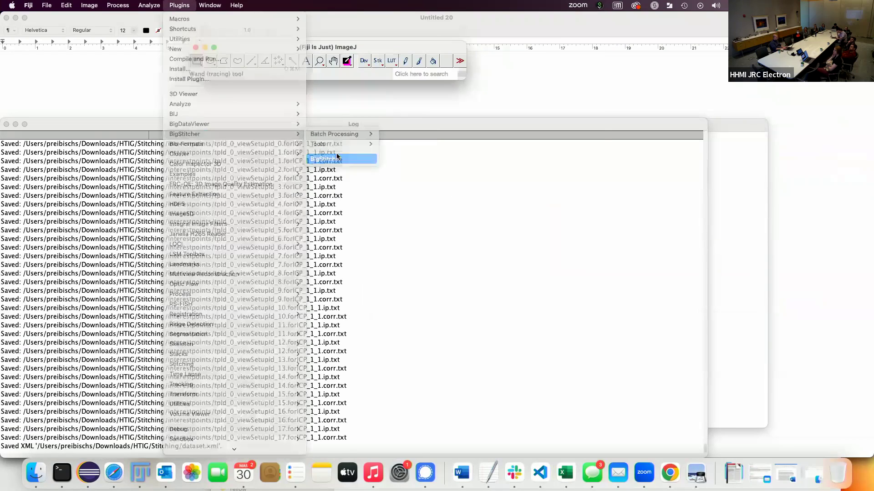
{"action": "left_click", "coordinate": [445, 117]}
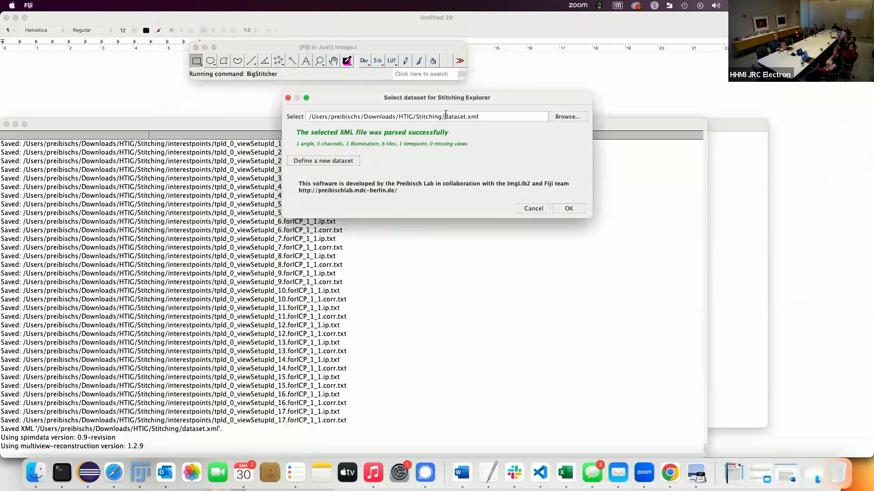
{"action": "type", "text": "df"}
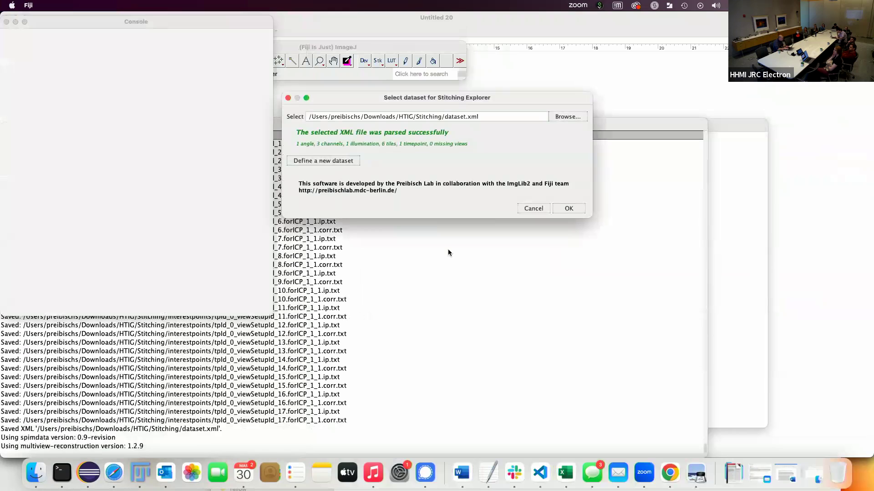
{"action": "key", "text": "BackSpace"}
{"action": "key", "text": "BackSpace"}
{"action": "type", "text": "f"}
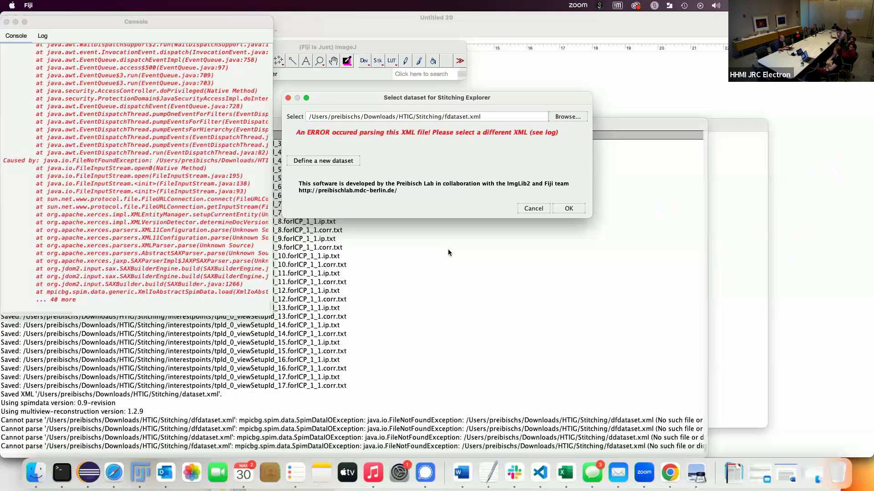
{"action": "type", "text": "used/"}
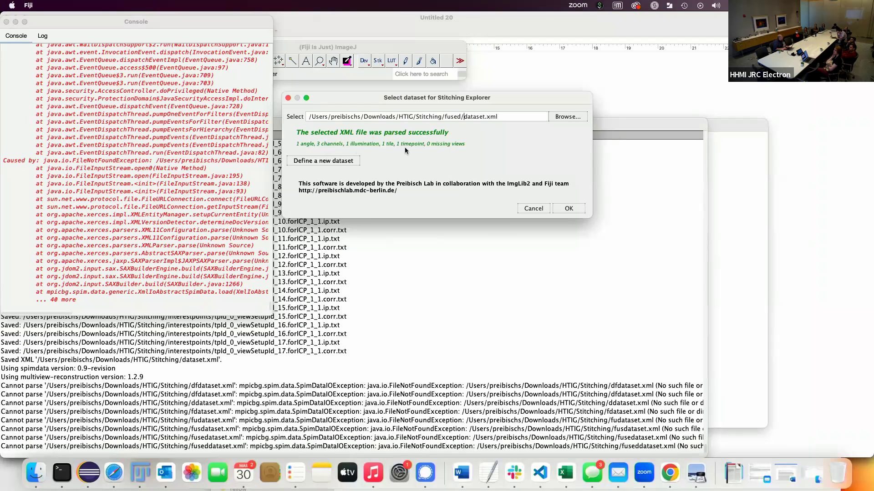
{"action": "left_click", "coordinate": [569, 208]}
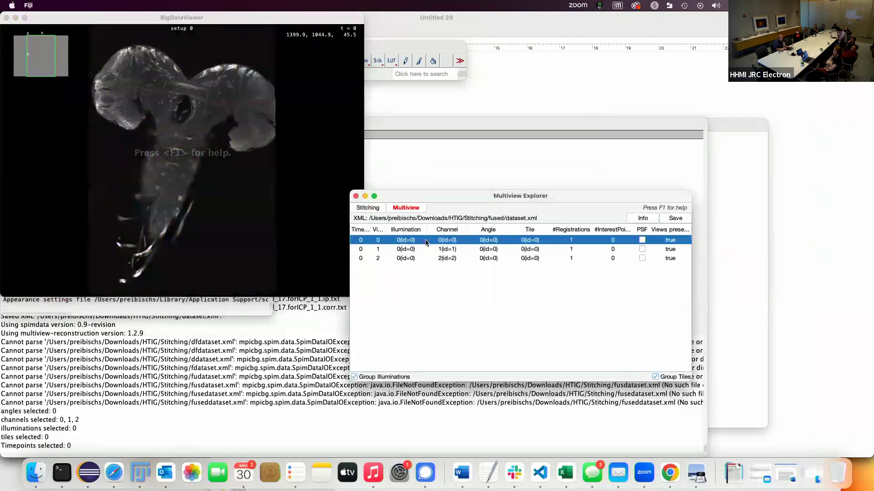
- Display all three fused channels together in BigDataViewer, and close the viewer and the console window
{"action": "left_click_drag", "start_coordinate": [446, 202], "coordinate": [503, 167]}
{"action": "left_click", "coordinate": [483, 223], "text": "shift"}
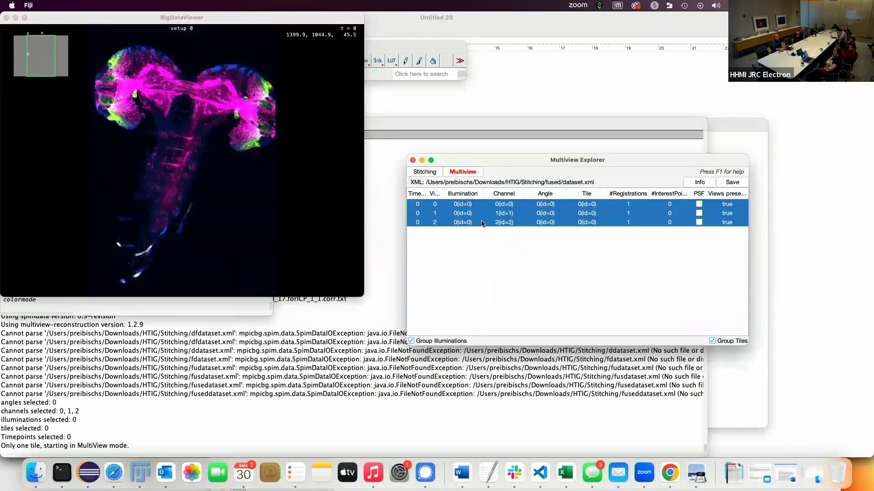
{"action": "left_click", "coordinate": [7, 18]}
{"action": "left_click", "coordinate": [7, 15]}
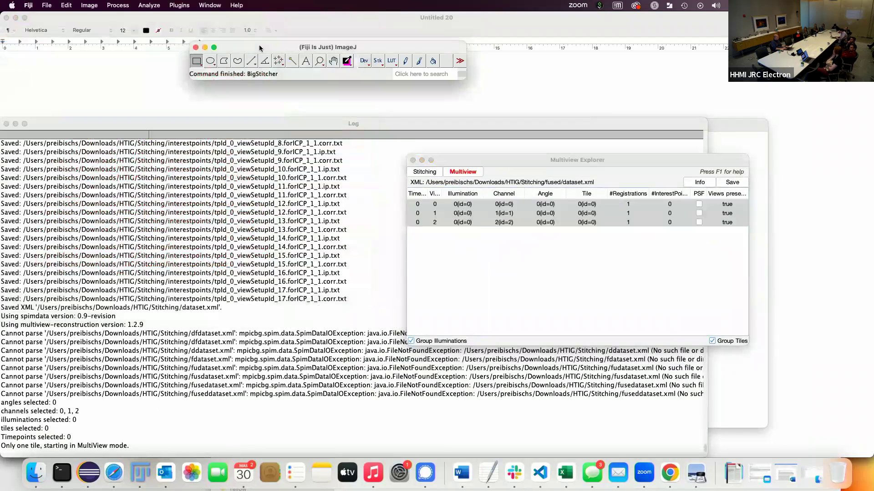
- Open fused.h5 from the Stitching/fused folder with the HDF5 file loader
{"action": "left_click", "coordinate": [179, 5]}
{"action": "mouse_move", "coordinate": [287, 204]}
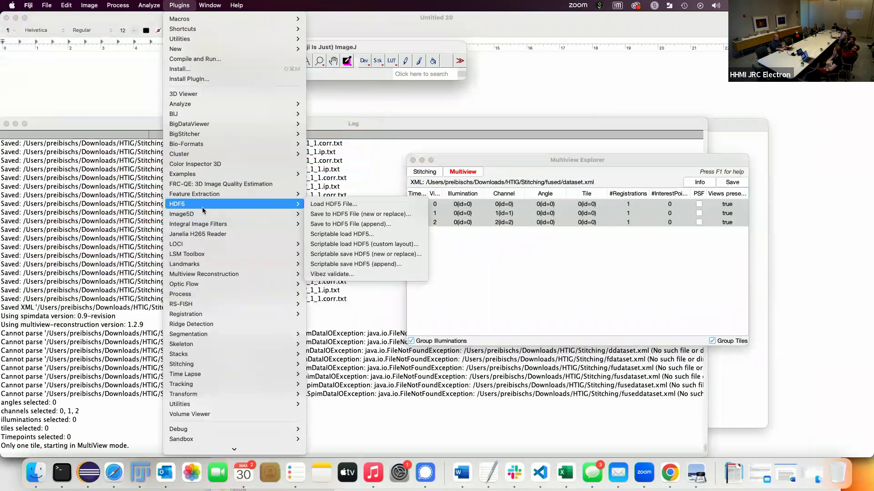
{"action": "left_click", "coordinate": [324, 205]}
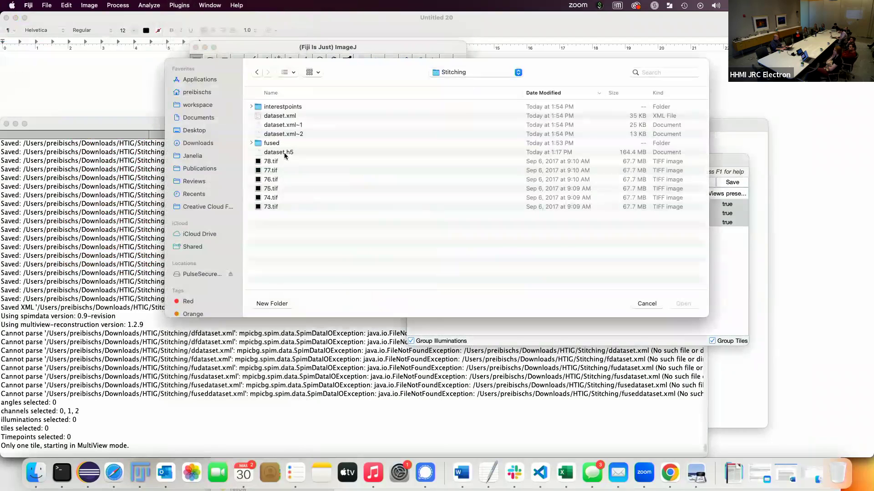
{"action": "left_click", "coordinate": [464, 77]}
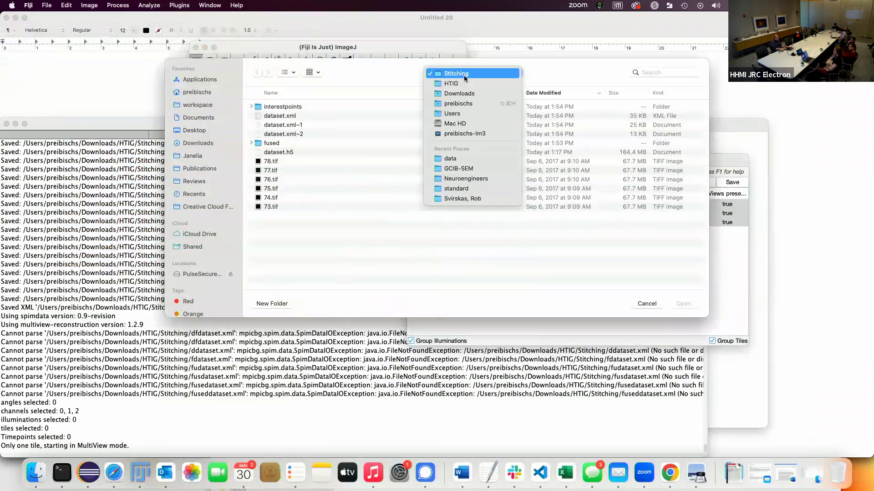
{"action": "left_click", "coordinate": [291, 154]}
{"action": "double_click", "coordinate": [277, 144]}
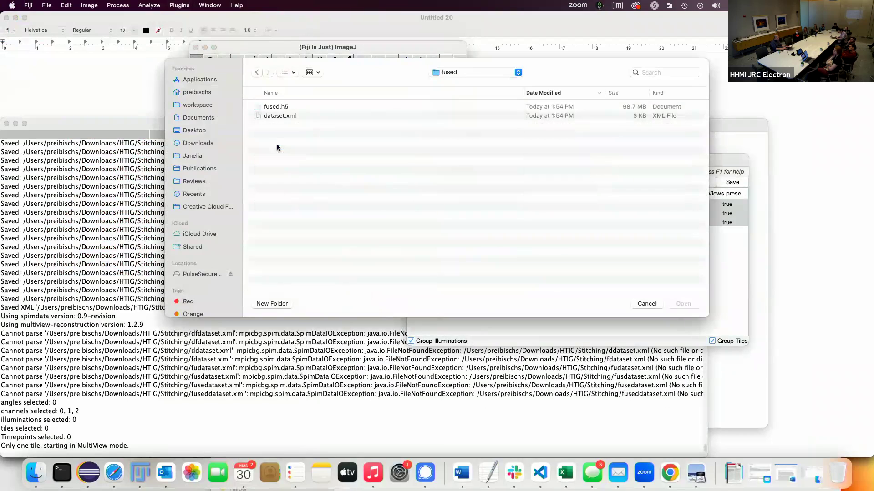
{"action": "left_click", "coordinate": [289, 109]}
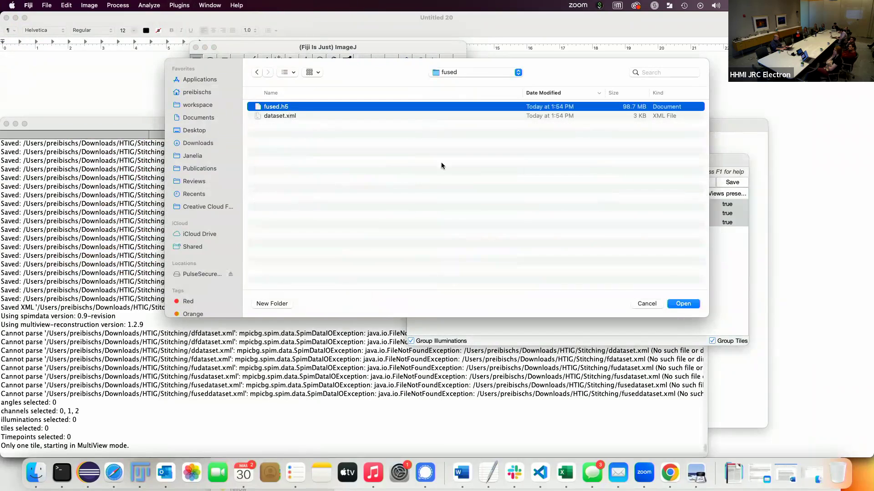
{"action": "left_click", "coordinate": [689, 304]}
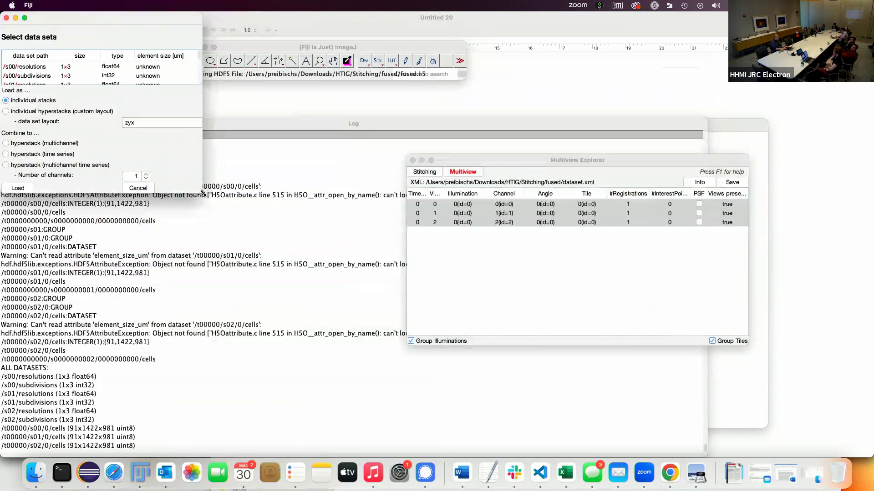
- Load the /t00000/s00/0/cells dataset as an individual stack, and close it after browsing its slices
{"action": "left_click_drag", "start_coordinate": [202, 193], "coordinate": [429, 361]}
{"action": "left_click", "coordinate": [46, 126]}
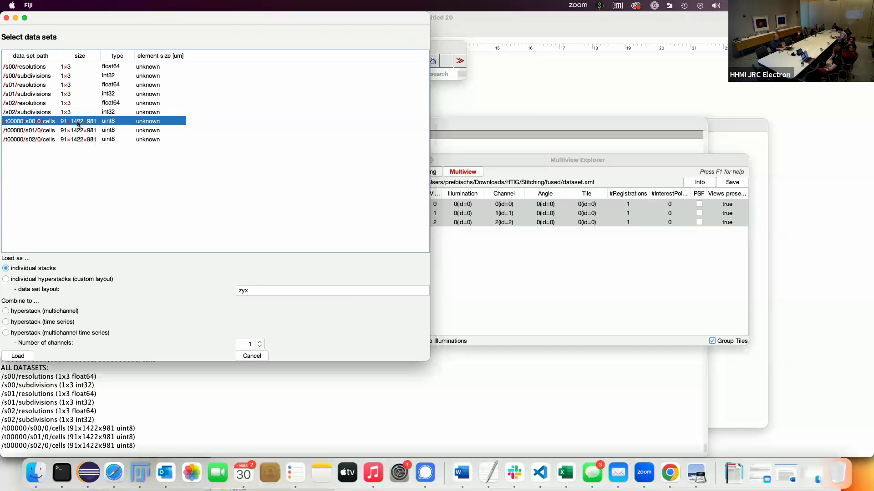
{"action": "left_click", "coordinate": [20, 357]}
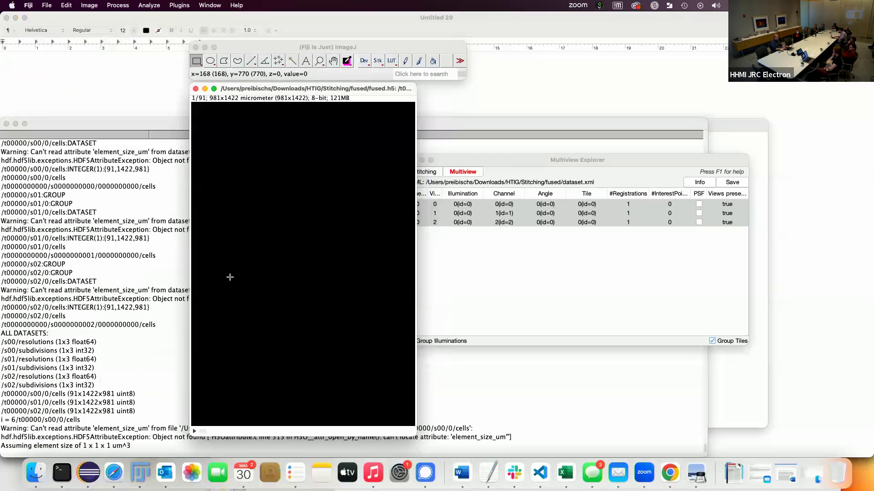
{"action": "scroll", "coordinate": [230, 277], "scroll_direction": "down", "scroll_amount": 20}
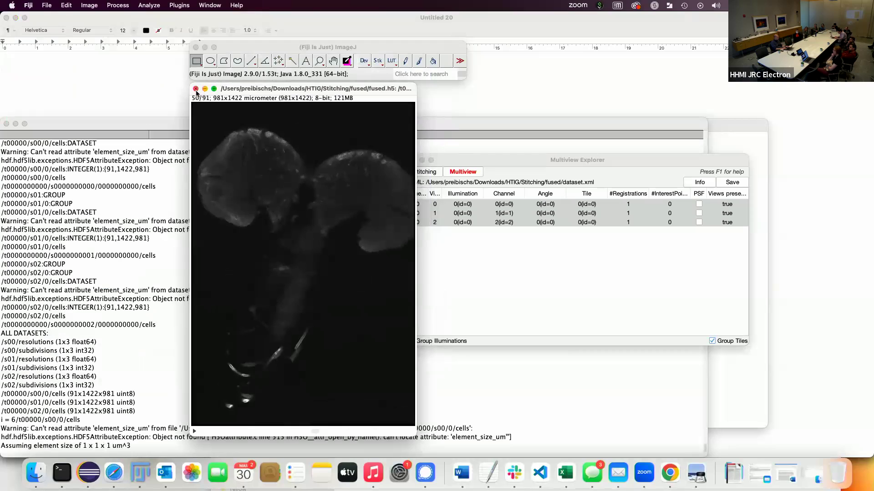
{"action": "left_click", "coordinate": [196, 88]}
- Open the N5 import dialog and enlarge its window
{"action": "left_click", "coordinate": [47, 5]}
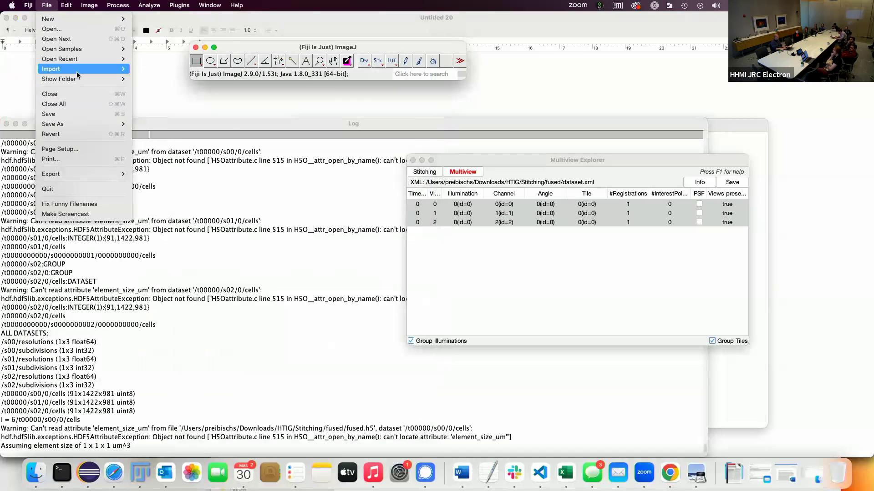
{"action": "mouse_move", "coordinate": [76, 73]}
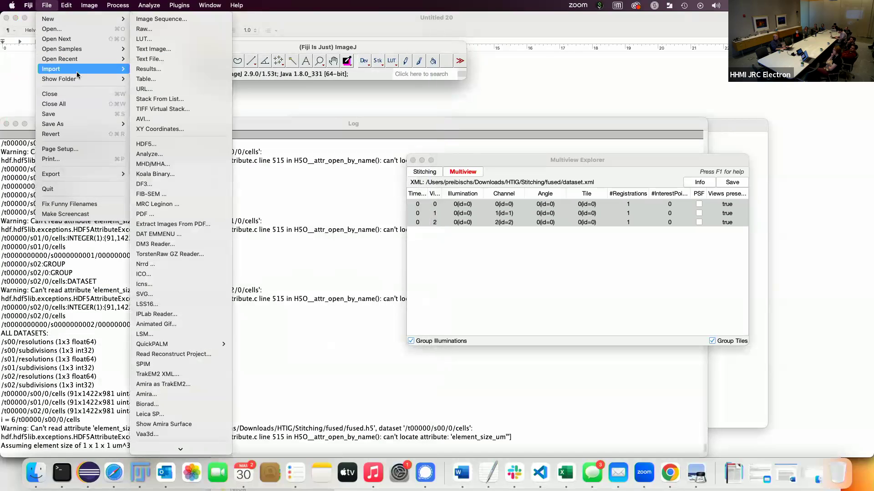
{"action": "scroll", "coordinate": [182, 430], "scroll_direction": "down", "scroll_amount": 3}
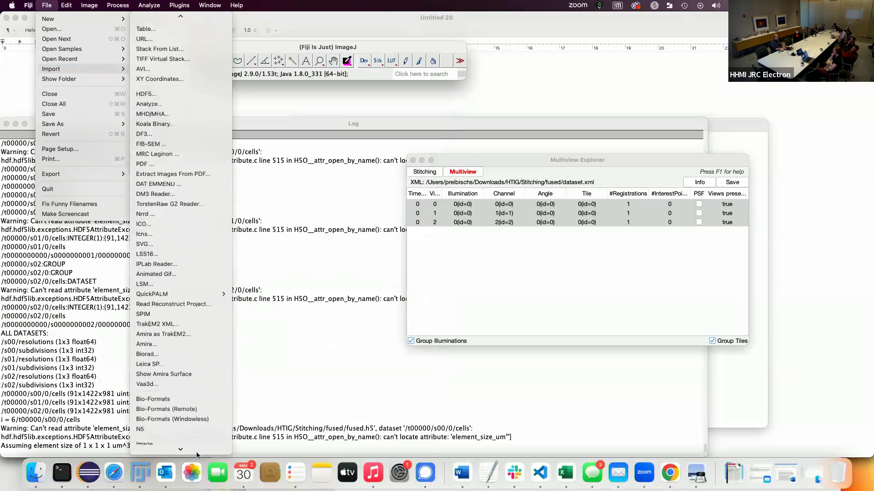
{"action": "left_click", "coordinate": [181, 425]}
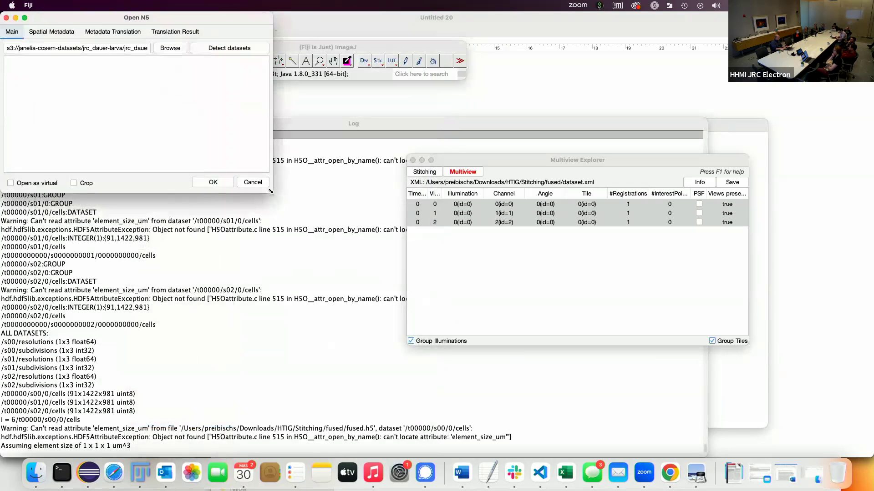
{"action": "left_click_drag", "start_coordinate": [271, 191], "coordinate": [402, 285]}
- Switch to Finder, open the Stitching/fused folder, and try to transfer fused.h5 into the N5 import path
{"action": "left_click", "coordinate": [36, 473]}
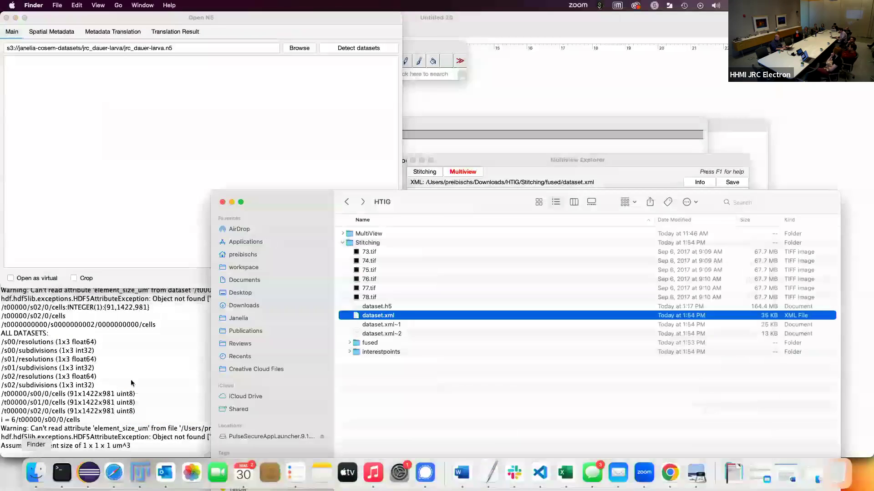
{"action": "double_click", "coordinate": [370, 343]}
{"action": "left_click", "coordinate": [367, 243]}
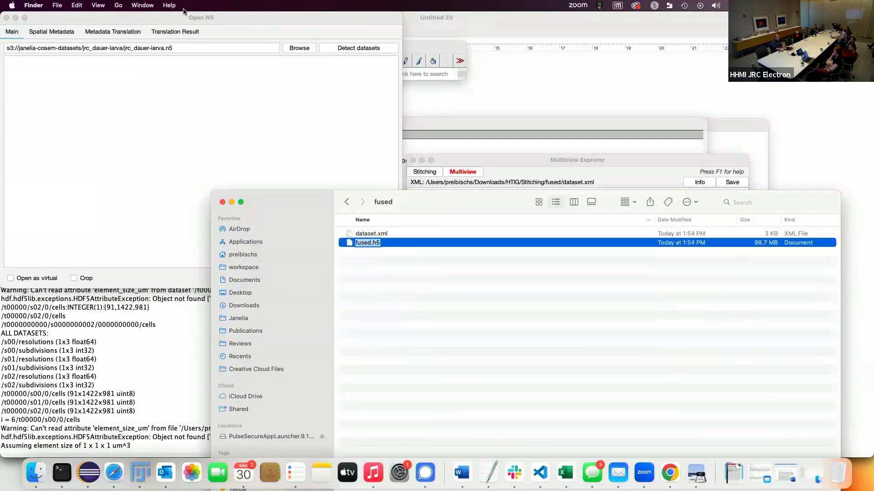
{"action": "left_click", "coordinate": [352, 242]}
{"action": "left_click_drag", "start_coordinate": [352, 243], "coordinate": [190, 48]}
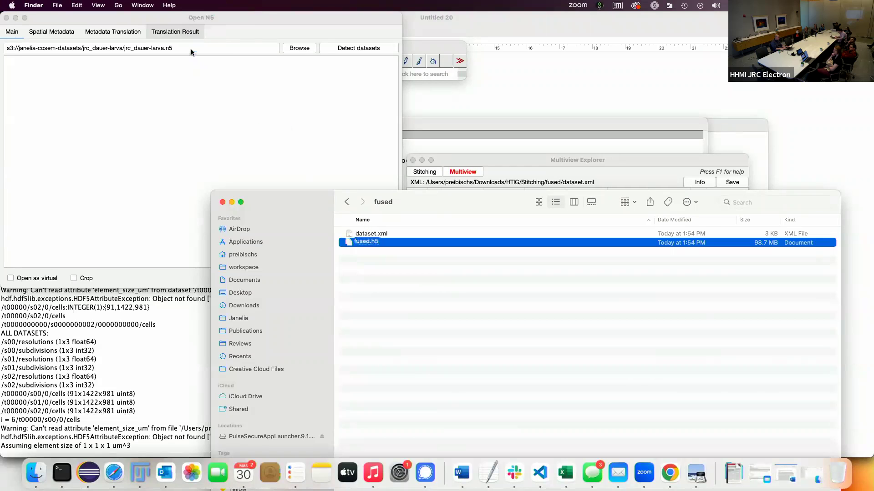
- Clear the N5 import path and try again to insert fused.h5 from the Finder window
{"action": "left_click", "coordinate": [197, 48]}
{"action": "key", "text": "super+a"}
{"action": "key", "text": "BackSpace"}
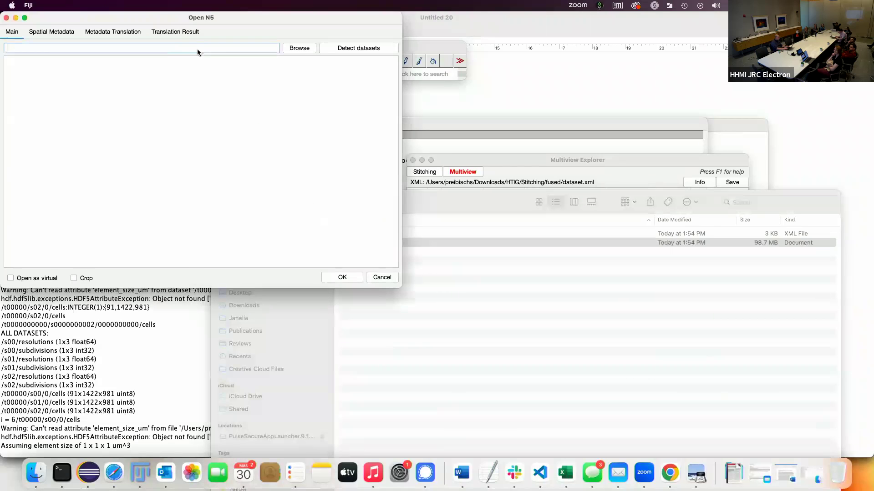
{"action": "left_click", "coordinate": [381, 244]}
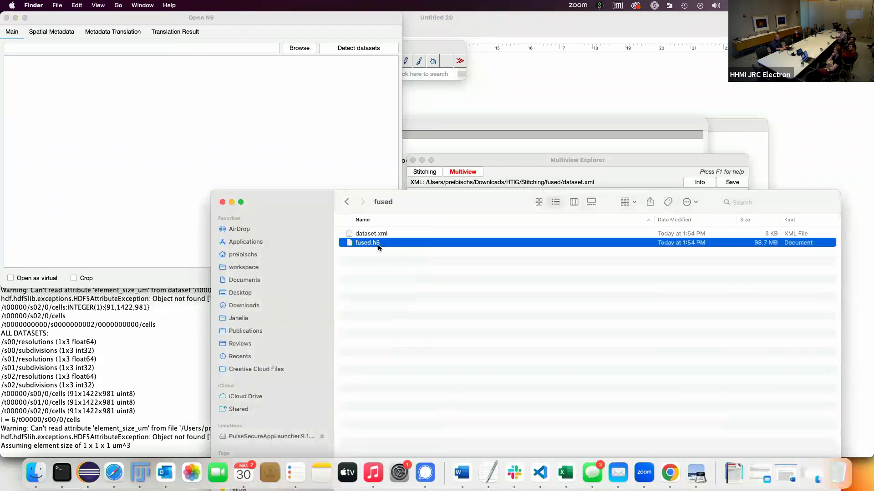
{"action": "left_click_drag", "start_coordinate": [279, 95], "coordinate": [273, 54]}
{"action": "left_click", "coordinate": [277, 57]}
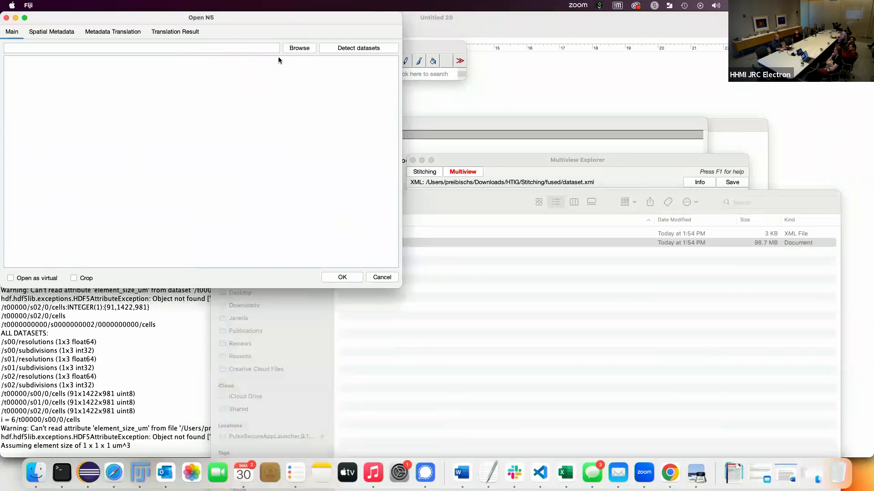
- Browse to the Downloads folder for the N5 import source, and show its contents as a detailed list
{"action": "left_click", "coordinate": [299, 48]}
{"action": "left_click", "coordinate": [196, 93]}
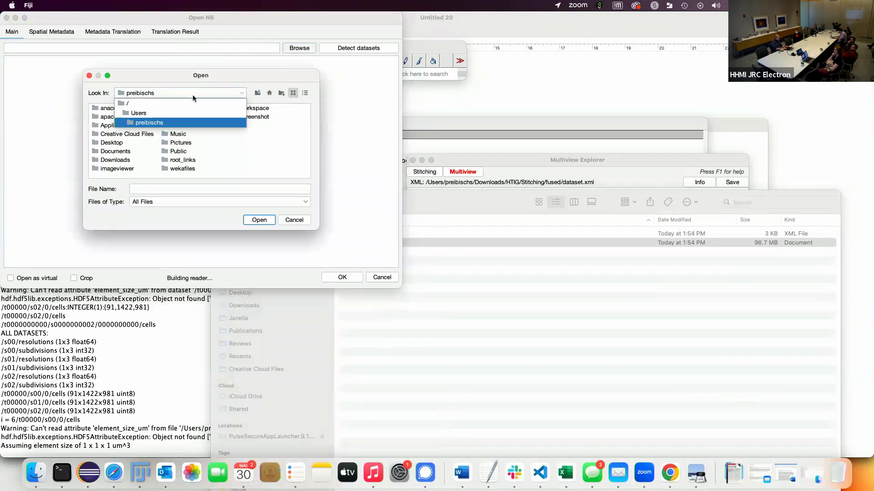
{"action": "left_click", "coordinate": [200, 122]}
{"action": "double_click", "coordinate": [120, 159]}
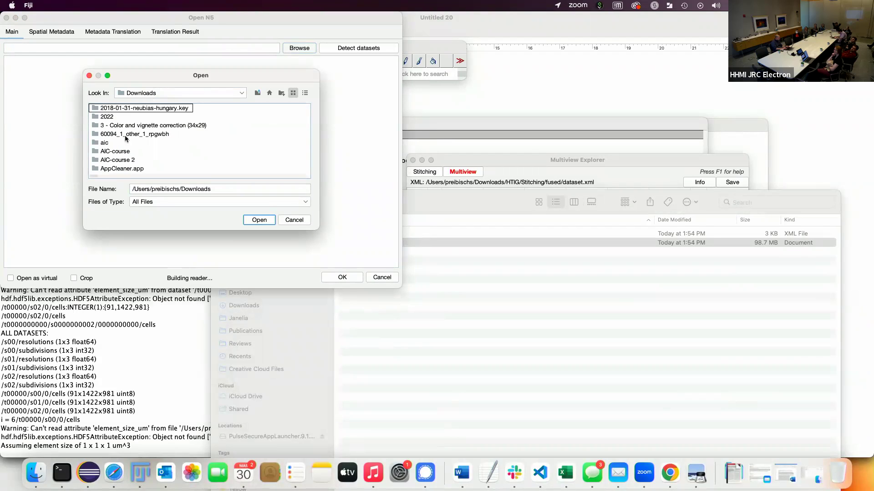
{"action": "left_click_drag", "start_coordinate": [317, 228], "coordinate": [474, 298]}
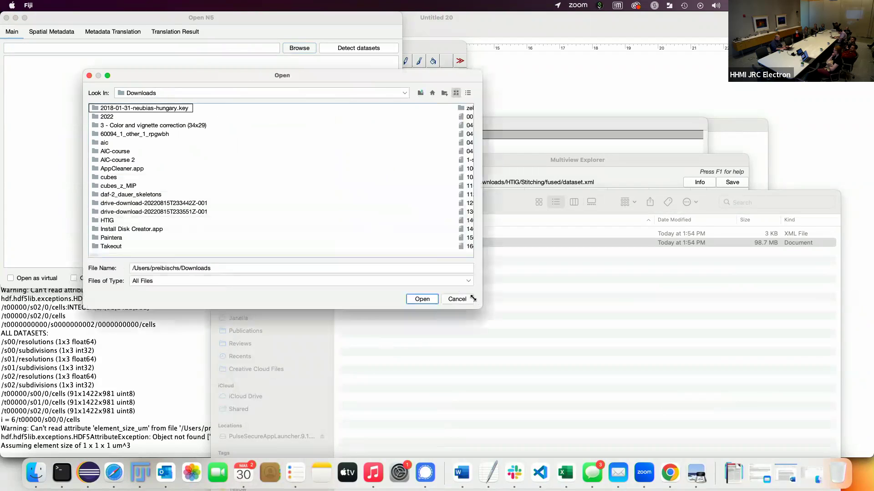
{"action": "left_click", "coordinate": [468, 93]}
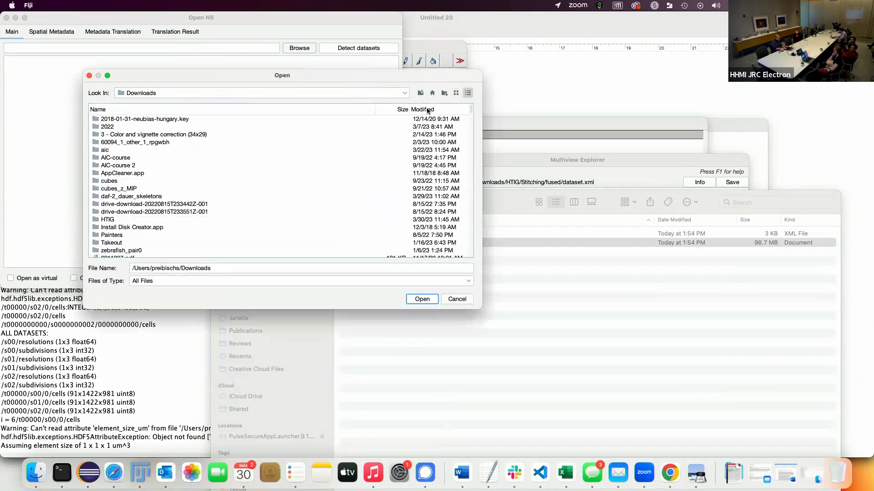
- Search the Downloads listing for the HTIG folder, sorting by modification date and by name
{"action": "left_click", "coordinate": [430, 109]}
{"action": "left_click", "coordinate": [430, 110]}
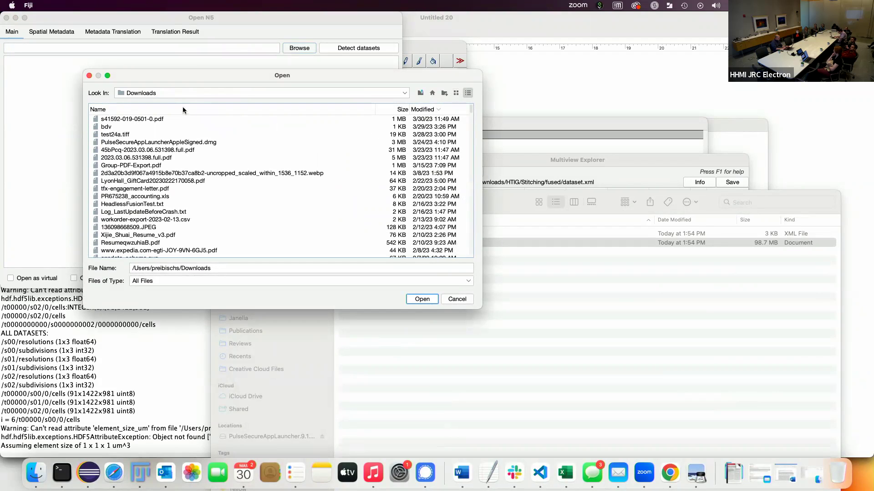
{"action": "scroll", "coordinate": [154, 206], "scroll_direction": "down", "scroll_amount": 15}
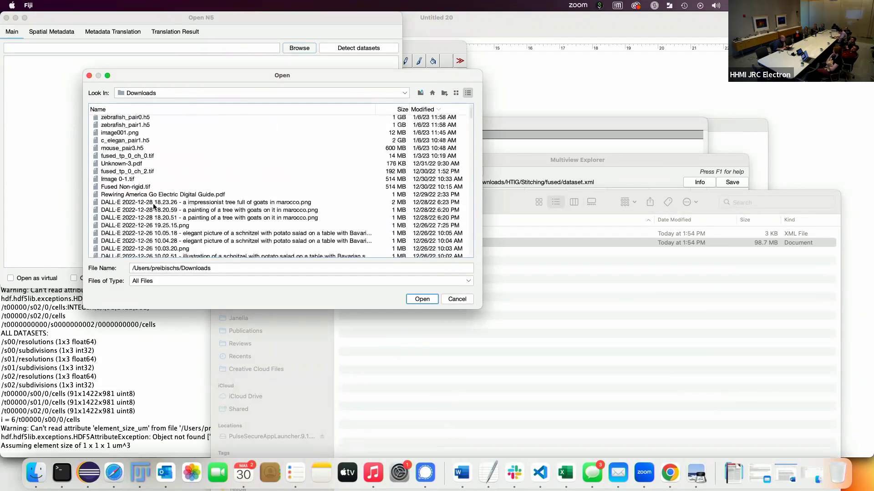
{"action": "left_click", "coordinate": [139, 111]}
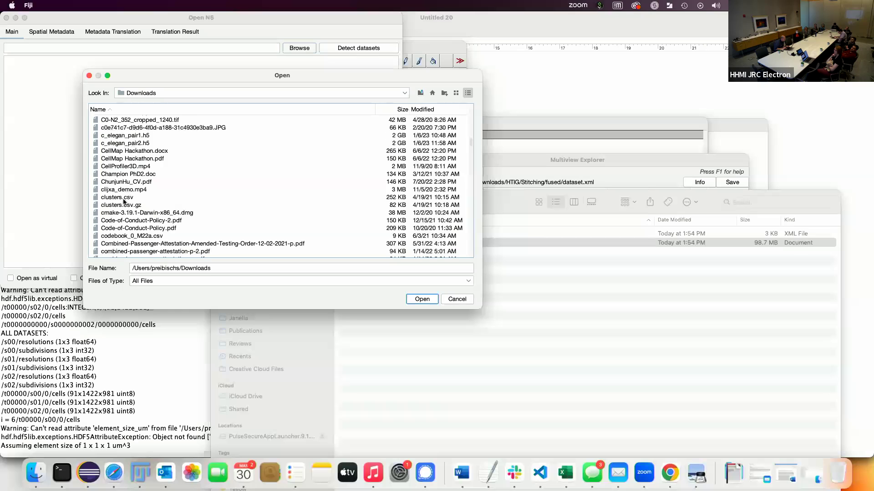
{"action": "scroll", "coordinate": [124, 203], "scroll_direction": "down", "scroll_amount": 10}
{"action": "scroll", "coordinate": [124, 203], "scroll_direction": "down", "scroll_amount": 15}
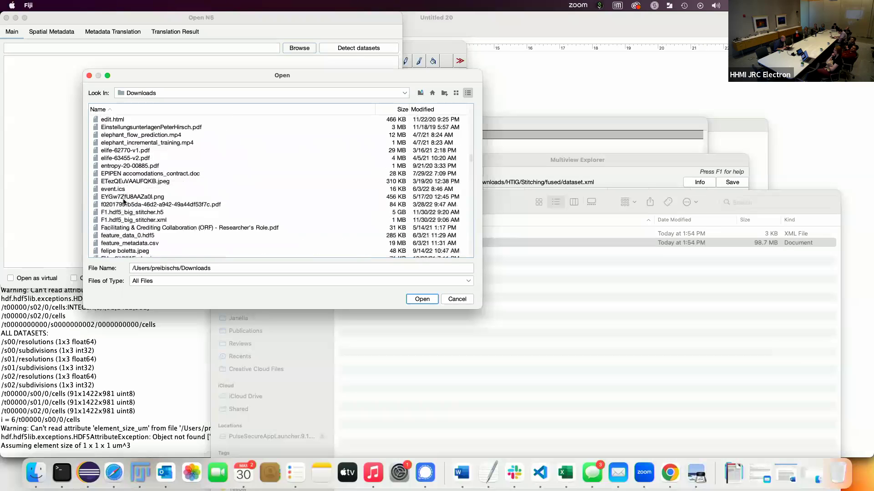
{"action": "scroll", "coordinate": [124, 202], "scroll_direction": "down", "scroll_amount": 15}
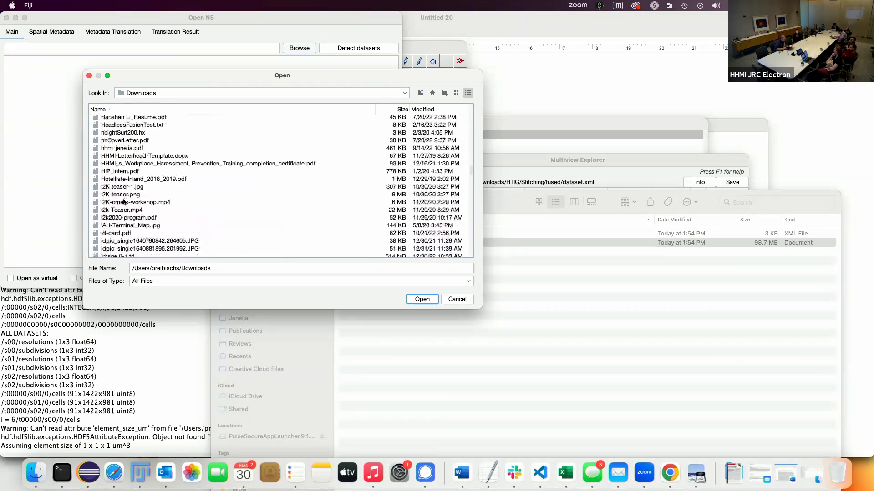
{"action": "scroll", "coordinate": [123, 201], "scroll_direction": "up", "scroll_amount": 1}
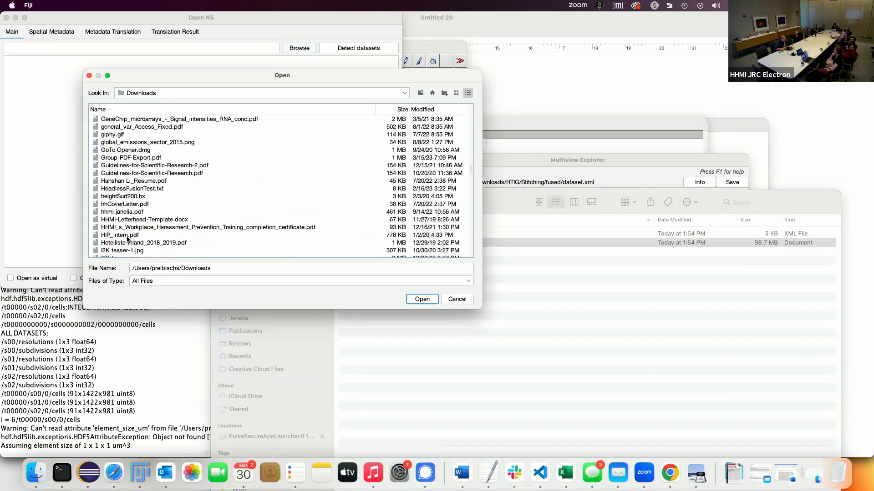
{"action": "scroll", "coordinate": [128, 238], "scroll_direction": "down", "scroll_amount": 3}
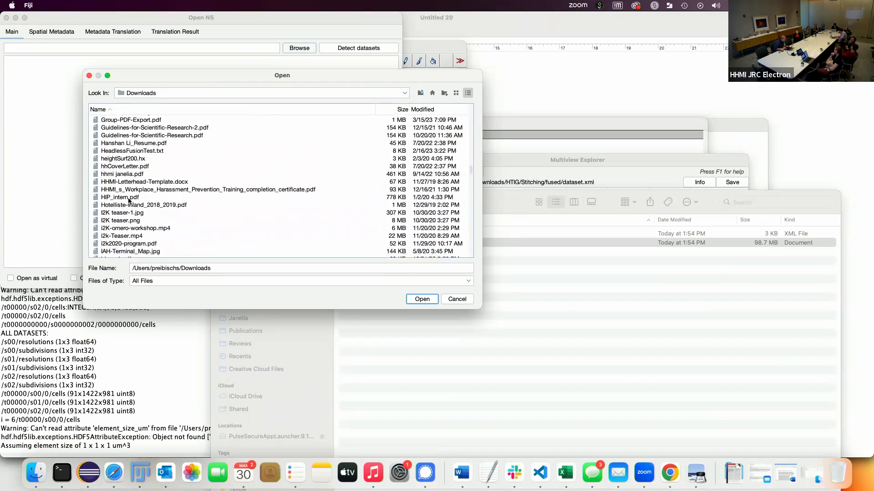
- Check the enclosing HTIG folder in Finder, and look for that folder in the Downloads listing of the N5 import
{"action": "left_click", "coordinate": [394, 246]}
{"action": "left_click", "coordinate": [349, 202]}
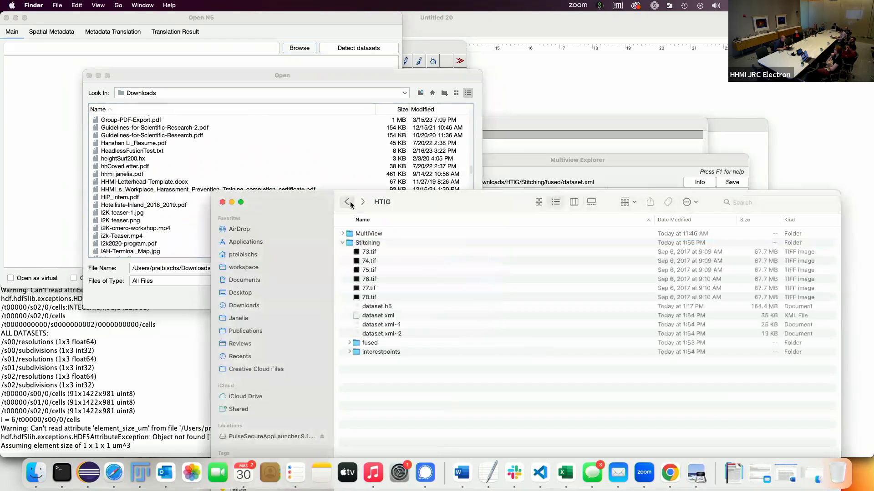
{"action": "left_click", "coordinate": [152, 190]}
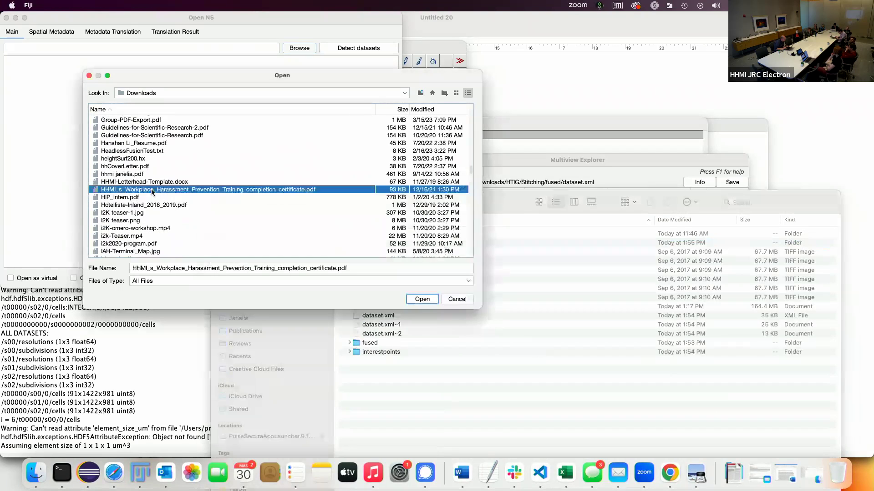
{"action": "scroll", "coordinate": [137, 218], "scroll_direction": "down", "scroll_amount": 10}
{"action": "scroll", "coordinate": [135, 226], "scroll_direction": "up", "scroll_amount": 6}
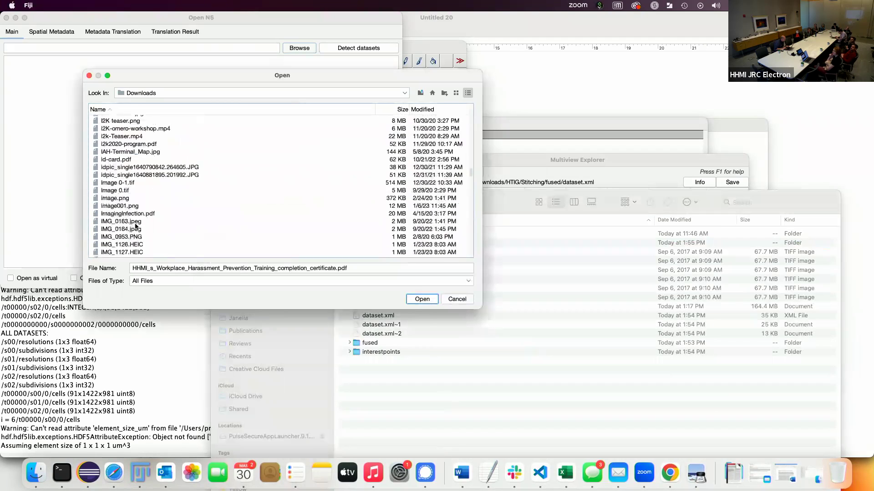
{"action": "scroll", "coordinate": [136, 226], "scroll_direction": "up", "scroll_amount": 1}
{"action": "left_click", "coordinate": [163, 96]}
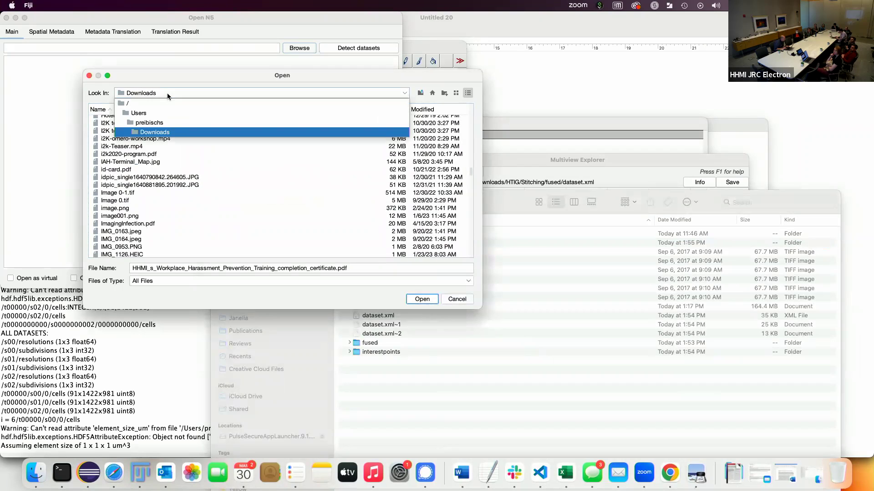
{"action": "left_click", "coordinate": [168, 95]}
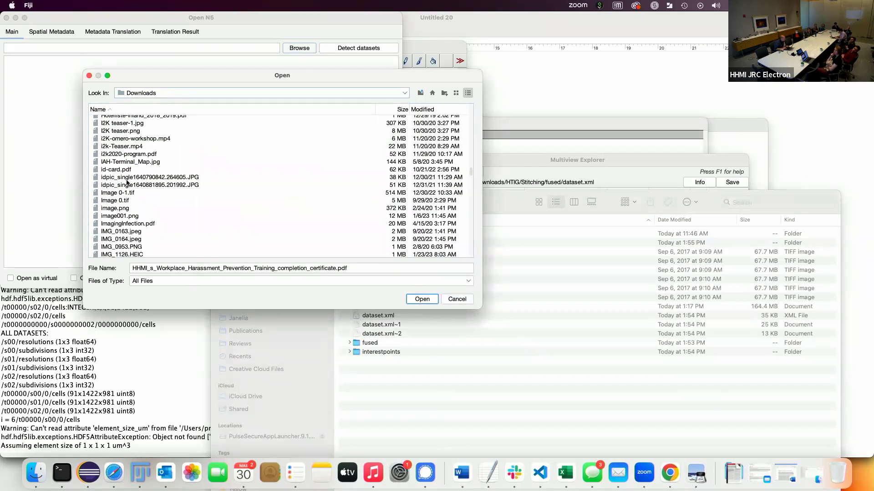
{"action": "scroll", "coordinate": [127, 182], "scroll_direction": "up", "scroll_amount": 5}
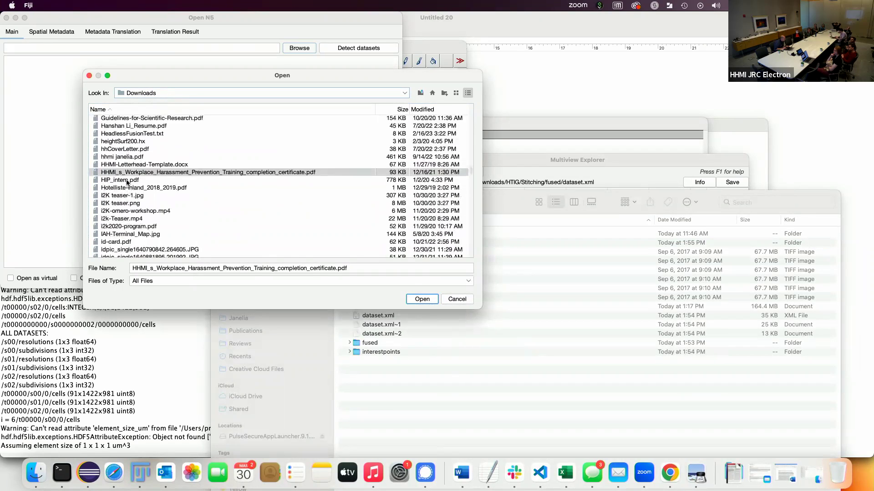
{"action": "scroll", "coordinate": [127, 182], "scroll_direction": "up", "scroll_amount": 3}
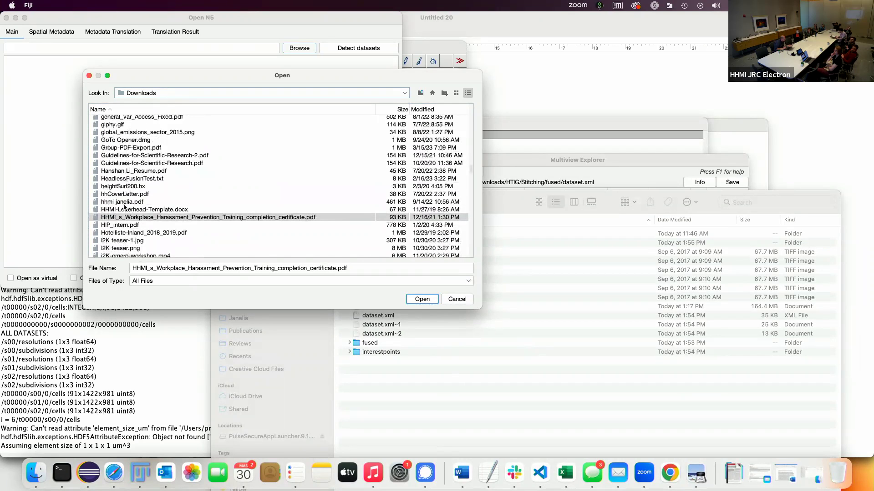
{"action": "scroll", "coordinate": [122, 211], "scroll_direction": "up", "scroll_amount": 15}
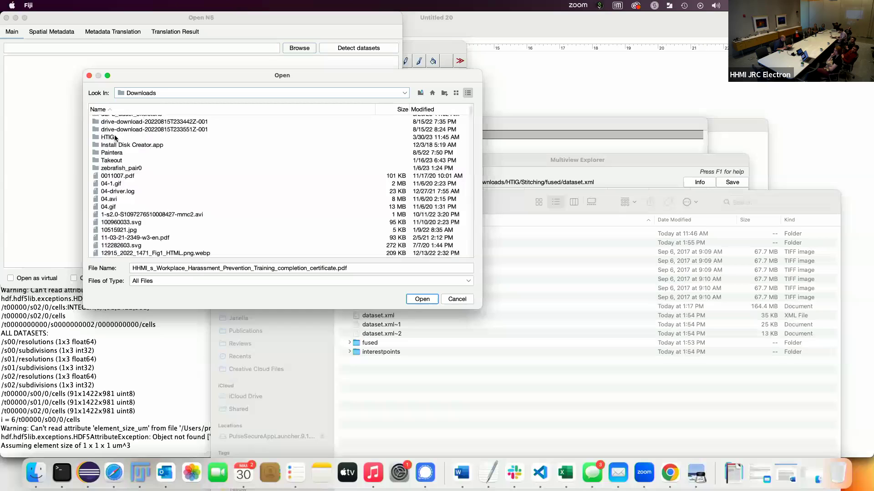
- Choose fused.h5 from HTIG/Stitching/fused as the N5 import source
{"action": "left_click", "coordinate": [104, 176]}
{"action": "double_click", "coordinate": [109, 138]}
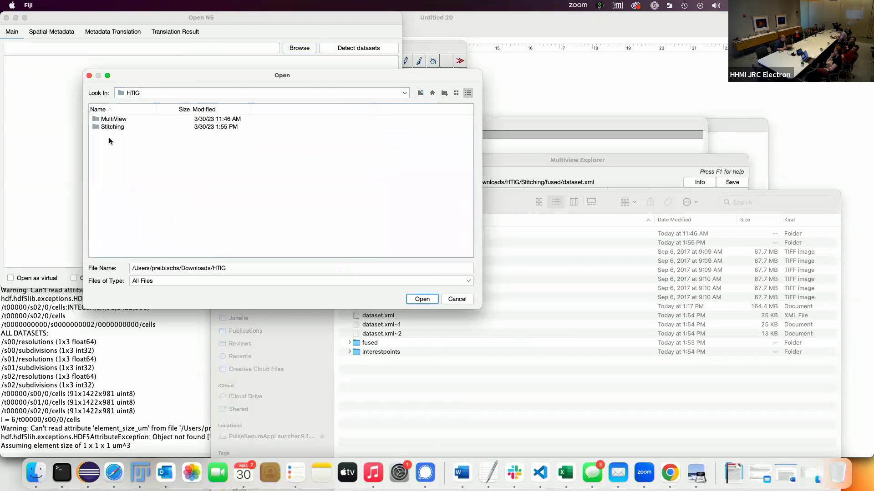
{"action": "double_click", "coordinate": [114, 128]}
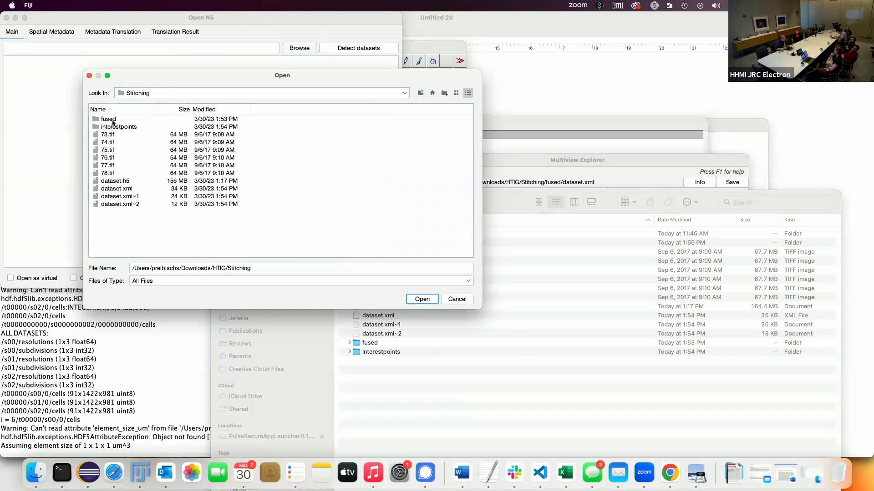
{"action": "double_click", "coordinate": [112, 120]}
{"action": "double_click", "coordinate": [117, 127]}
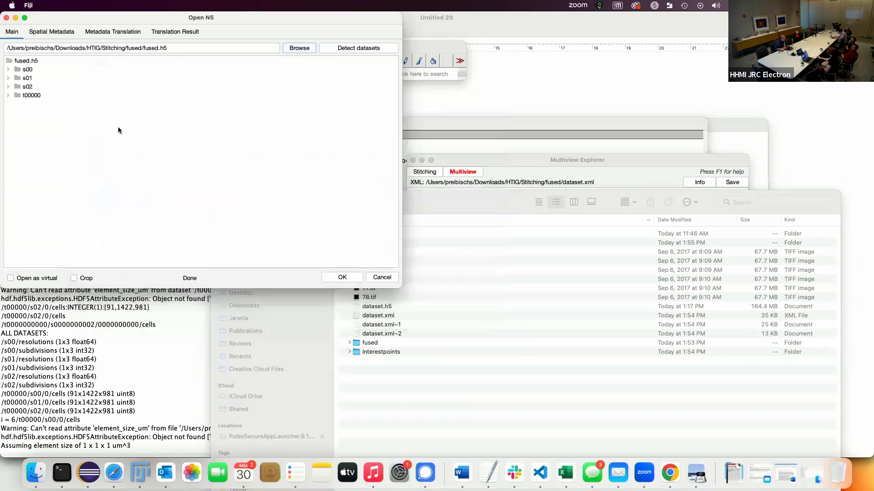
- Inspect the s00 and t00000 groups of fused.h5 in the N5 dataset tree, and cancel the import
{"action": "left_click", "coordinate": [8, 70]}
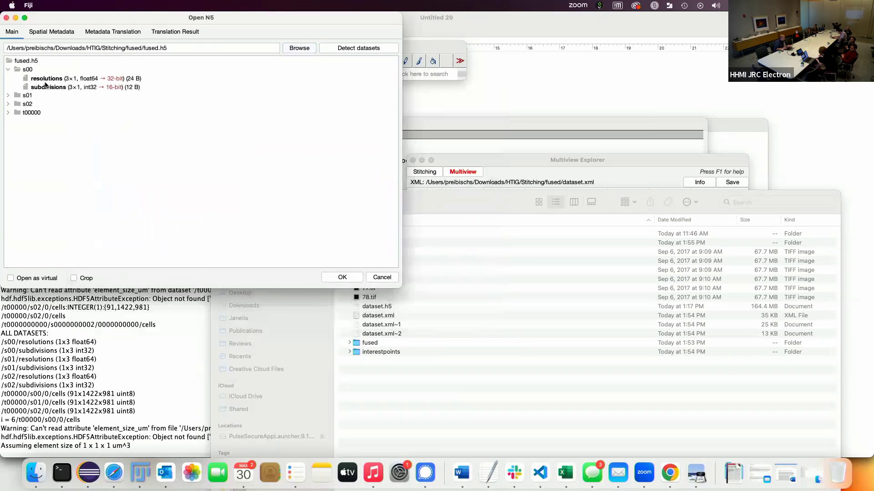
{"action": "left_click", "coordinate": [82, 79]}
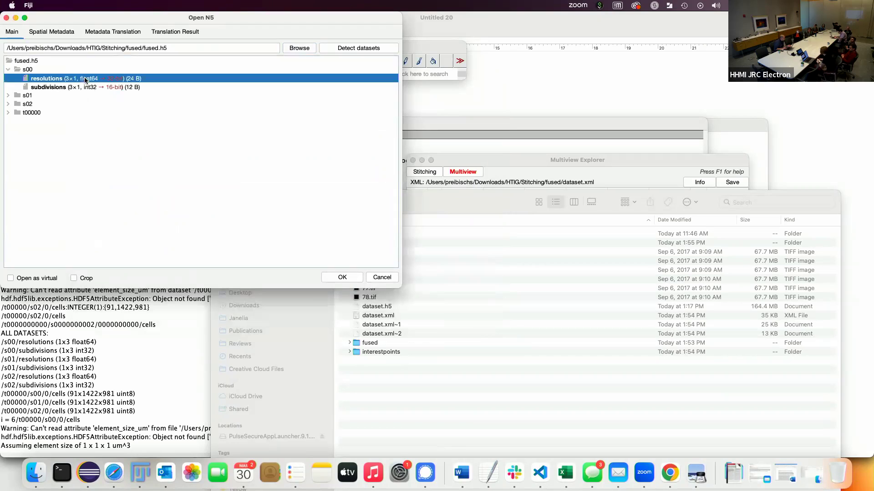
{"action": "left_click", "coordinate": [8, 113]}
{"action": "left_click", "coordinate": [17, 121]}
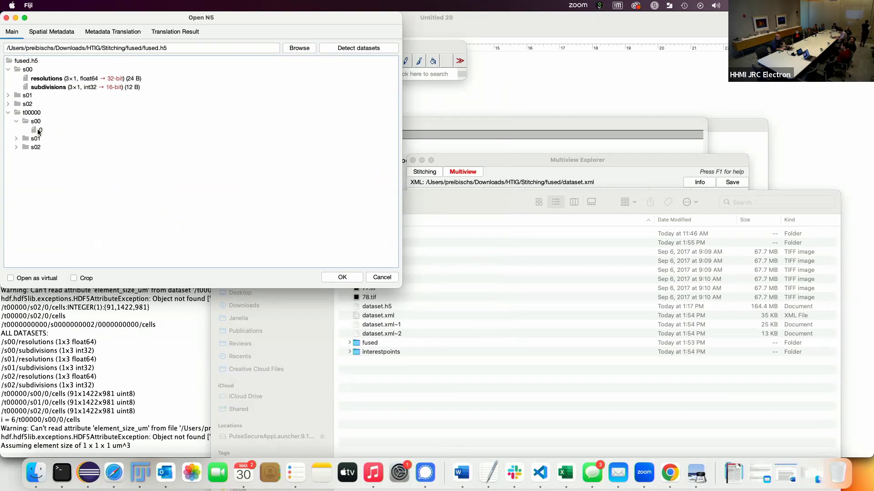
{"action": "left_click", "coordinate": [17, 138]}
{"action": "left_click", "coordinate": [17, 156]}
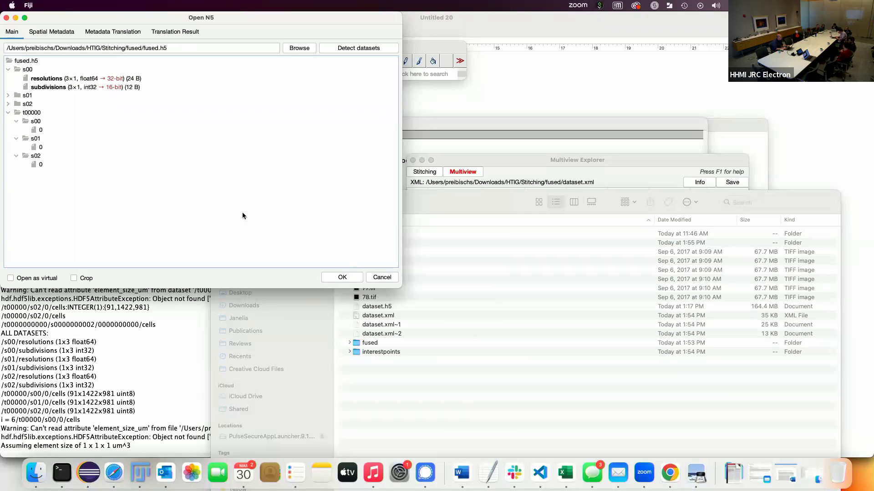
{"action": "left_click", "coordinate": [369, 279]}
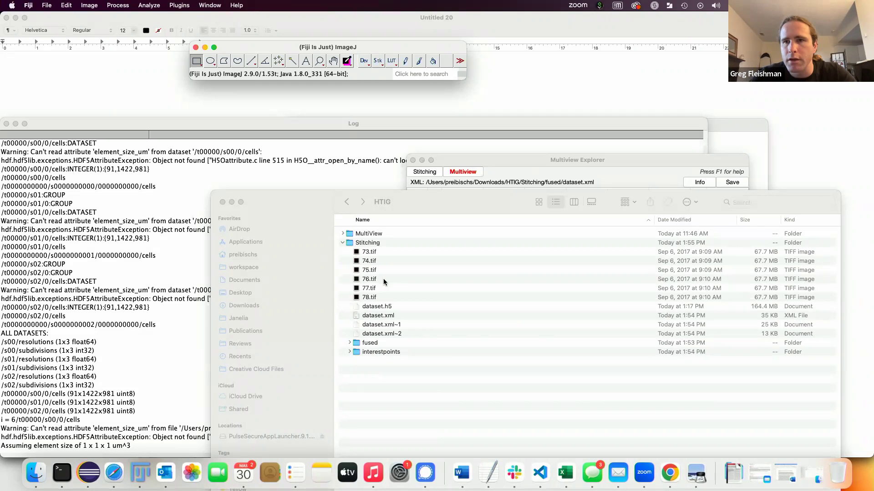
- Switch to Chrome and examine the example AffineFusion parameters in the BigStitcher-Spark README, highlighting the whole block and the output path line
{"action": "left_click", "coordinate": [669, 473]}
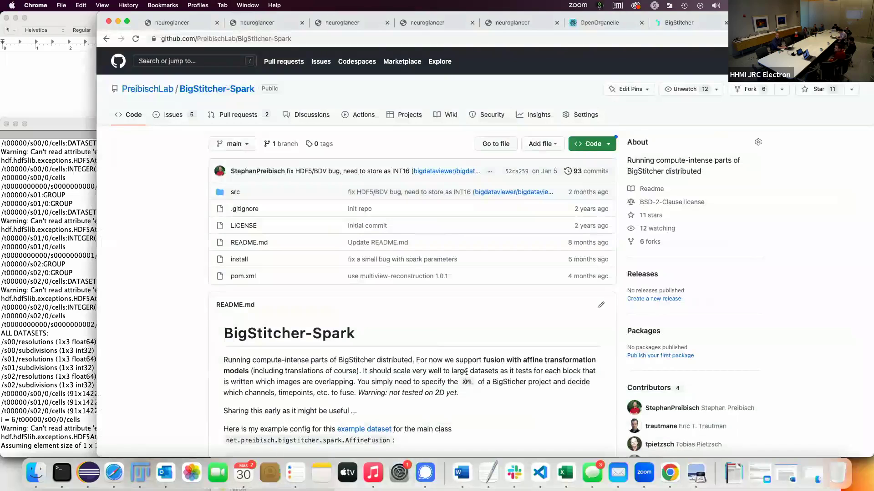
{"action": "scroll", "coordinate": [445, 386], "scroll_direction": "down", "scroll_amount": 5}
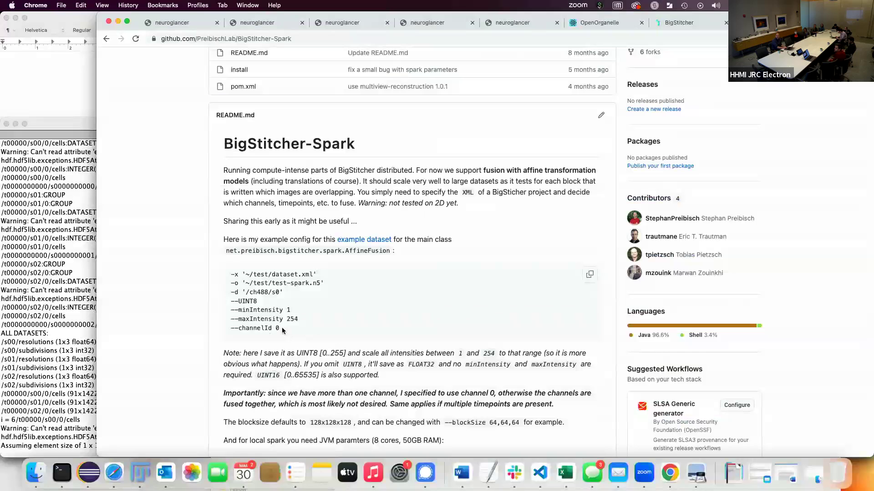
{"action": "left_click_drag", "start_coordinate": [280, 328], "coordinate": [219, 271]}
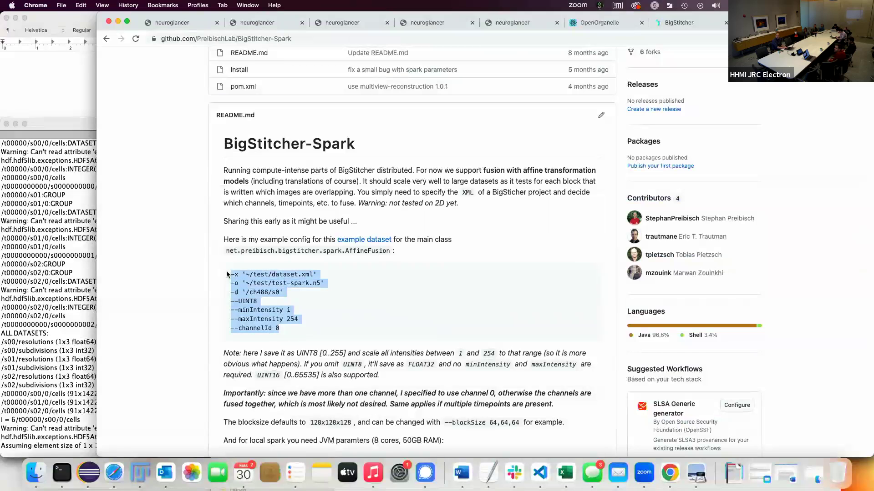
{"action": "left_click", "coordinate": [338, 273]}
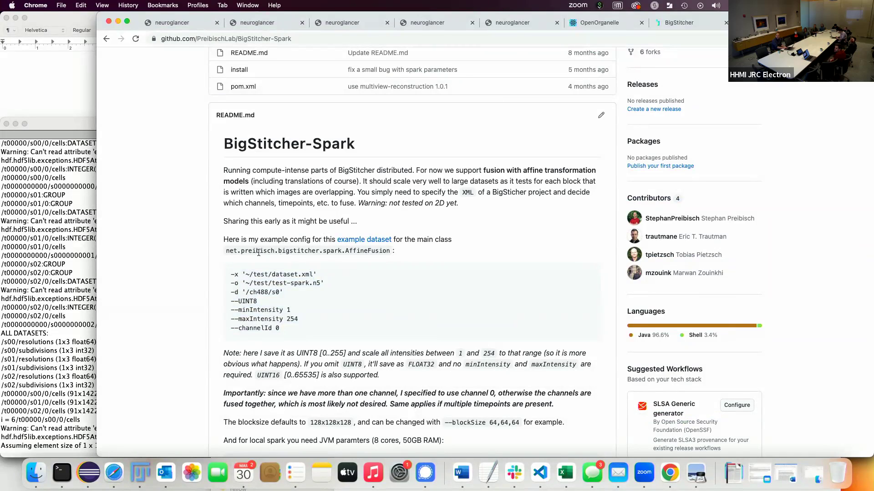
{"action": "left_click_drag", "start_coordinate": [230, 274], "coordinate": [316, 329]}
{"action": "left_click", "coordinate": [303, 282]}
{"action": "left_click_drag", "start_coordinate": [324, 283], "coordinate": [230, 281]}
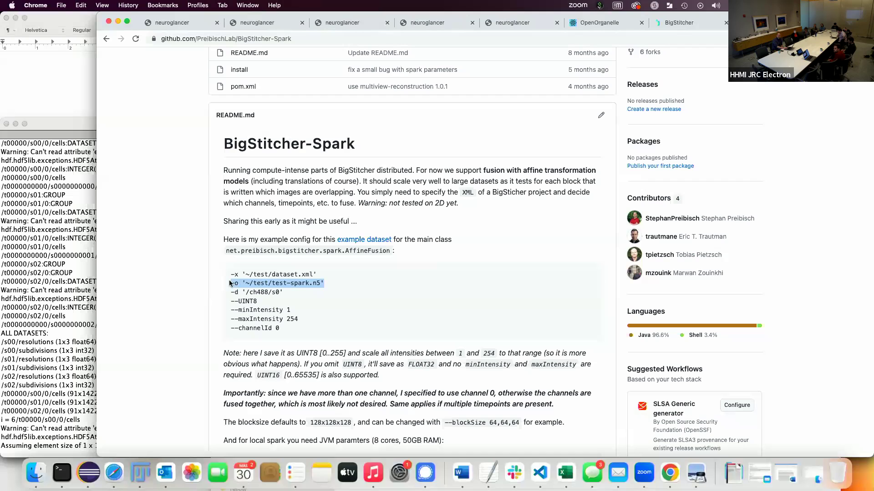
{"action": "left_click", "coordinate": [244, 284]}
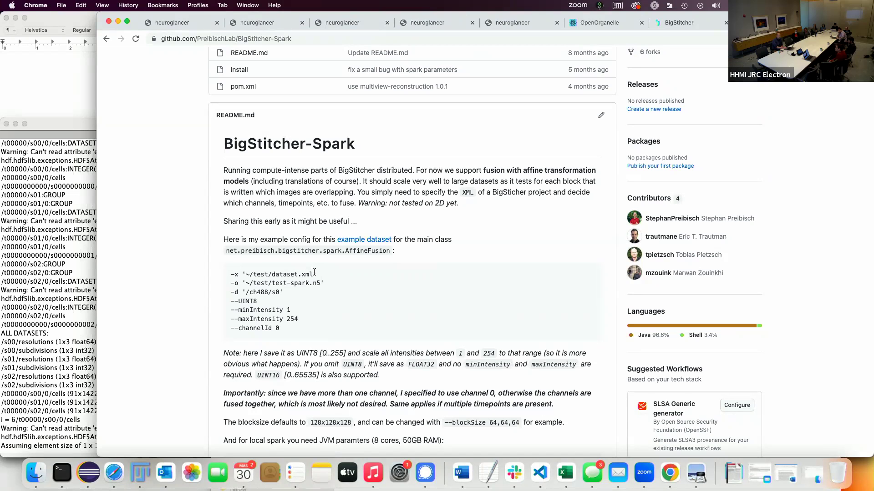
- Return to Fiji, reposition the Multiview Explorer, and compare its Stitching and Multiview views
{"action": "left_click", "coordinate": [140, 476]}
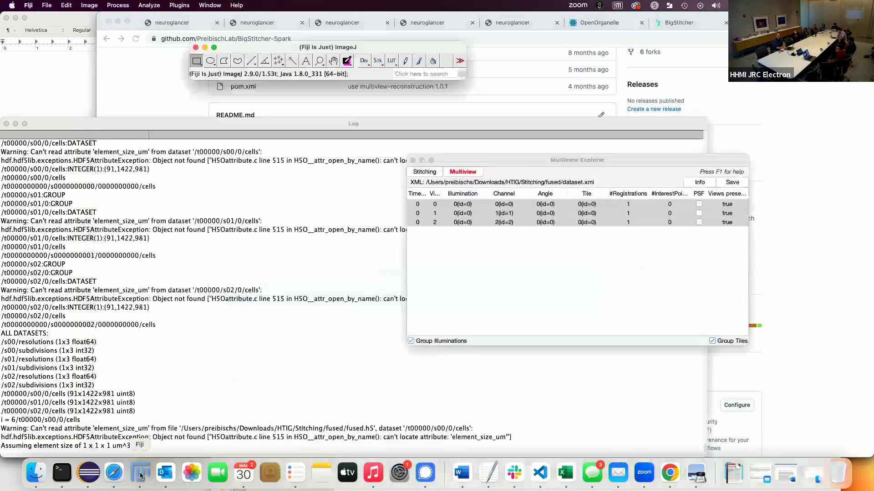
{"action": "left_click", "coordinate": [528, 157]}
{"action": "left_click_drag", "start_coordinate": [528, 157], "coordinate": [487, 151]}
{"action": "left_click", "coordinate": [386, 167]}
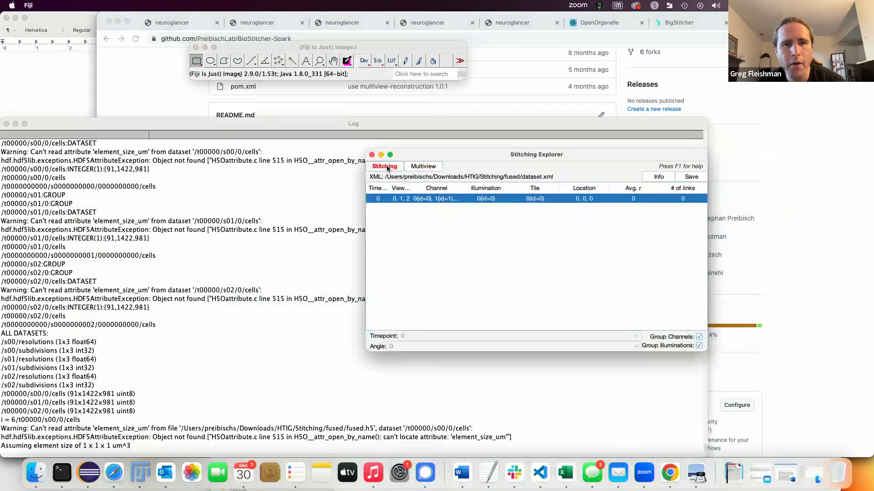
{"action": "left_click", "coordinate": [422, 167]}
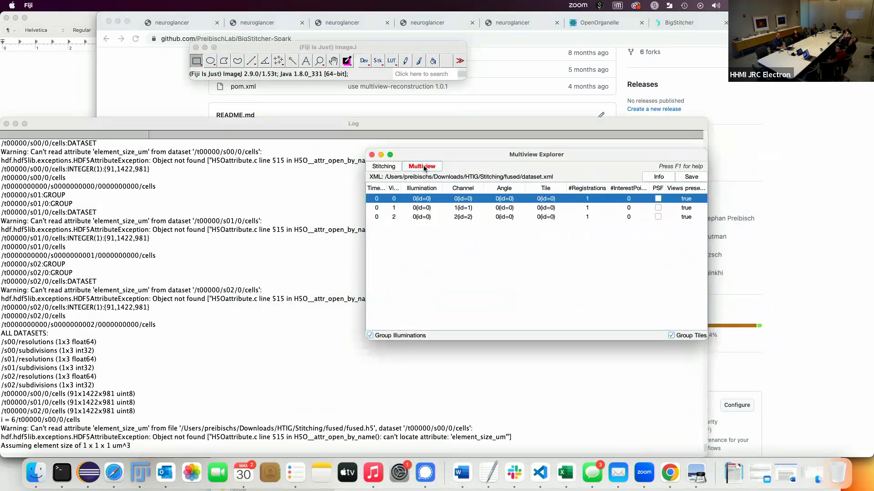
- Check the Image Fusion options for the first view in the Multiview Explorer, and cancel the dialog
{"action": "right_click", "coordinate": [417, 202]}
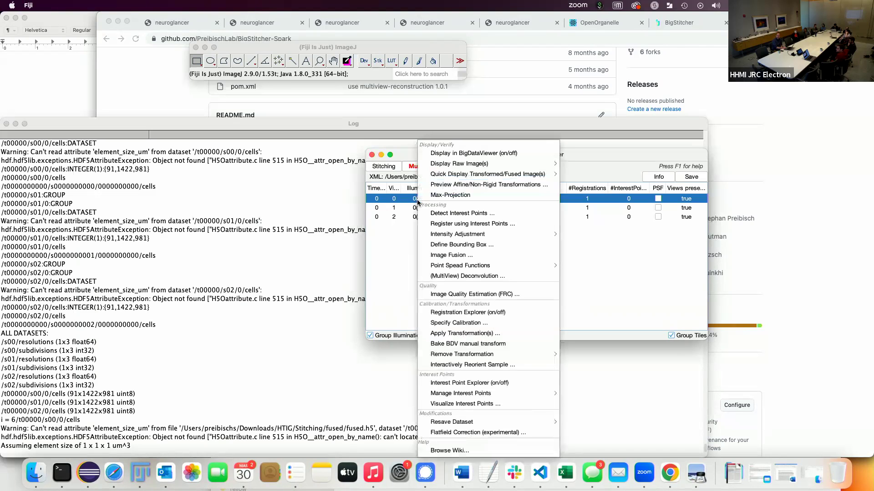
{"action": "left_click", "coordinate": [457, 256]}
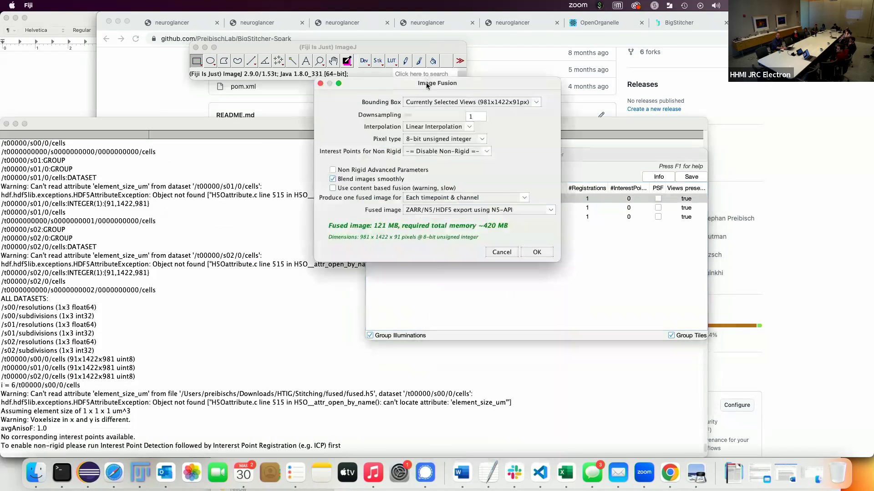
{"action": "left_click_drag", "start_coordinate": [428, 85], "coordinate": [409, 103]}
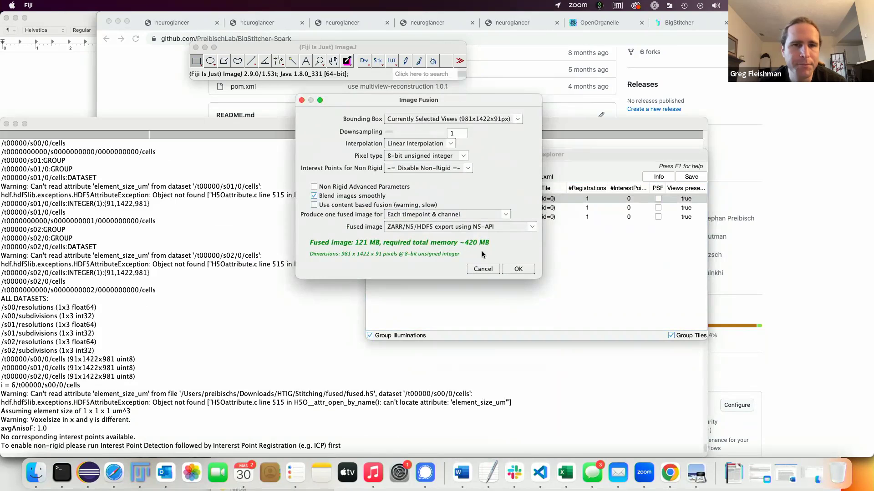
{"action": "left_click", "coordinate": [483, 269]}
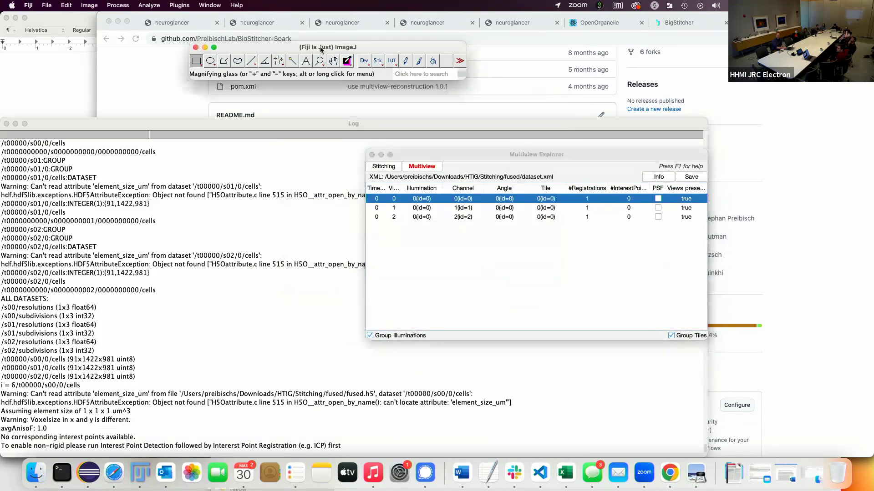
- Open BigStitcher's batch dataset fusion, set the processed timepoint to Single Timepoint (Select from List), and cancel it
{"action": "left_click", "coordinate": [179, 5]}
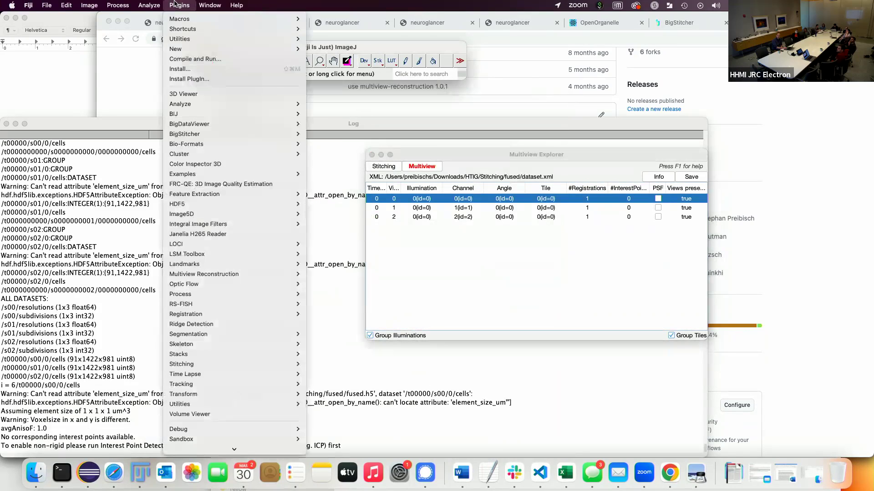
{"action": "mouse_move", "coordinate": [208, 133]}
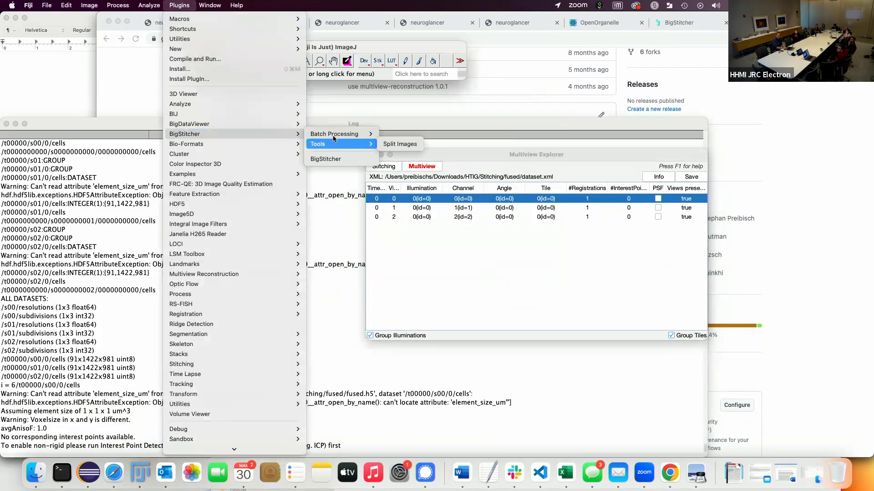
{"action": "mouse_move", "coordinate": [336, 135]}
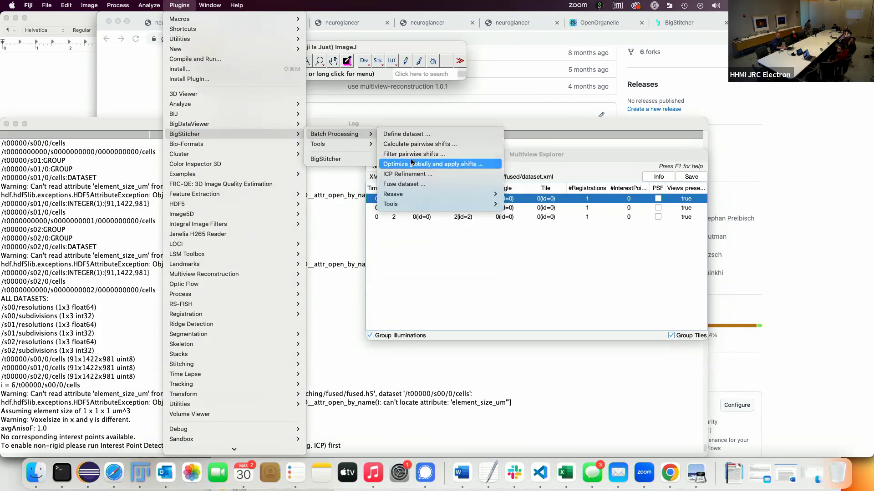
{"action": "left_click", "coordinate": [412, 183]}
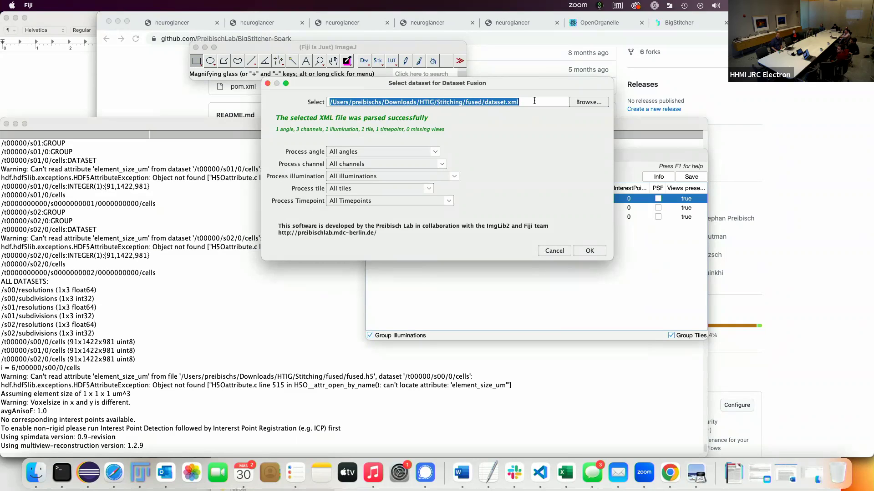
{"action": "left_click", "coordinate": [446, 201]}
{"action": "left_click", "coordinate": [434, 217]}
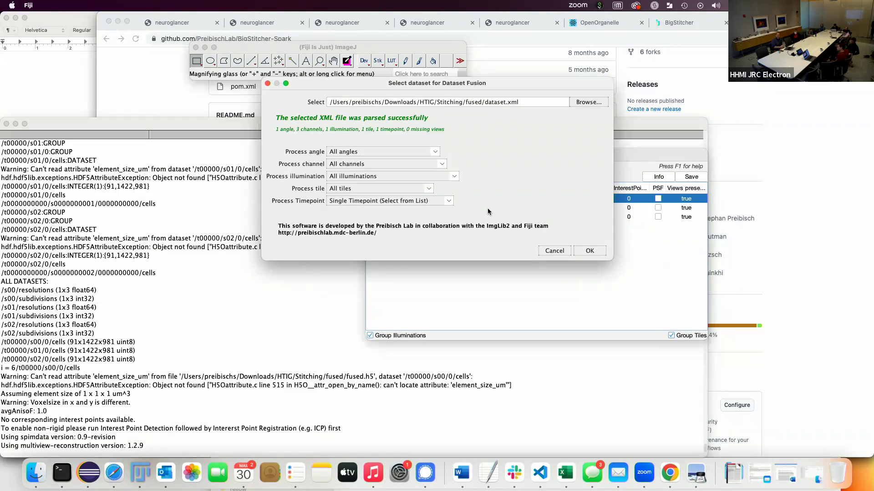
{"action": "left_click", "coordinate": [551, 251]}
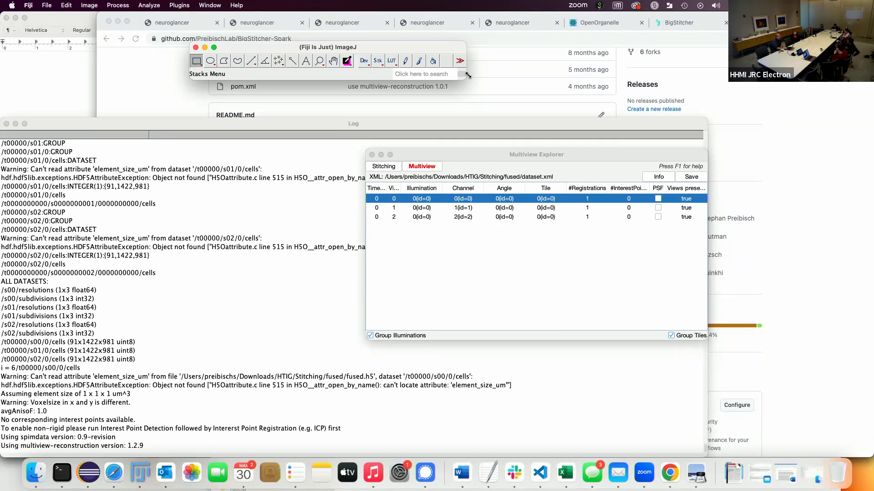
- Switch to Chrome and look through the BigStitcher-Spark README, including its local Spark and cluster instructions
{"action": "left_click", "coordinate": [769, 92]}
{"action": "scroll", "coordinate": [467, 267], "scroll_direction": "down", "scroll_amount": 5}
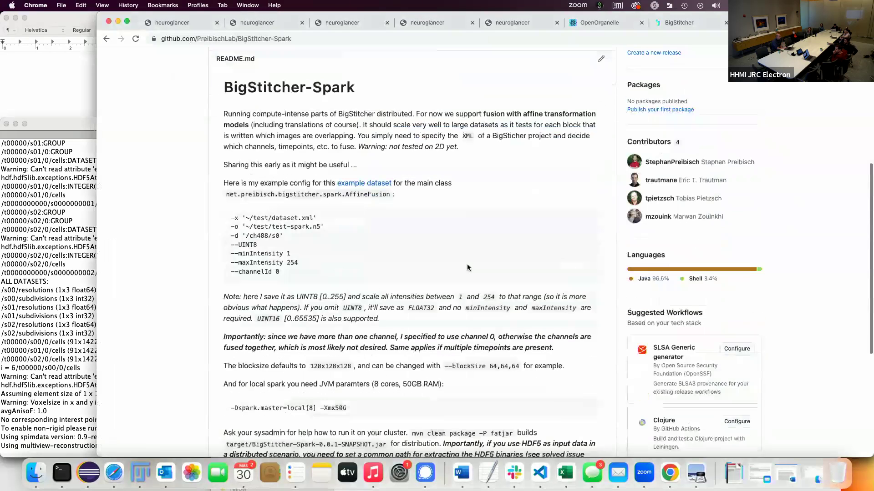
{"action": "scroll", "coordinate": [467, 267], "scroll_direction": "down", "scroll_amount": 3}
{"action": "scroll", "coordinate": [468, 267], "scroll_direction": "up", "scroll_amount": 5}
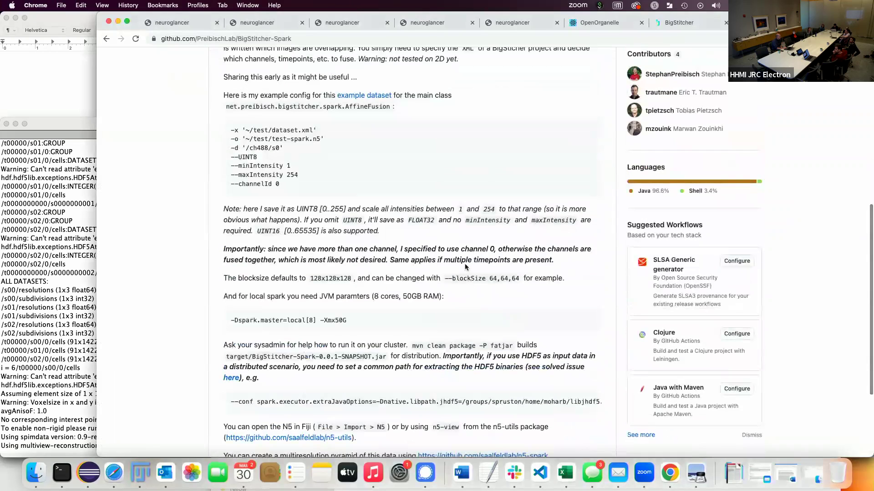
{"action": "scroll", "coordinate": [324, 182], "scroll_direction": "up", "scroll_amount": 4}
{"action": "scroll", "coordinate": [324, 182], "scroll_direction": "up", "scroll_amount": 3}
{"action": "scroll", "coordinate": [321, 182], "scroll_direction": "down", "scroll_amount": 2}
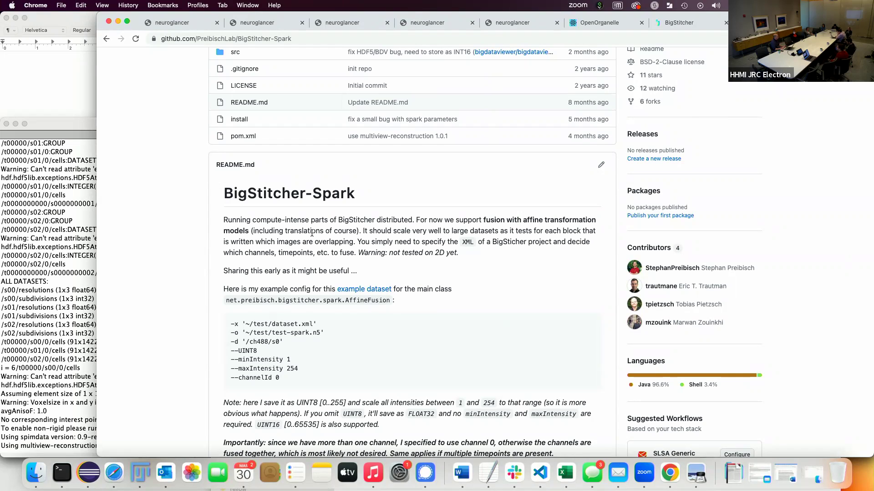
- Switch to Terminal and change the working directory to ../multiview-reconstruction
{"action": "left_click", "coordinate": [62, 473]}
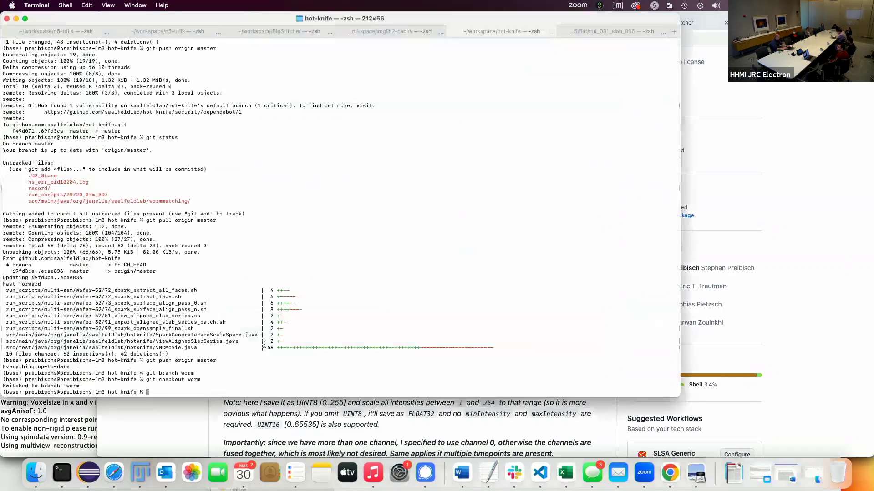
{"action": "type", "text": "cd ../mi"}
{"action": "key", "text": "Tab"}
{"action": "key", "text": "BackSpace"}
{"action": "type", "text": "u"}
{"action": "key", "text": "Tab"}
{"action": "type", "text": "r"}
{"action": "key", "text": "Tab"}
{"action": "key", "text": "Return"}
- Build the multiview-reconstruction project with "mvn clean package -P fatjar"
{"action": "type", "text": "mvn clean "}
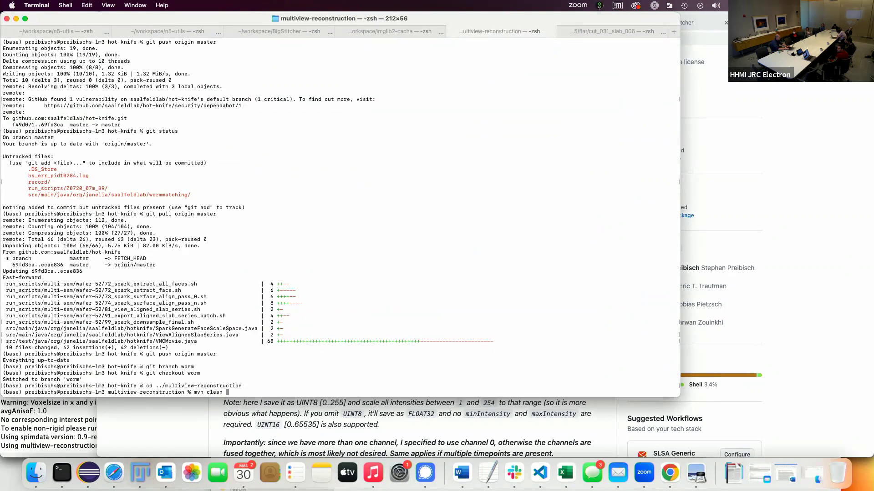
{"action": "type", "text": "package"}
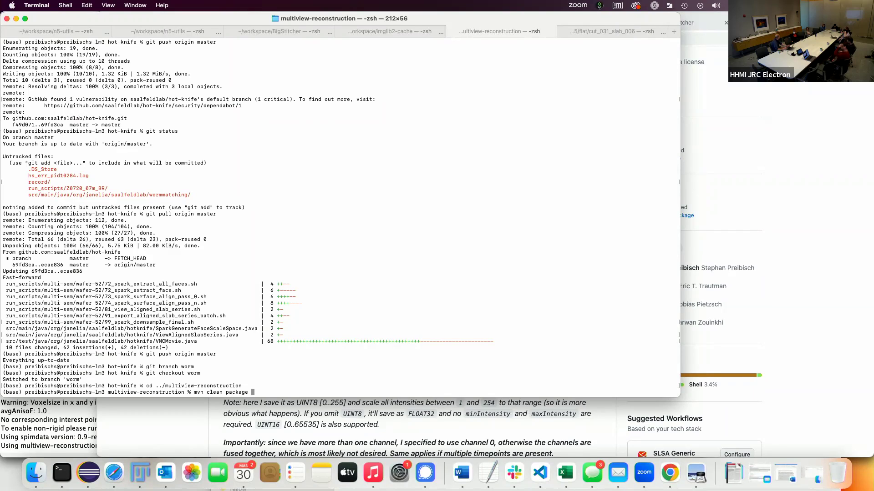
{"action": "type", "text": "-P fatjar"}
{"action": "key", "text": "Return"}
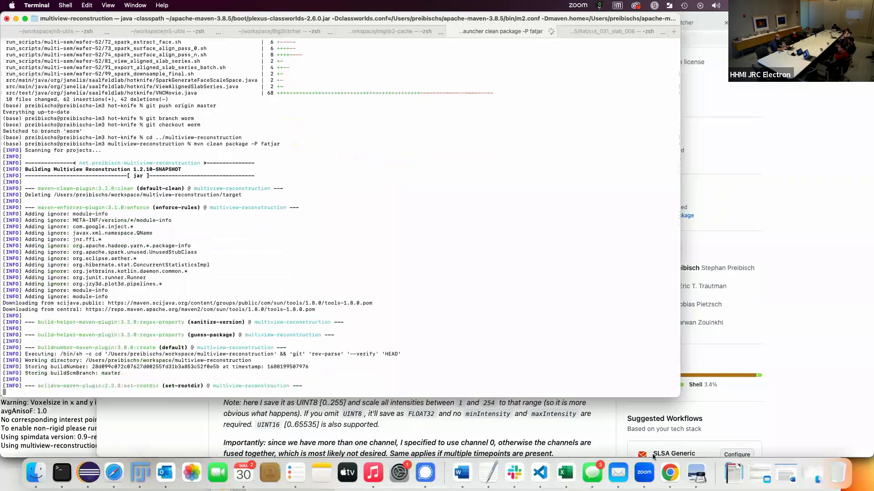
- Review the example AffineFusion parameters in the BigStitcher-Spark README in Chrome, and return to the running Maven build in Terminal
{"action": "left_click", "coordinate": [373, 432]}
{"action": "scroll", "coordinate": [357, 314], "scroll_direction": "down", "scroll_amount": 2}
{"action": "scroll", "coordinate": [356, 314], "scroll_direction": "down", "scroll_amount": 1}
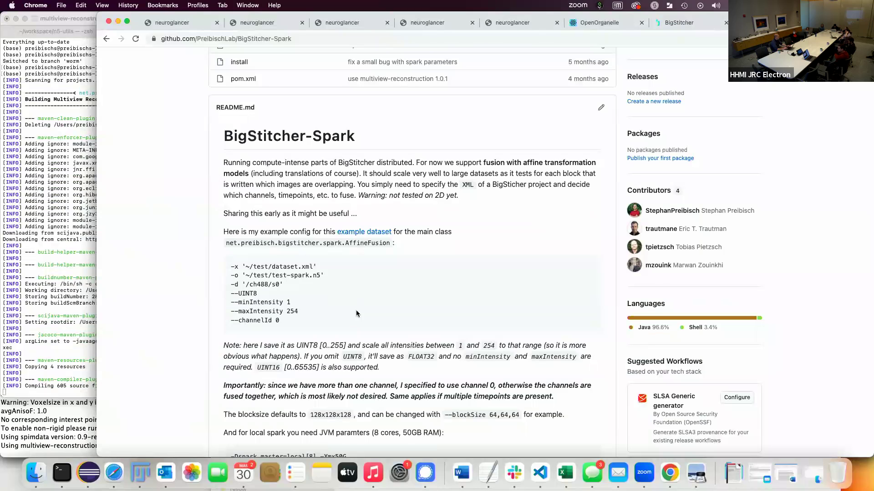
{"action": "left_click_drag", "start_coordinate": [293, 318], "coordinate": [231, 265]}
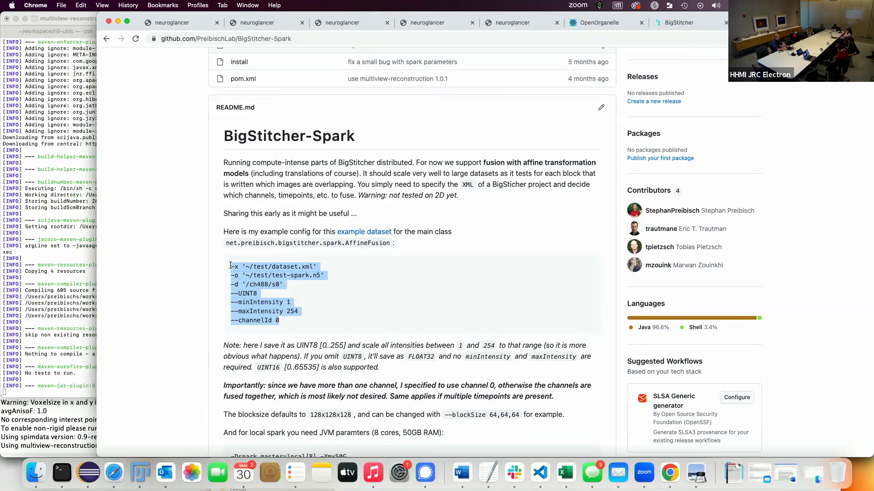
{"action": "key", "text": "super+Tab"}
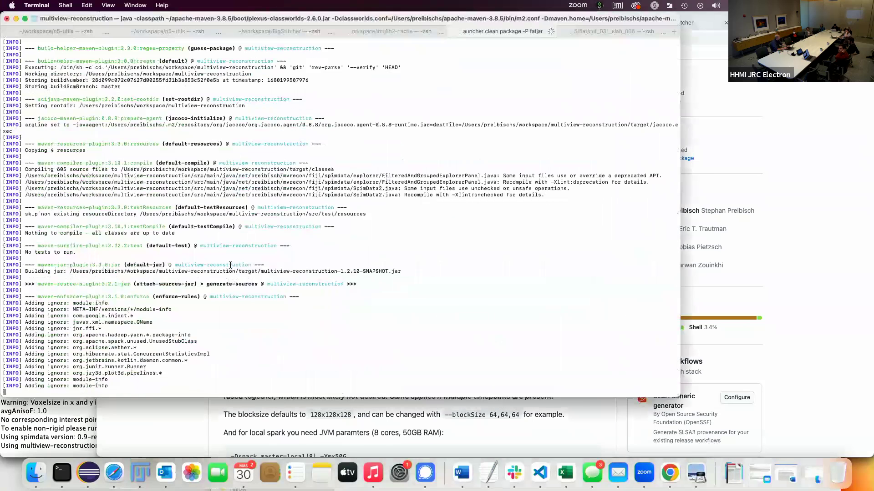